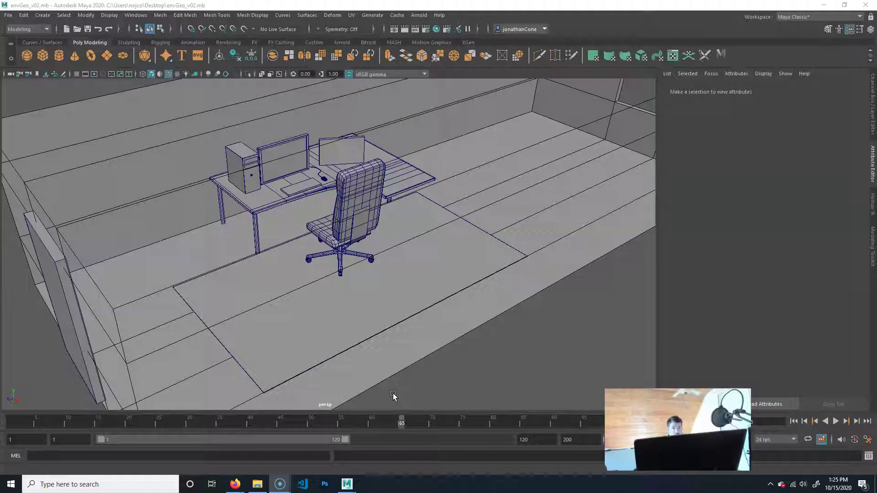
# Switch to File Explorer and go up from sourceimages to the wk09 start folder that holds cone_film
pyautogui.click(823, 5)
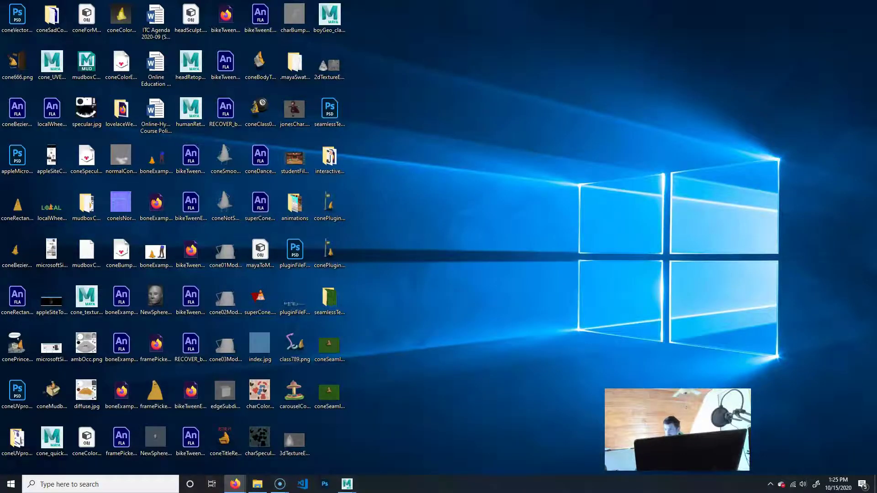
pyautogui.moveTo(876, 114); pyautogui.dragTo(376, 1)
pyautogui.click(176, 72)
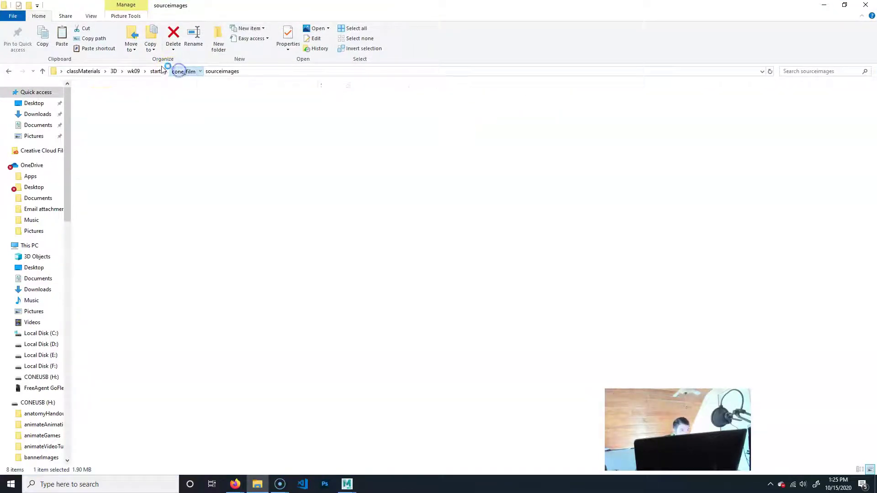
pyautogui.click(155, 71)
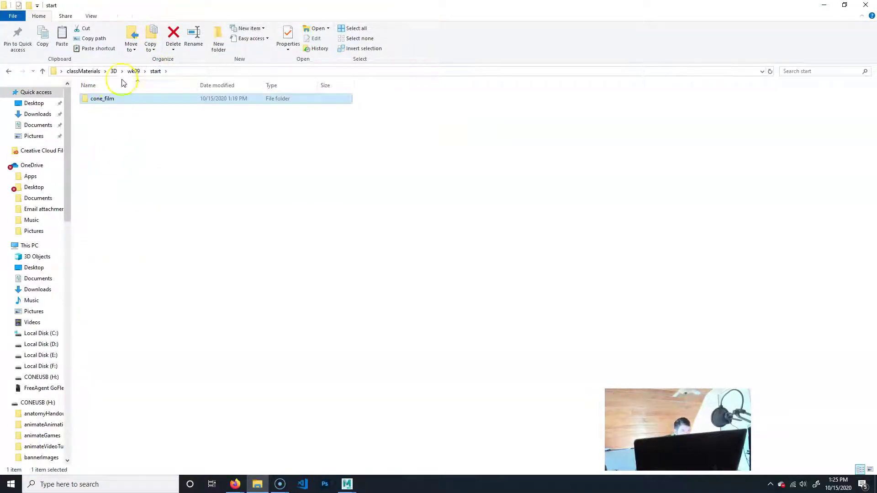
# Compress the cone_film folder into a zip archive in the same folder, keeping the name cone_film.zip
pyautogui.click(117, 99)
pyautogui.rightClick(117, 100)
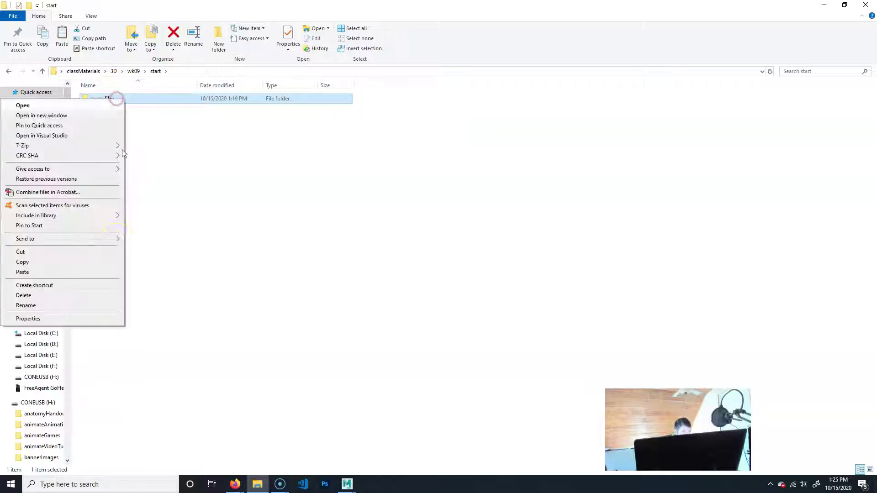
pyautogui.moveTo(59, 239)
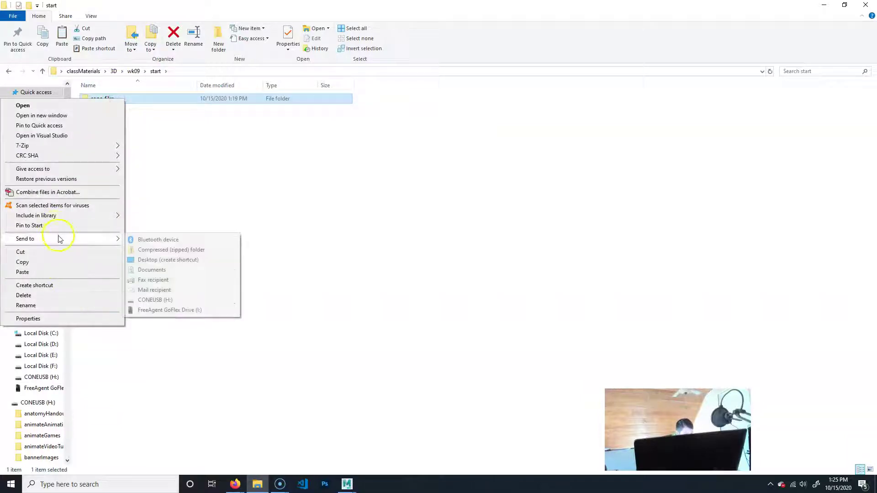
pyautogui.click(196, 250)
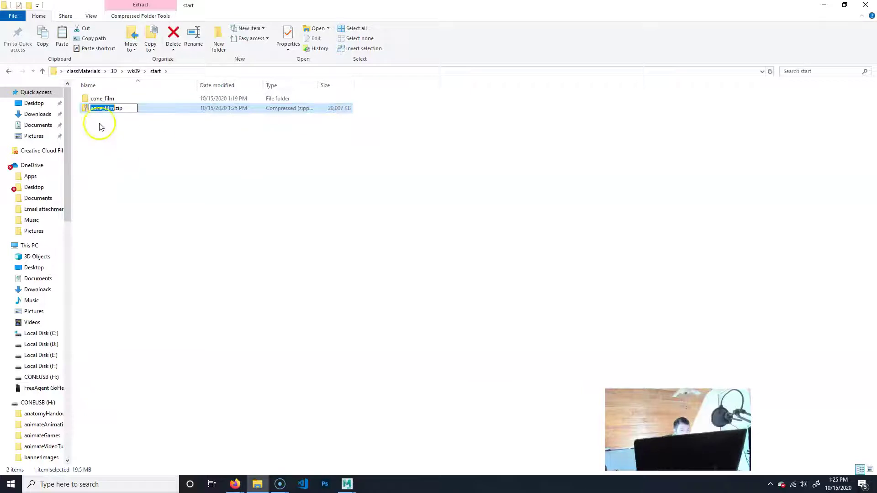
pyautogui.click(97, 146)
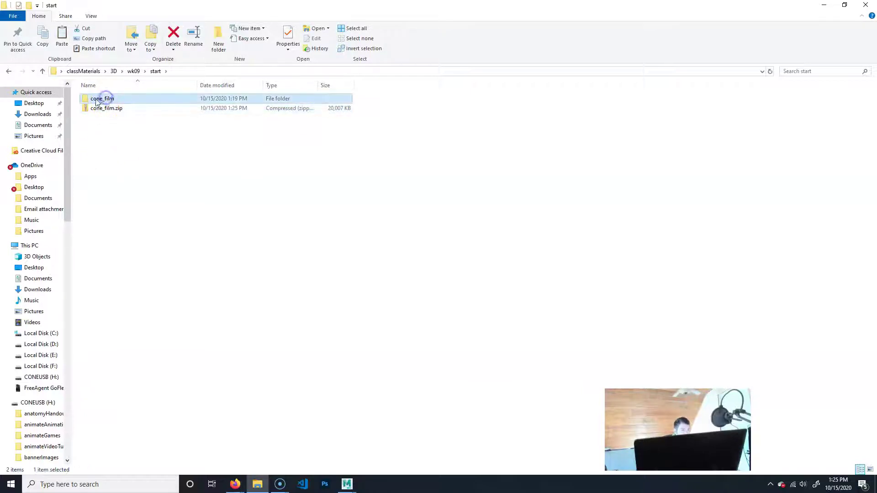
# Look through the cone_film project's scenes folder and its sourceimages folder to review the scene and texture files
pyautogui.doubleClick(105, 99)
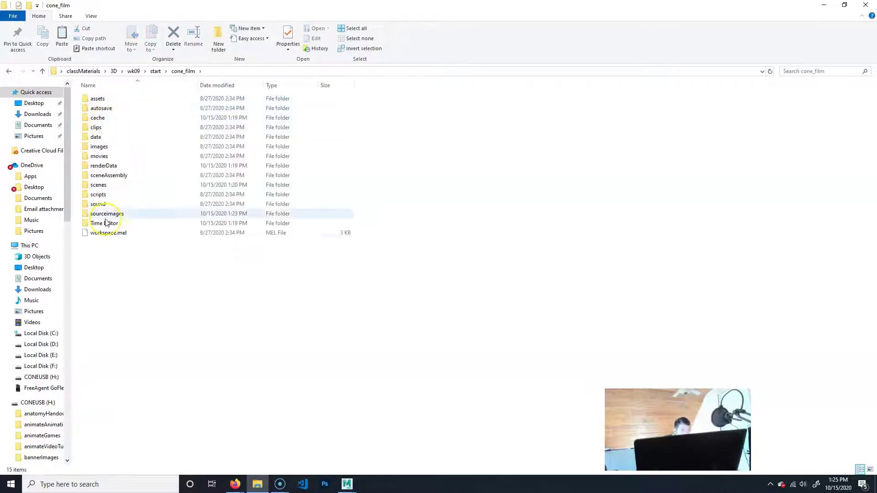
pyautogui.doubleClick(105, 184)
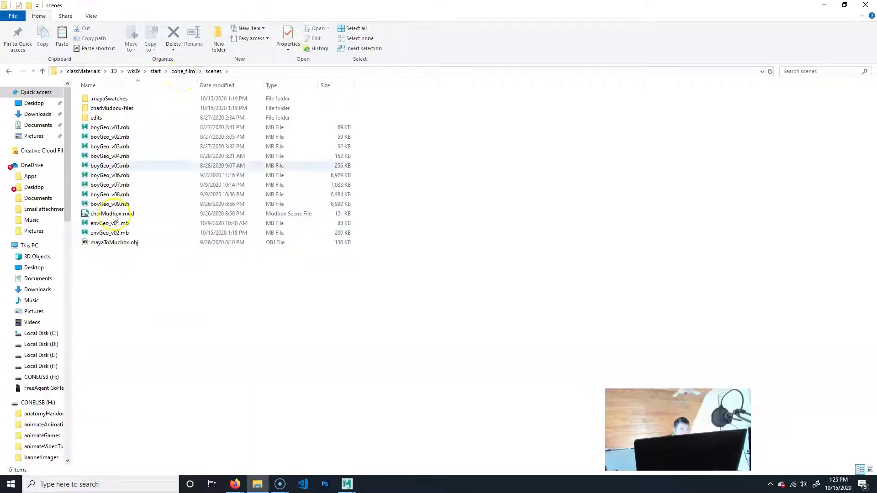
pyautogui.click(179, 71)
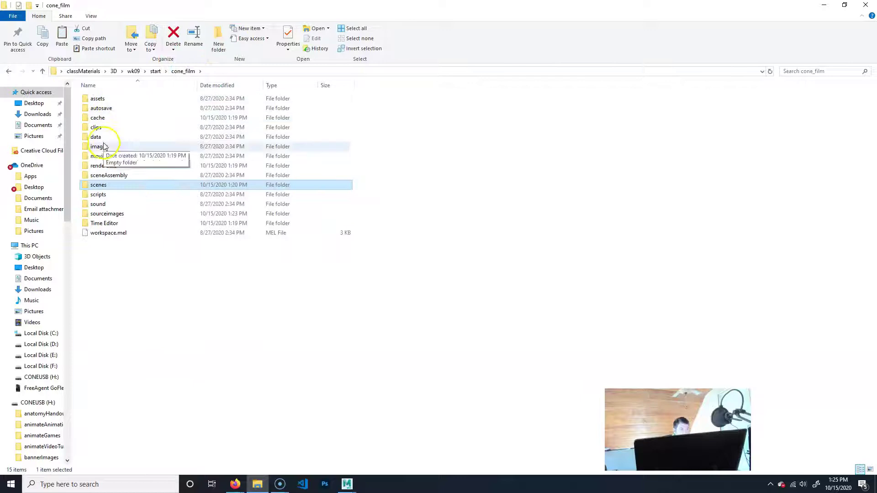
pyautogui.click(117, 214)
pyautogui.doubleClick(117, 214)
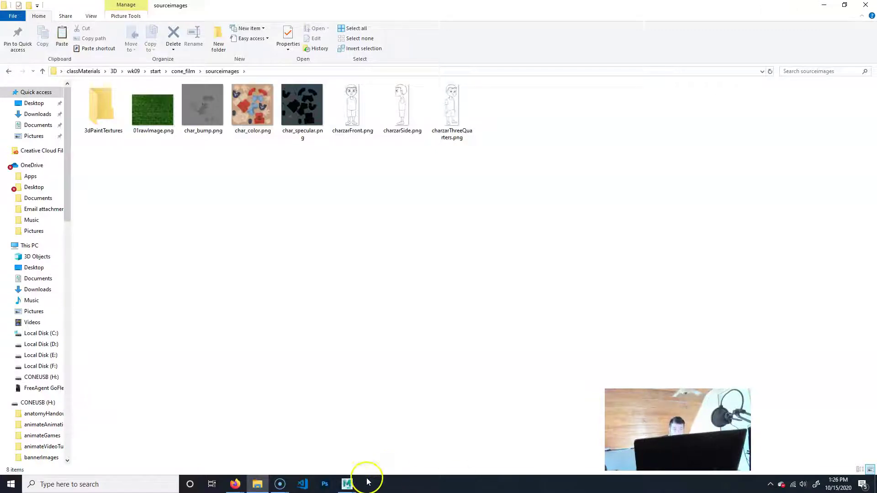
# Switch back to Maya and start a new, empty scene
pyautogui.moveTo(355, 488)
pyautogui.click(397, 434)
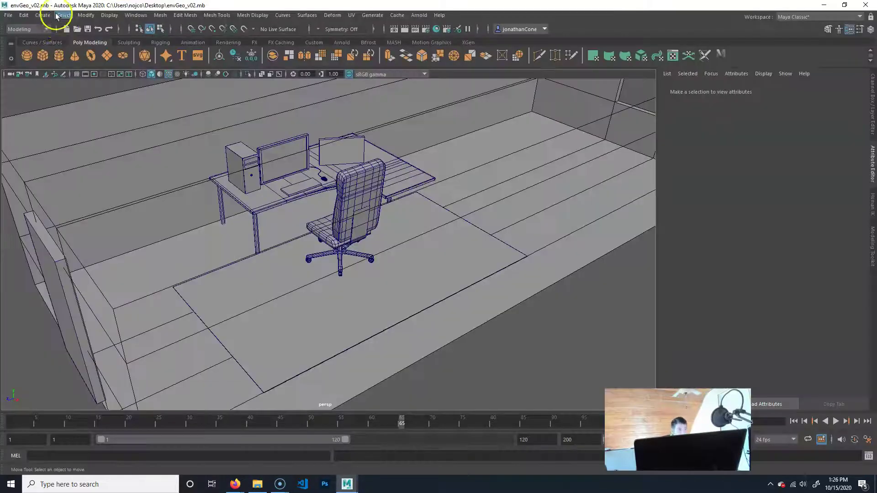
pyautogui.click(66, 29)
pyautogui.click(456, 190)
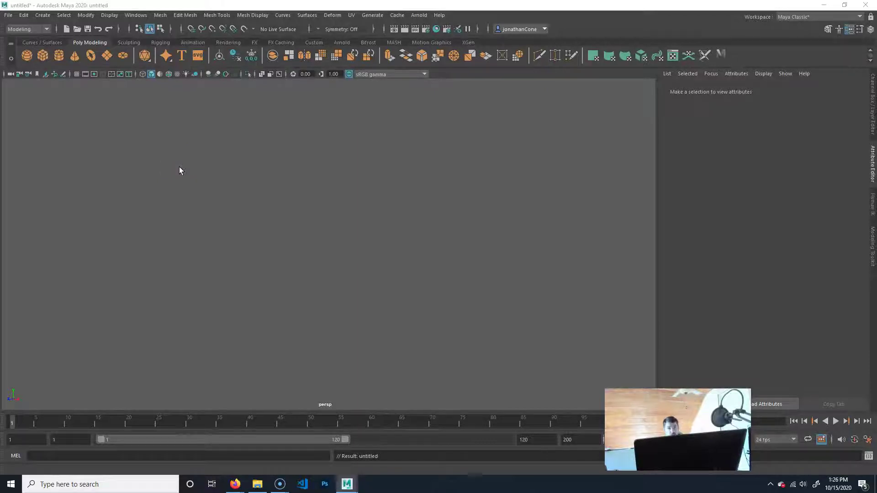
# Start setting the Maya project and browse from the Desktop to the classMaterials\3D\wk09 folder
pyautogui.click(8, 16)
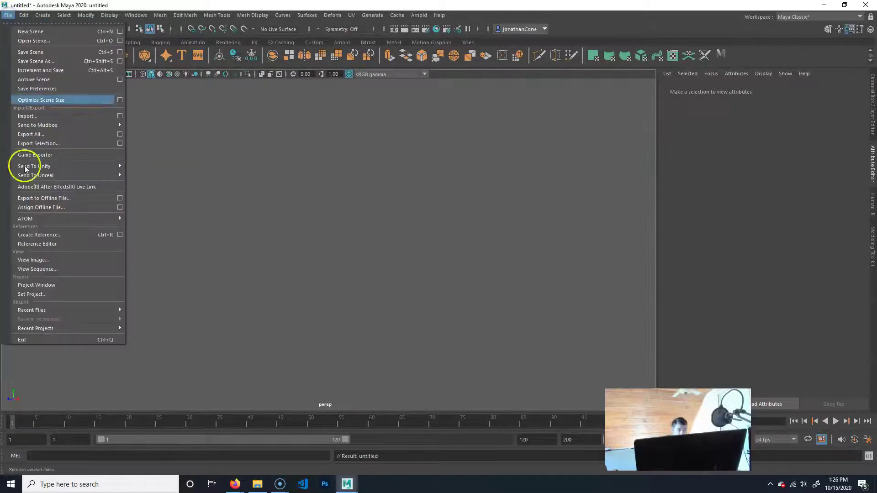
pyautogui.click(22, 294)
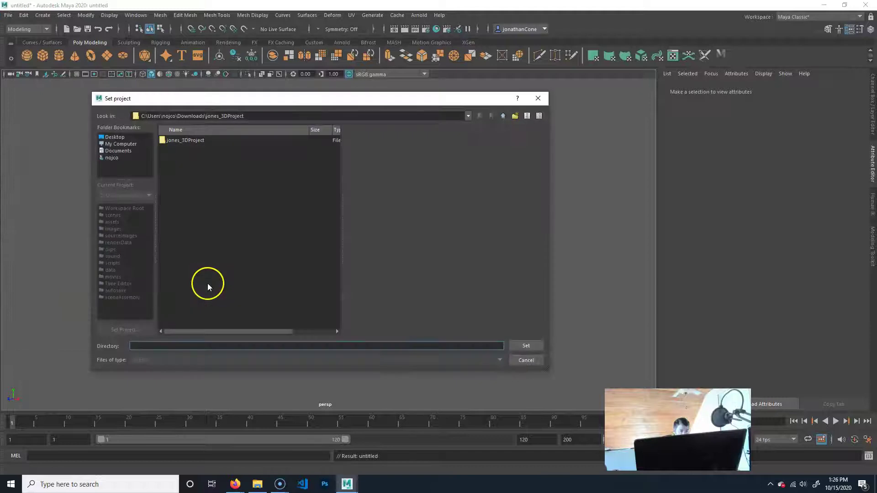
pyautogui.click(114, 137)
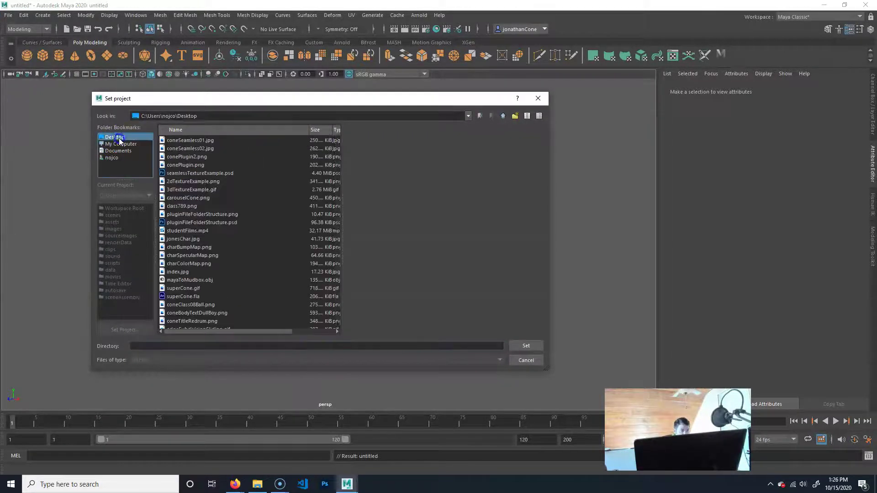
pyautogui.scroll(-15, 227, 294)
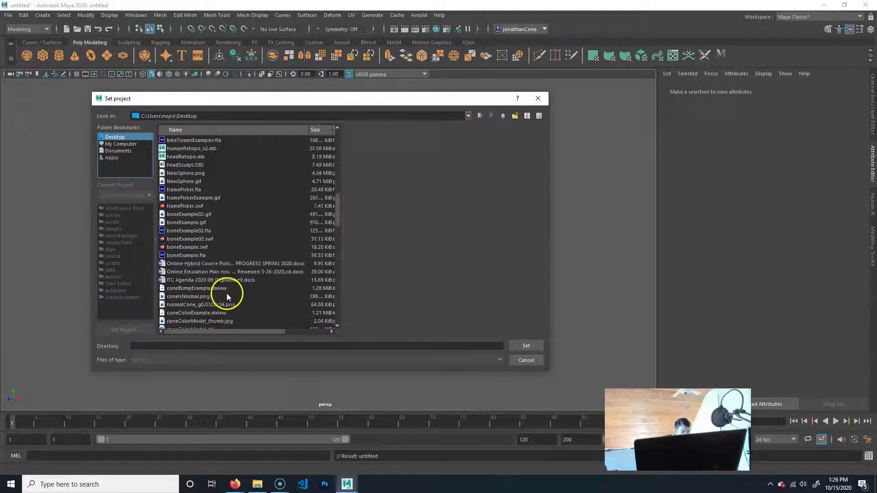
pyautogui.scroll(-3, 227, 292)
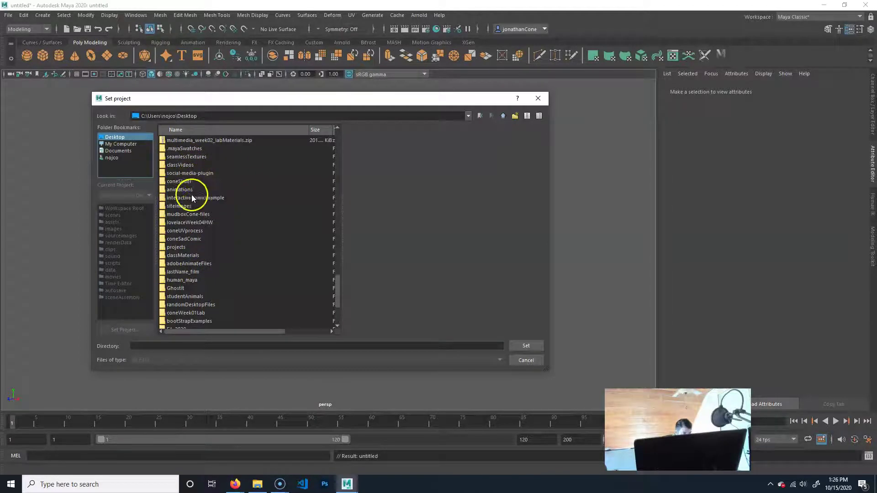
pyautogui.doubleClick(197, 254)
pyautogui.click(170, 149)
pyautogui.doubleClick(171, 150)
pyautogui.doubleClick(173, 141)
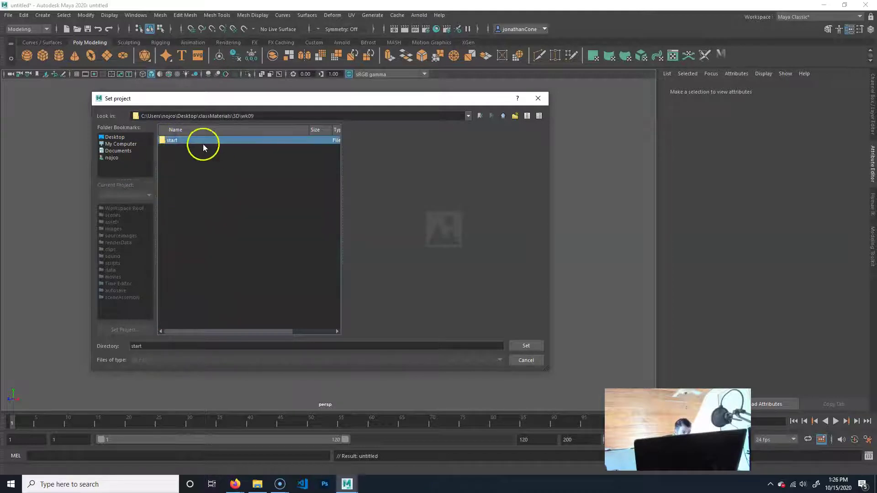
# Set the cone_film folder inside start as the current Maya project
pyautogui.doubleClick(200, 141)
pyautogui.click(183, 148)
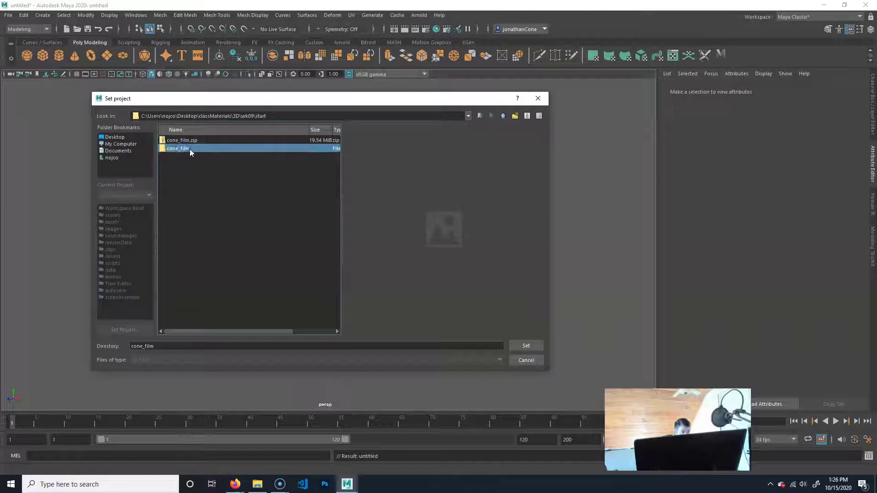
pyautogui.click(188, 150)
pyautogui.doubleClick(189, 150)
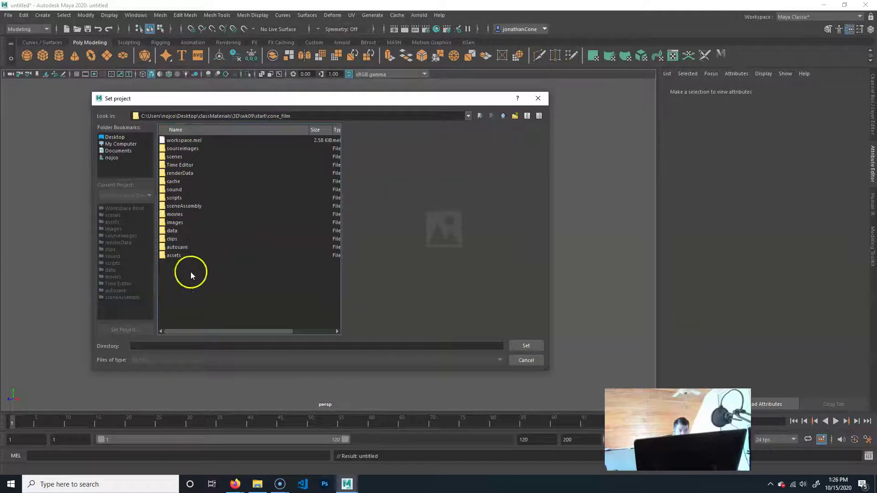
pyautogui.click(503, 116)
pyautogui.click(174, 149)
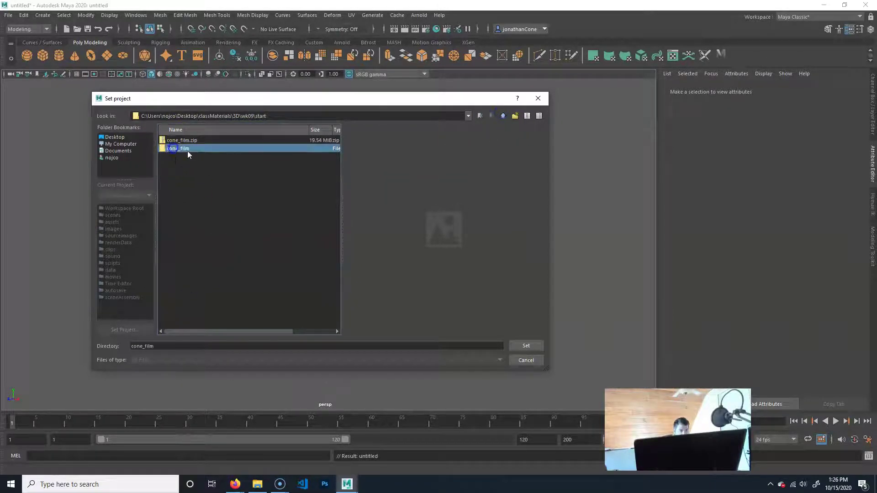
pyautogui.doubleClick(181, 149)
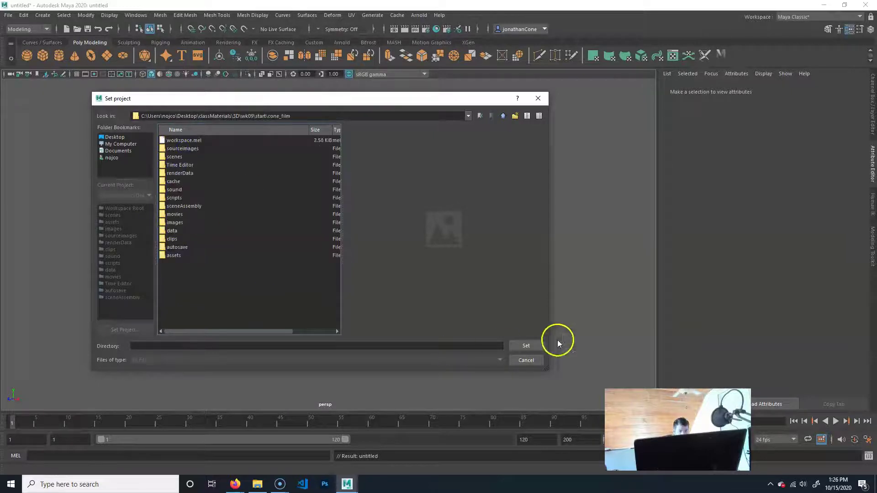
pyautogui.click(525, 346)
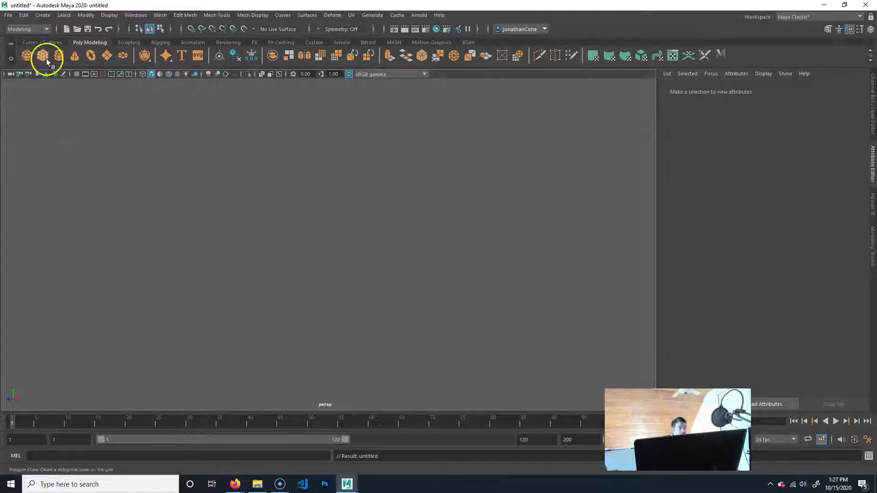
# Open envGeo_v02.mb from the project's scenes folder without saving the untitled scene
pyautogui.click(78, 29)
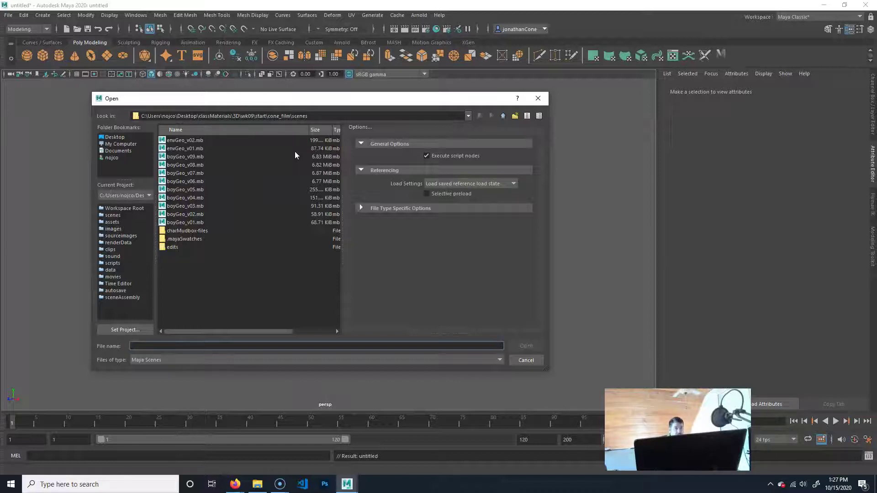
pyautogui.click(198, 140)
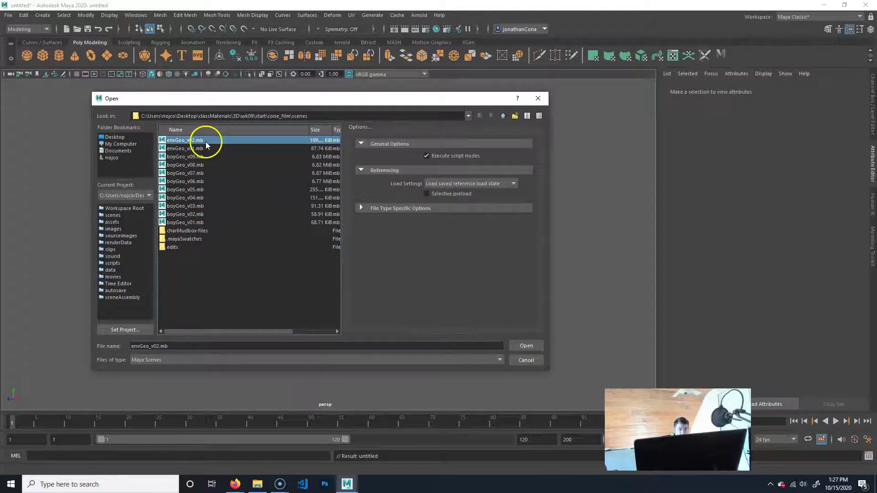
pyautogui.click(527, 346)
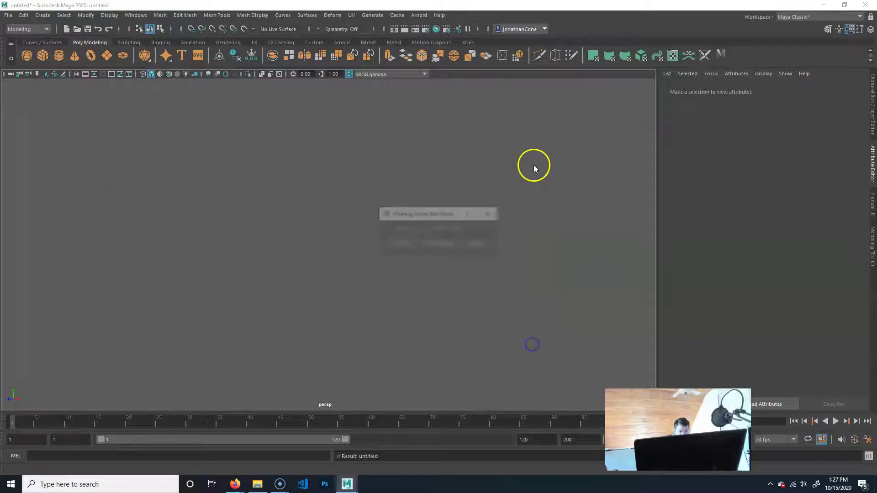
pyautogui.click(436, 244)
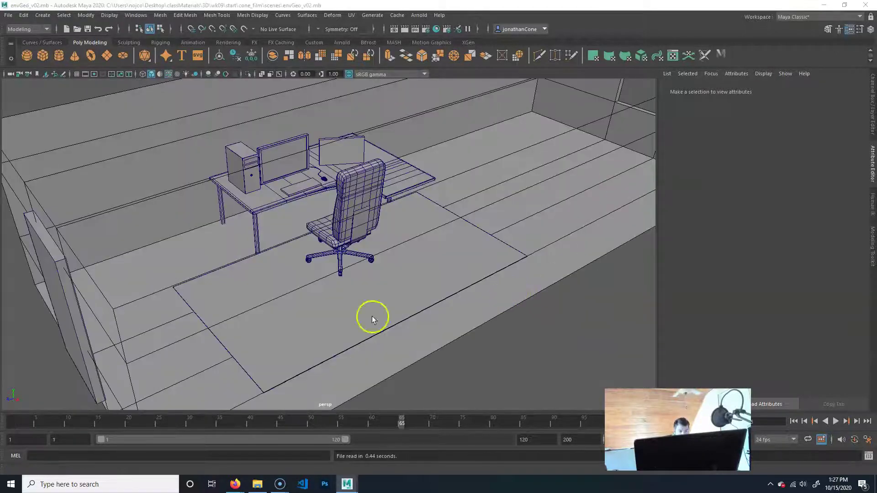
# Examine the room model around the desk and chair from several angles and select the flat rectangular rug on the floor
pyautogui.keyDown('alt'); pyautogui.moveTo(495, 262); pyautogui.dragTo(411, 295); pyautogui.keyUp('alt')
pyautogui.click(412, 279)
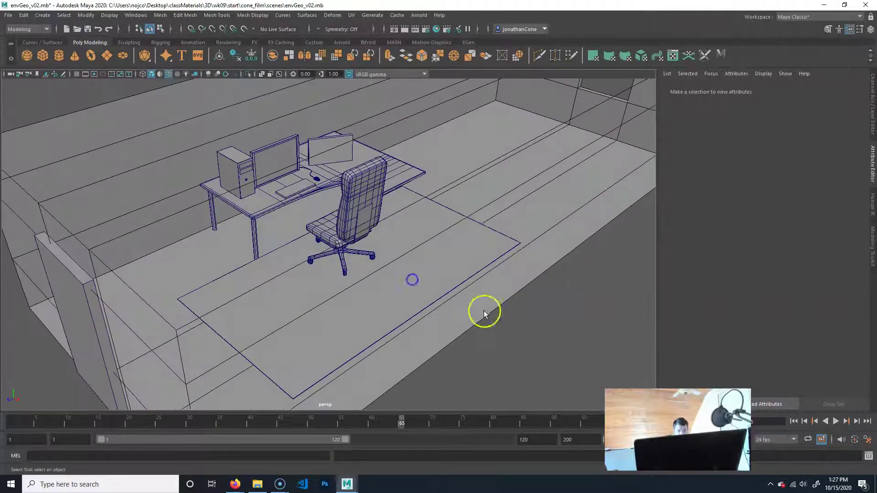
pyautogui.keyDown('alt'); pyautogui.moveTo(413, 249); pyautogui.dragTo(439, 284); pyautogui.keyUp('alt')
pyautogui.keyDown('alt'); pyautogui.moveTo(389, 255); pyautogui.dragTo(279, 229, button='right'); pyautogui.keyUp('alt')
pyautogui.keyDown('alt'); pyautogui.moveTo(405, 305); pyautogui.dragTo(371, 263); pyautogui.keyUp('alt')
pyautogui.keyDown('alt'); pyautogui.moveTo(375, 266); pyautogui.dragTo(420, 267, button='right'); pyautogui.keyUp('alt')
pyautogui.keyDown('alt'); pyautogui.moveTo(421, 265); pyautogui.dragTo(402, 261, button='middle'); pyautogui.keyUp('alt')
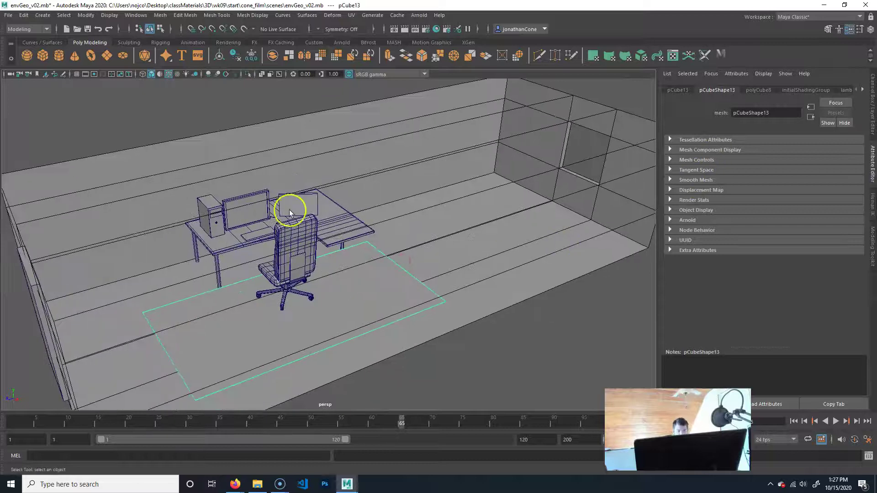
pyautogui.keyDown('alt'); pyautogui.moveTo(390, 267); pyautogui.dragTo(469, 264); pyautogui.keyUp('alt')
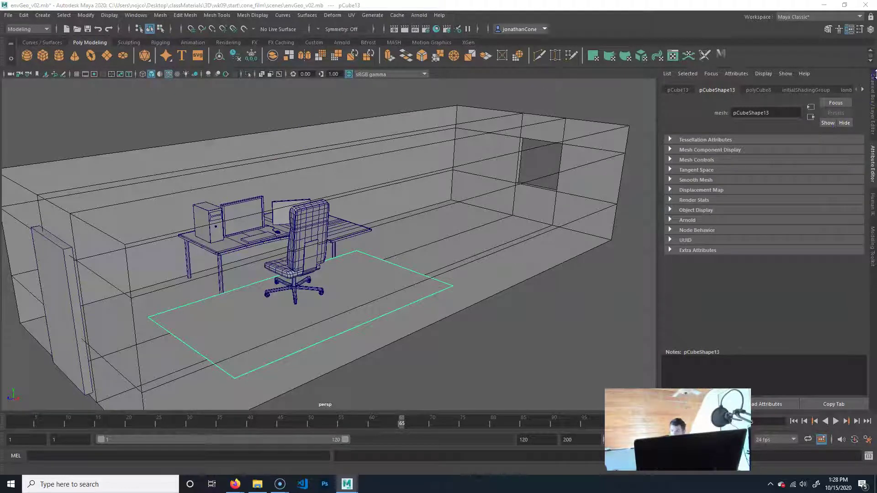
# Arrange the Hypershade as a smaller floating window over the viewport, undocked from the main window
pyautogui.moveTo(876, 135); pyautogui.dragTo(510, 49)
pyautogui.moveTo(579, 43); pyautogui.dragTo(525, 21)
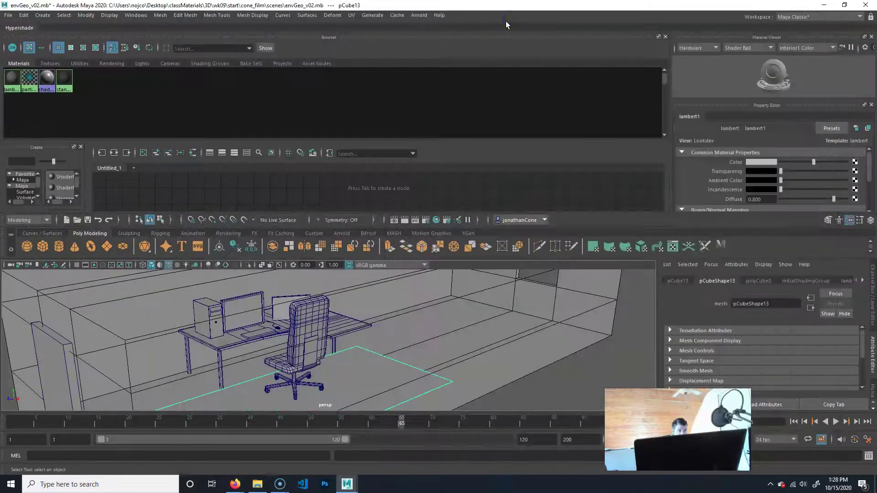
pyautogui.moveTo(9, 28); pyautogui.dragTo(320, 272)
pyautogui.moveTo(500, 260); pyautogui.dragTo(355, 91)
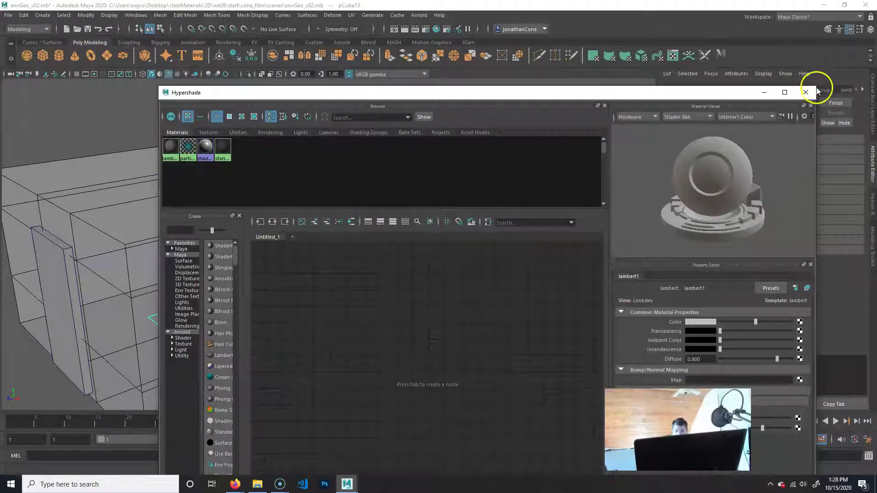
pyautogui.moveTo(817, 85); pyautogui.dragTo(661, 120)
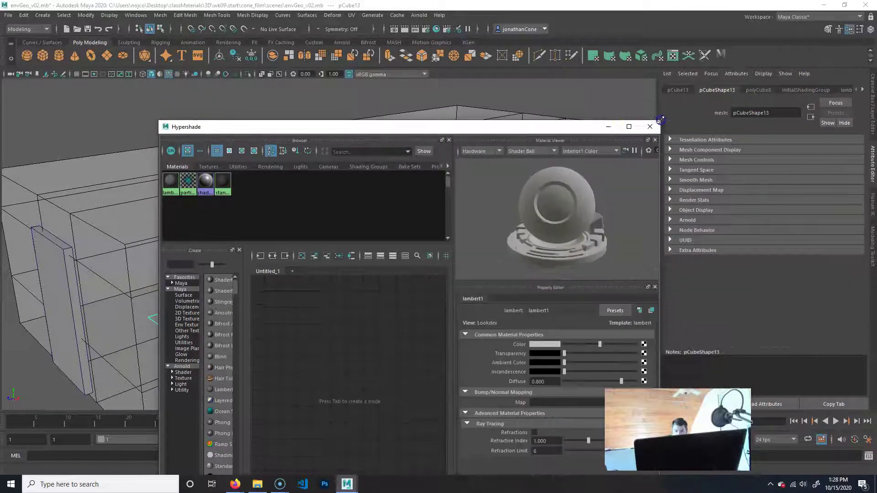
pyautogui.moveTo(513, 130); pyautogui.dragTo(548, 88)
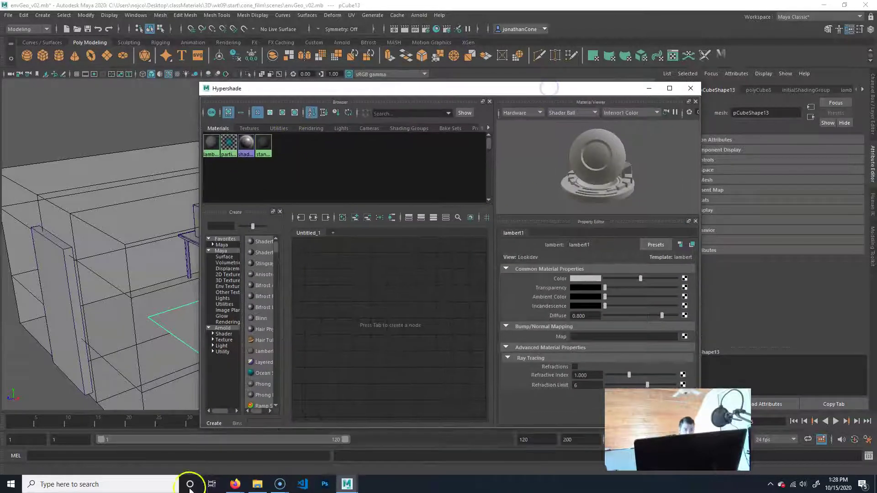
# Move the Hypershade away from the desk model, widen it and enlarge its node creation list to fit the full node names
pyautogui.moveTo(399, 88); pyautogui.dragTo(550, 85)
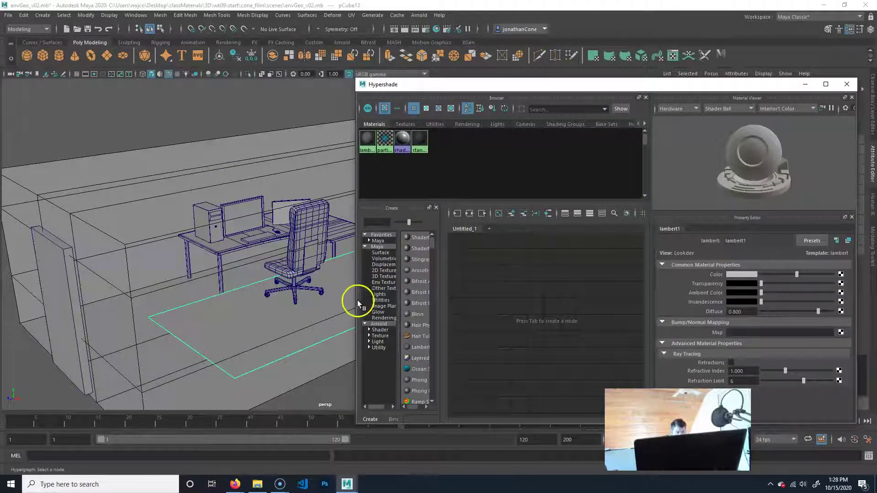
pyautogui.moveTo(355, 301); pyautogui.dragTo(298, 302)
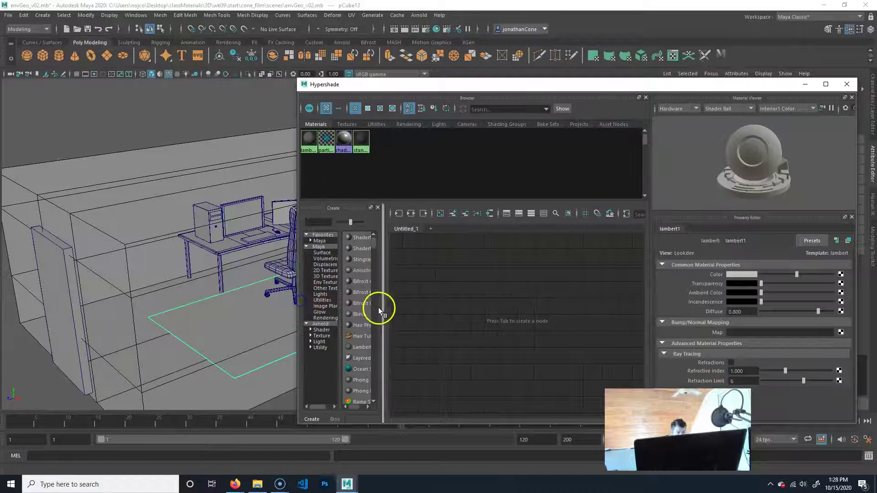
pyautogui.moveTo(382, 309); pyautogui.dragTo(480, 310)
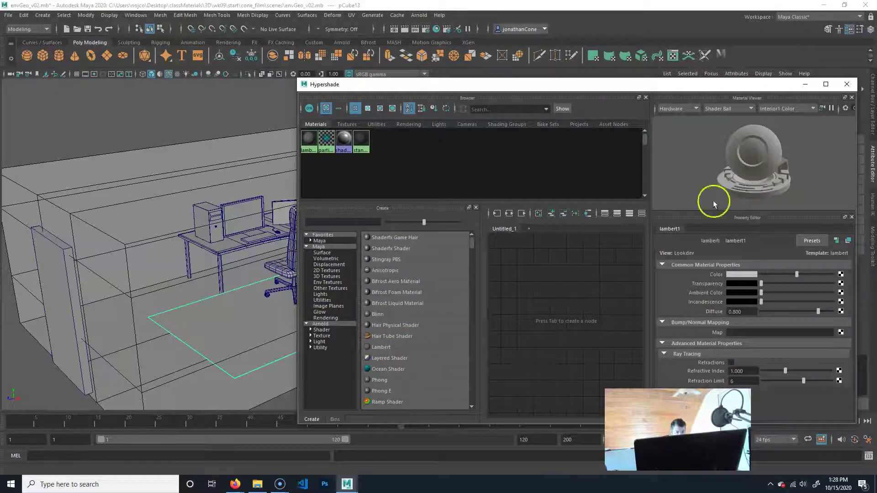
# Create a Blinn material and name it walls_mat
pyautogui.click(388, 315)
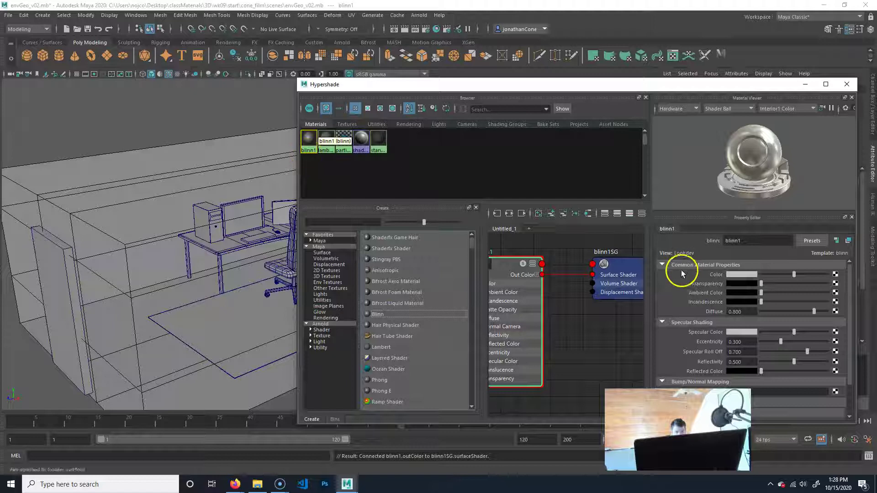
pyautogui.doubleClick(731, 241)
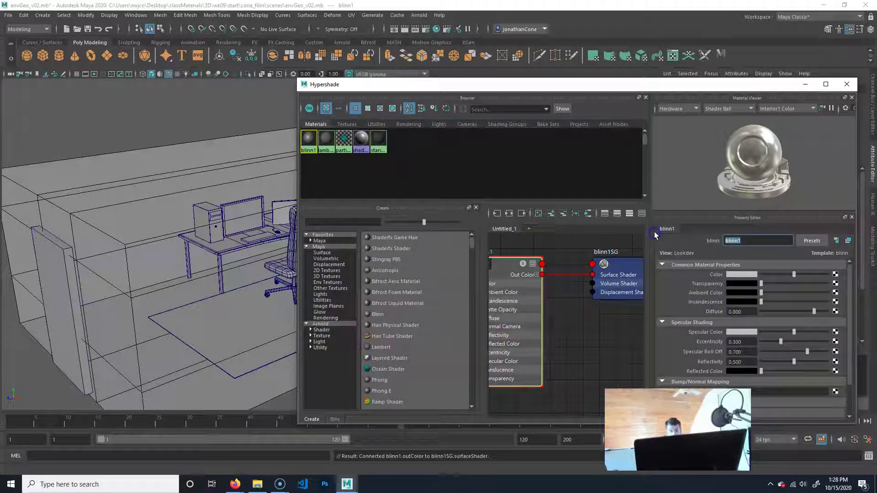
pyautogui.write('walls_mat')
pyautogui.press('Return')
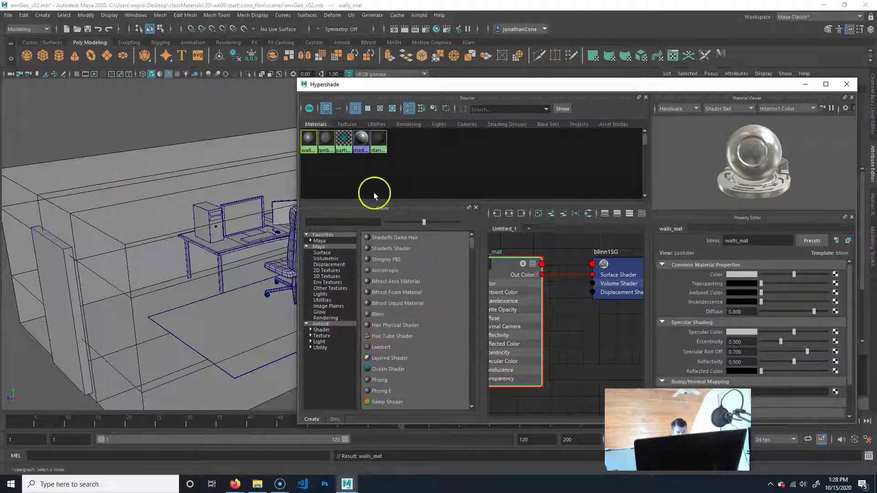
# Give walls_mat a beige base color of about R 0.5, G 0.469, B 0.298, without a texture
pyautogui.click(836, 275)
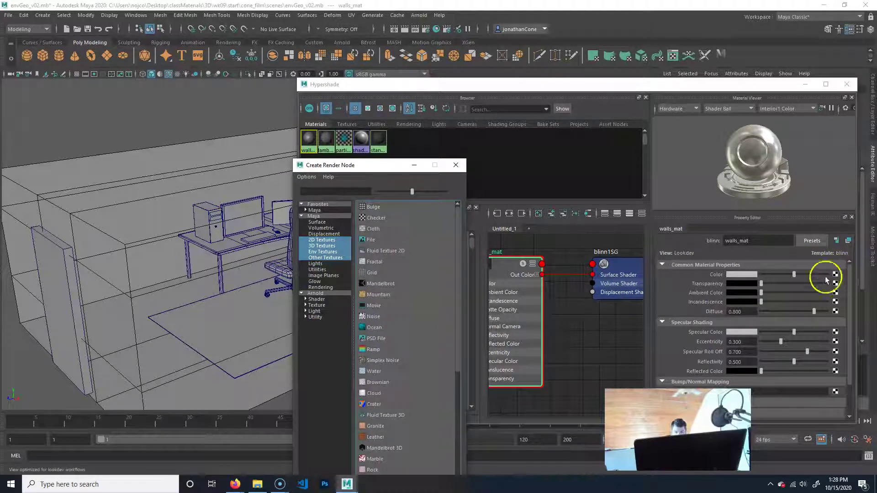
pyautogui.click(455, 170)
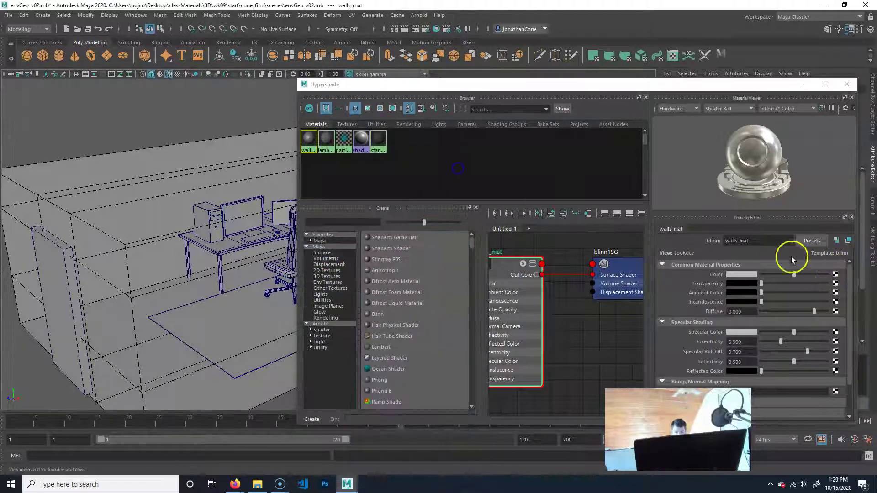
pyautogui.click(745, 275)
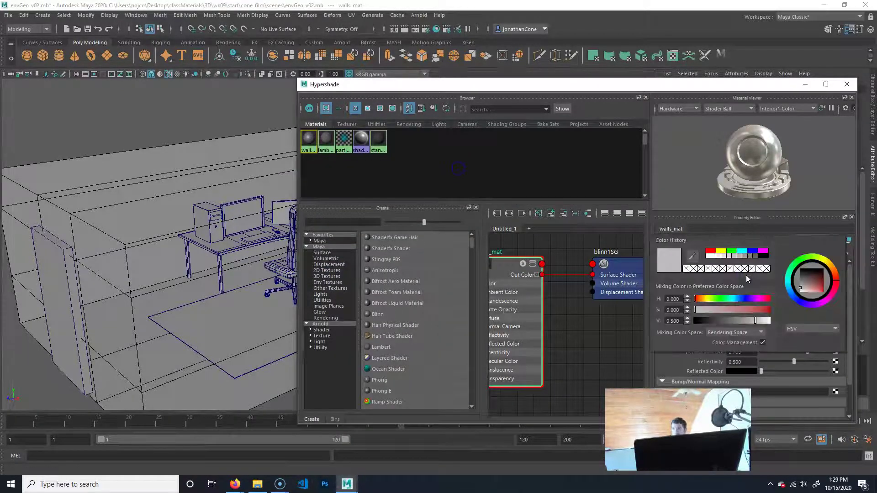
pyautogui.click(703, 309)
pyautogui.moveTo(703, 300); pyautogui.dragTo(725, 311)
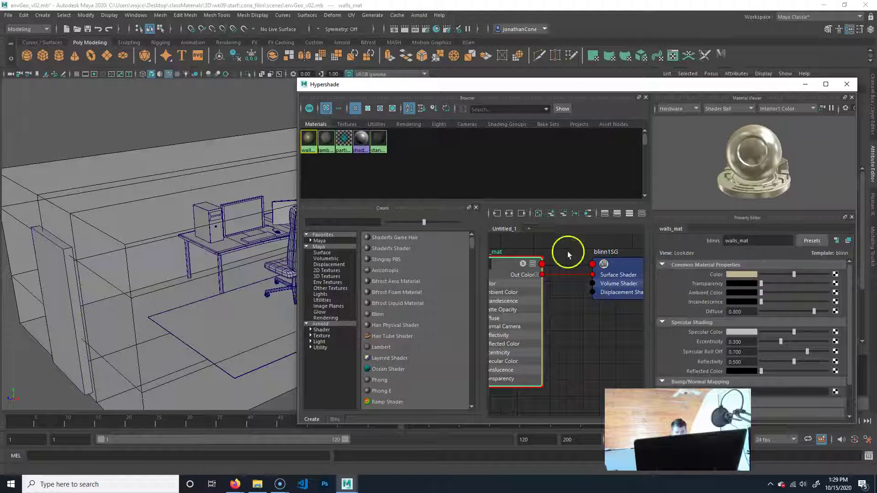
# Make walls_mat duller with specular color about 0.07, eccentricity 0.552 and reflectivity 0
pyautogui.moveTo(705, 83); pyautogui.dragTo(553, 67)
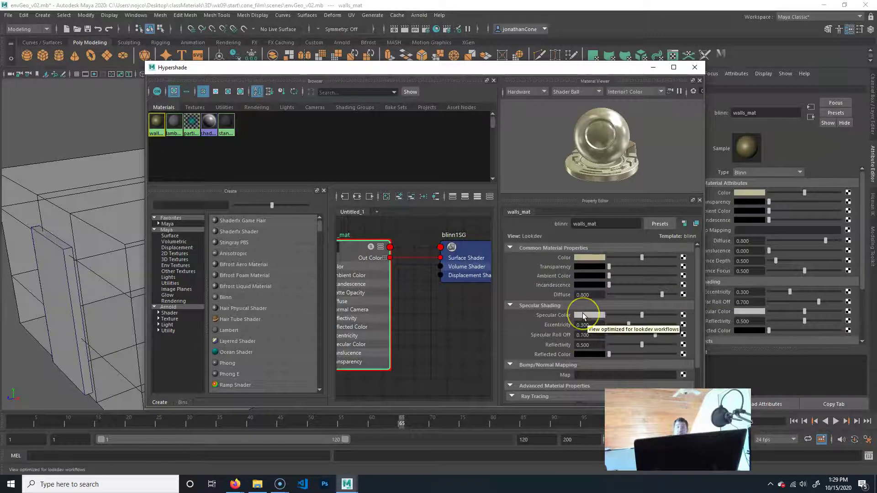
pyautogui.moveTo(642, 315); pyautogui.dragTo(571, 315)
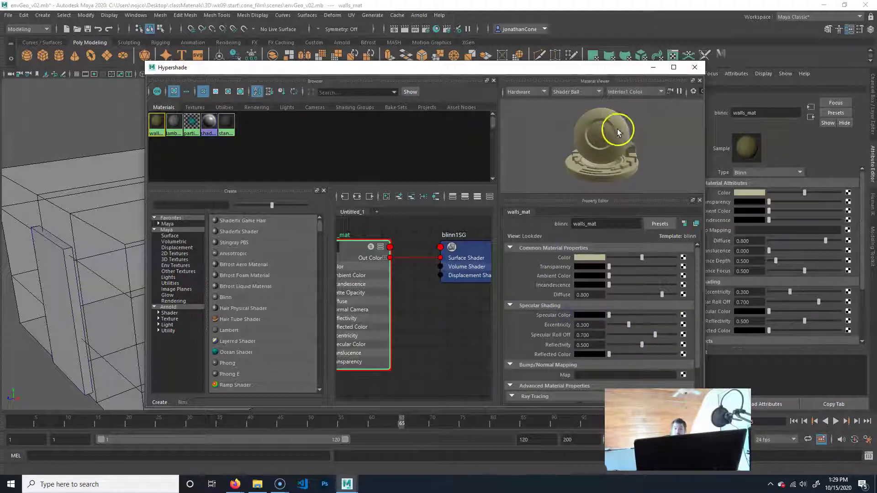
pyautogui.moveTo(609, 315); pyautogui.dragTo(618, 316)
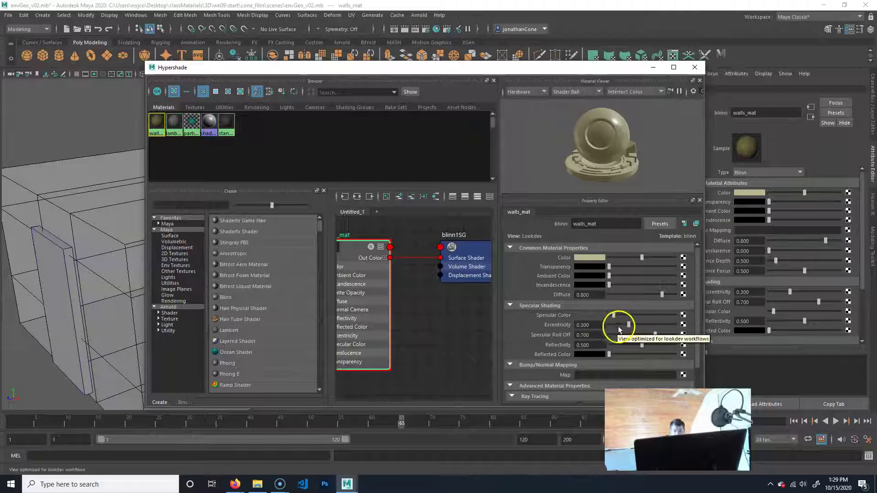
pyautogui.moveTo(630, 326); pyautogui.dragTo(667, 334)
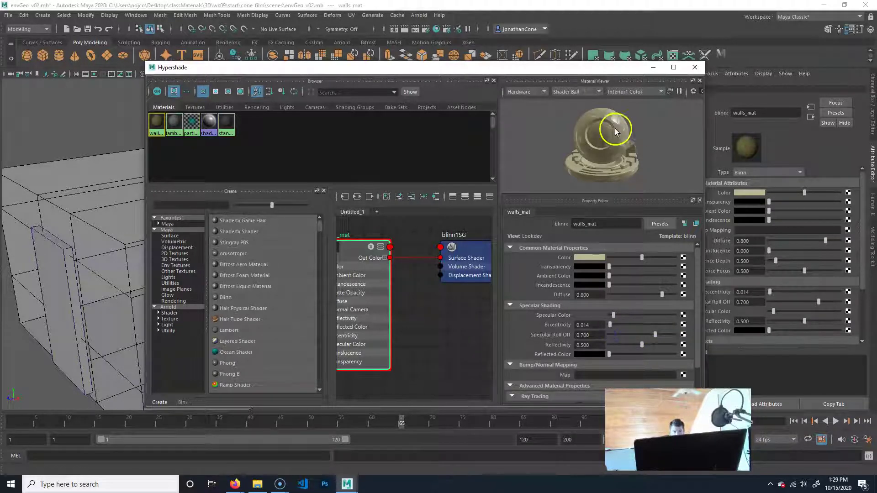
pyautogui.moveTo(615, 324)
pyautogui.mouseDown()
pyautogui.moveTo(623, 324)
pyautogui.moveTo(612, 325)
pyautogui.mouseUp()
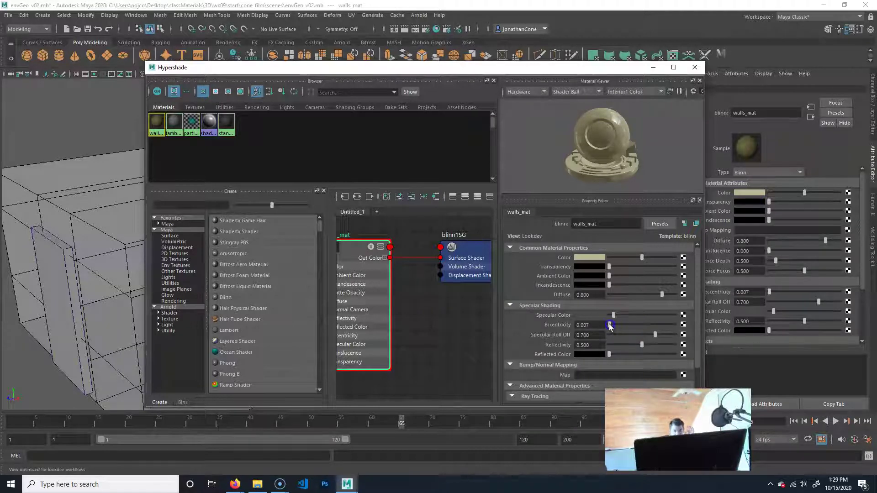
pyautogui.moveTo(609, 325); pyautogui.dragTo(653, 325)
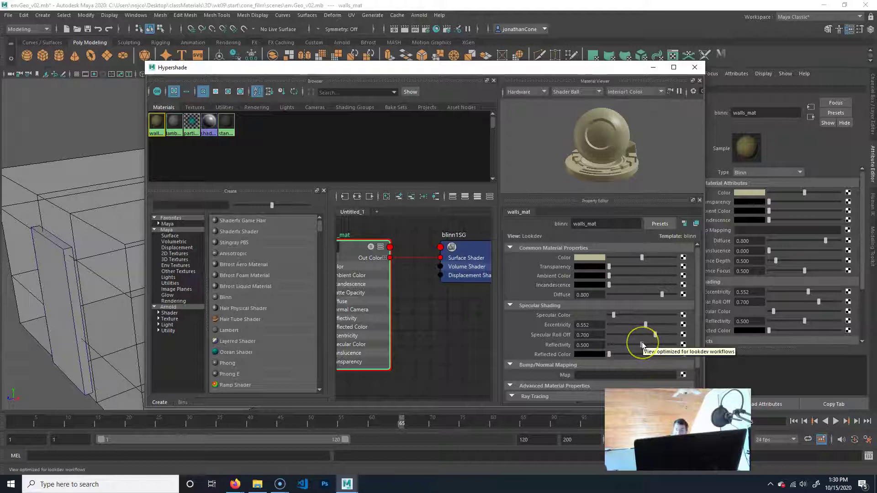
pyautogui.moveTo(642, 343); pyautogui.dragTo(608, 348)
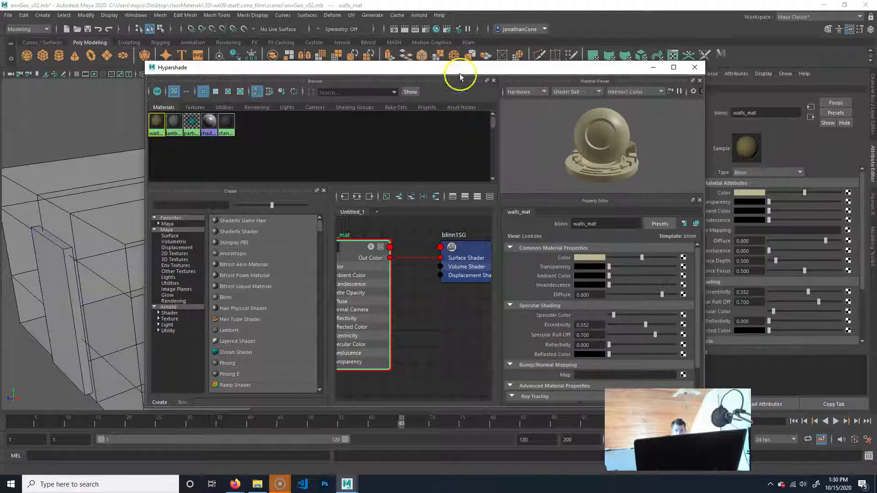
# Show the channel and layer settings, uncover the room in the viewport and assign walls_mat to the room walls
pyautogui.moveTo(458, 72); pyautogui.dragTo(595, 79)
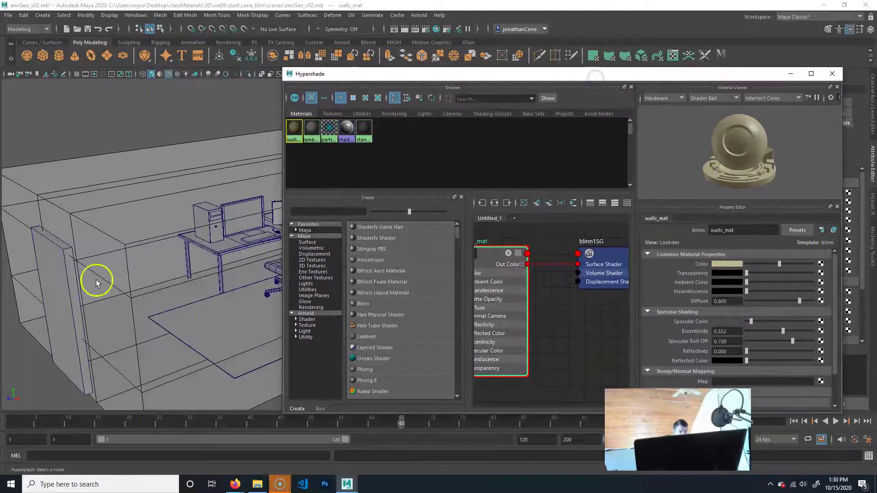
pyautogui.moveTo(709, 74); pyautogui.dragTo(485, 60)
pyautogui.click(873, 105)
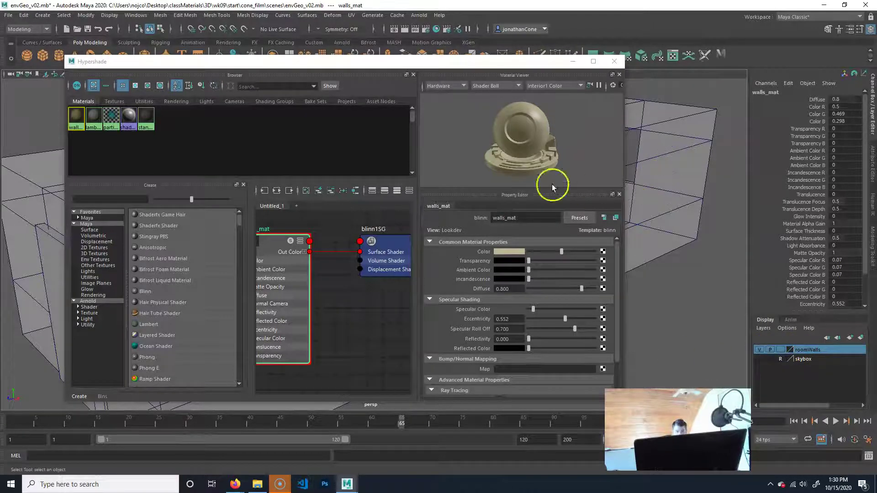
pyautogui.moveTo(514, 66); pyautogui.dragTo(495, 174)
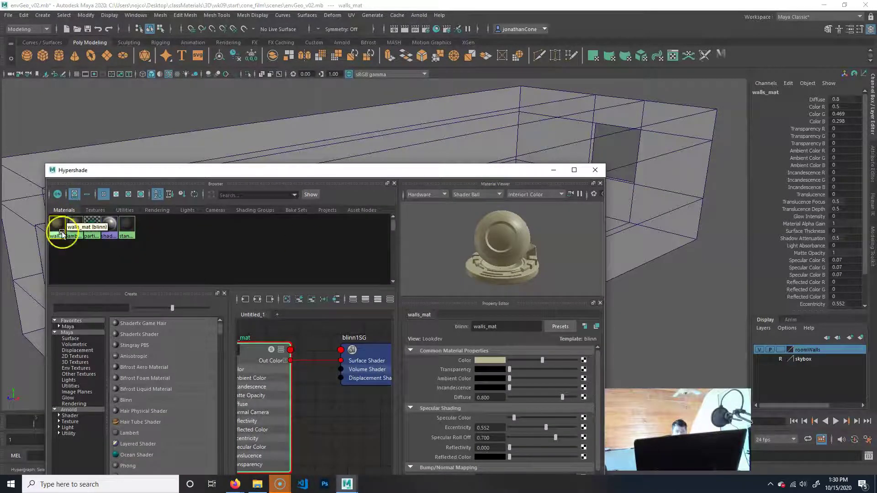
pyautogui.moveTo(63, 232); pyautogui.dragTo(237, 134, button='middle')
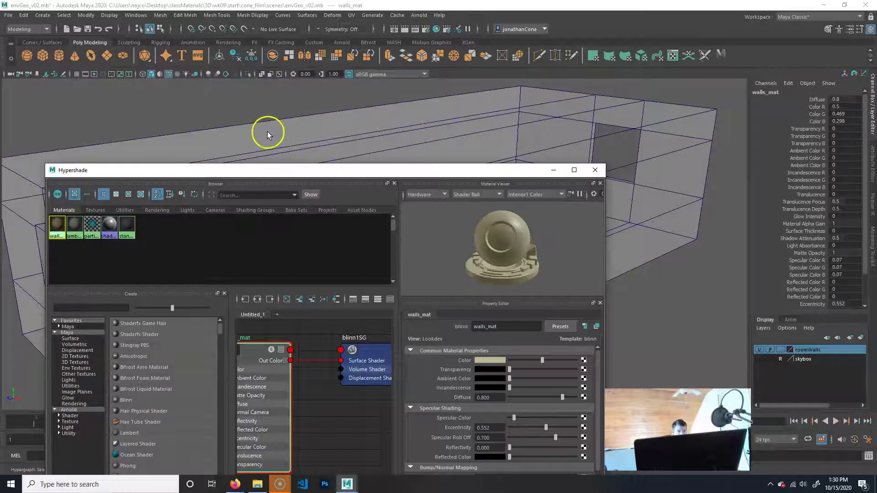
pyautogui.keyDown('alt'); pyautogui.moveTo(442, 133); pyautogui.dragTo(465, 137); pyautogui.keyUp('alt')
pyautogui.keyDown('alt'); pyautogui.moveTo(465, 137); pyautogui.dragTo(403, 111, button='middle'); pyautogui.keyUp('alt')
pyautogui.keyDown('alt'); pyautogui.moveTo(403, 111); pyautogui.dragTo(483, 136); pyautogui.keyUp('alt')
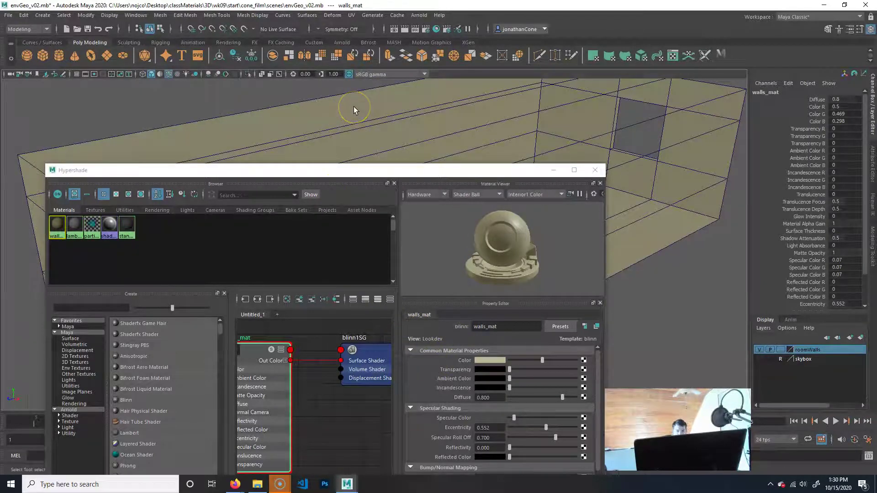
# Select the room walls object and assign walls_mat to the selection through the material's own options
pyautogui.click(313, 125)
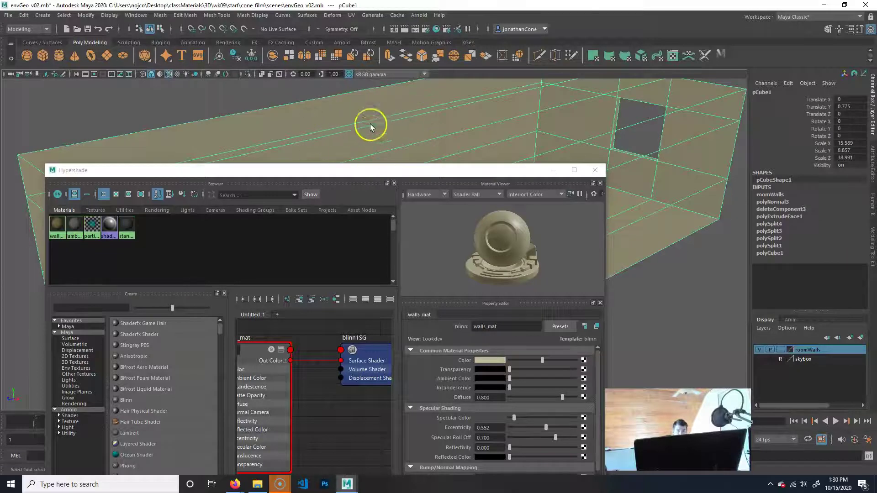
pyautogui.click(60, 227)
pyautogui.moveTo(59, 228); pyautogui.dragTo(71, 200, button='right')
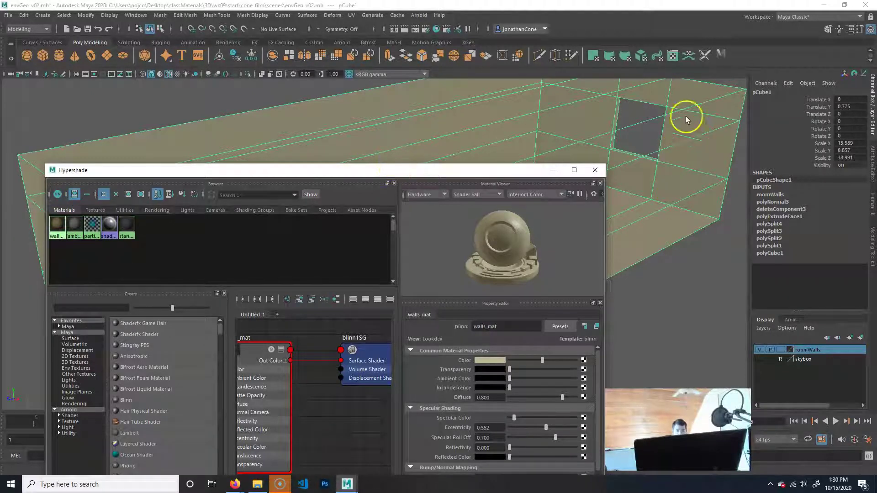
# Create a second Blinn material and name it floor_mat
pyautogui.moveTo(449, 172); pyautogui.dragTo(433, 95)
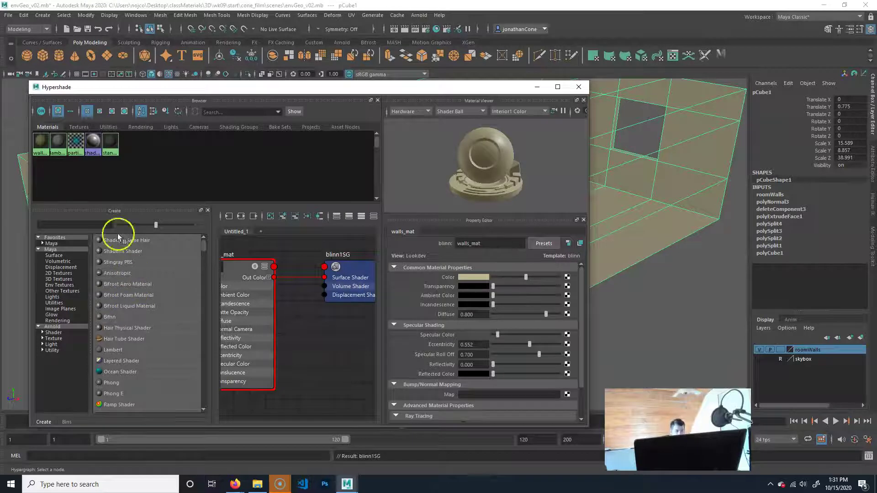
pyautogui.click(106, 317)
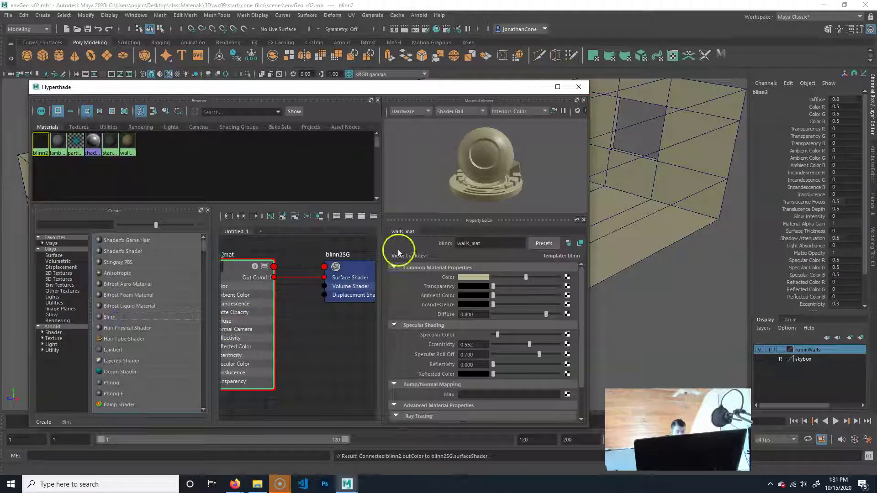
pyautogui.doubleClick(485, 243)
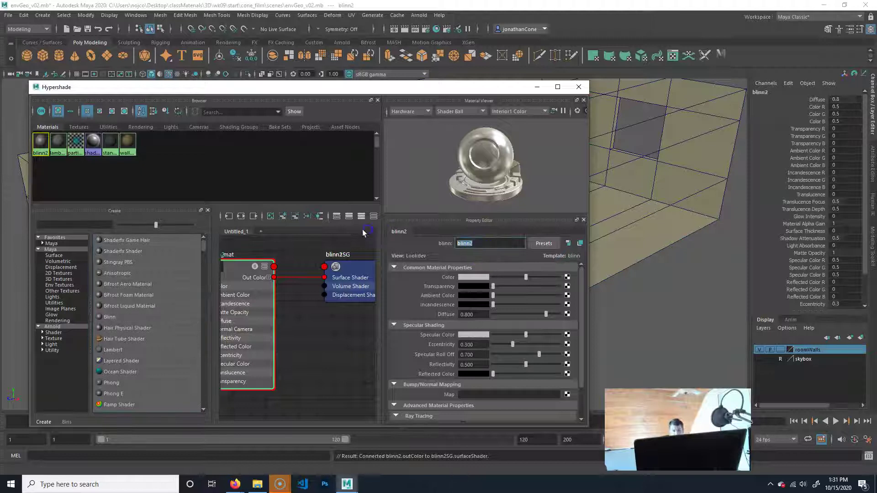
pyautogui.write('floor_mat')
pyautogui.press('Return')
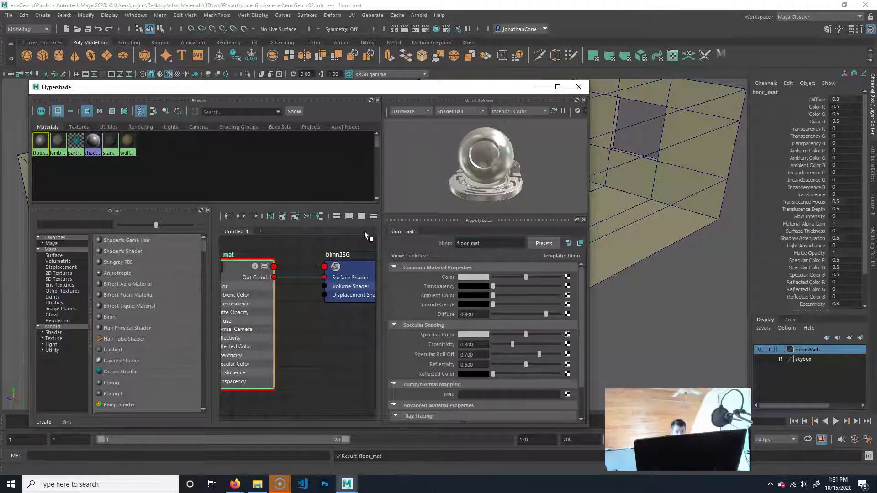
# Give floor_mat a dark reddish-brown base color of about R 0.121, G 0.048, B 0.026
pyautogui.click(484, 276)
pyautogui.click(479, 278)
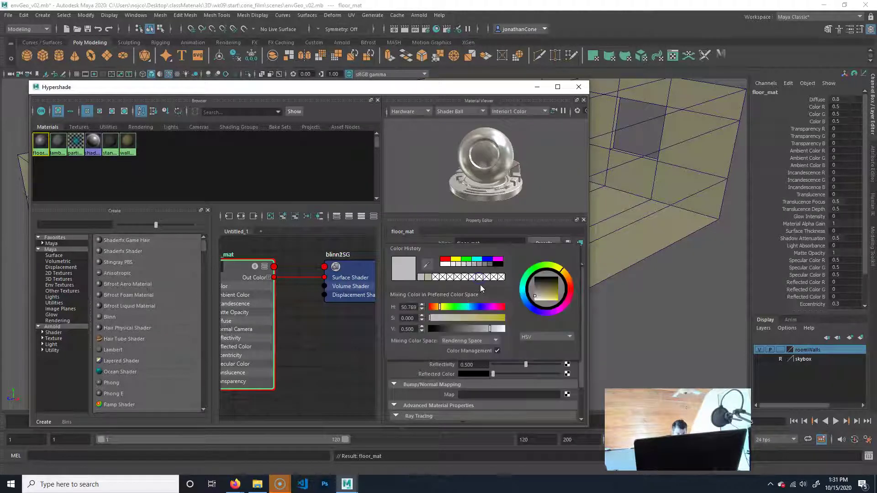
pyautogui.click(435, 307)
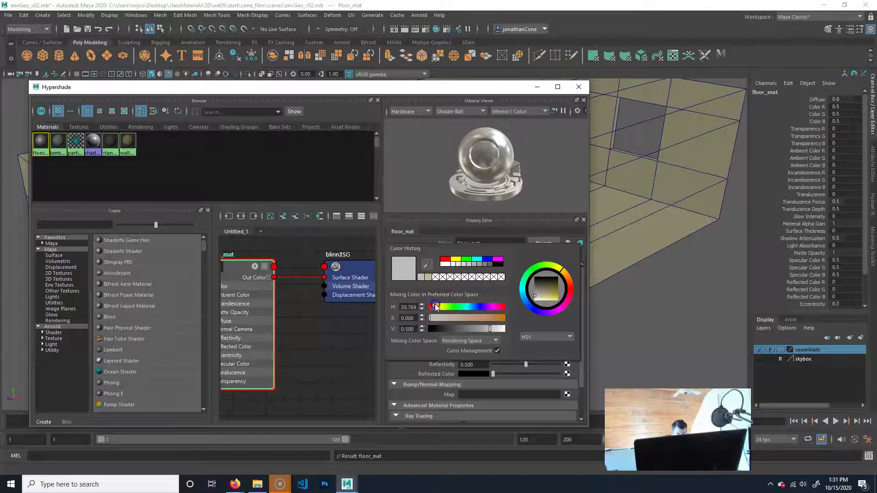
pyautogui.moveTo(478, 318); pyautogui.dragTo(464, 332)
pyautogui.click(434, 305)
pyautogui.click(435, 306)
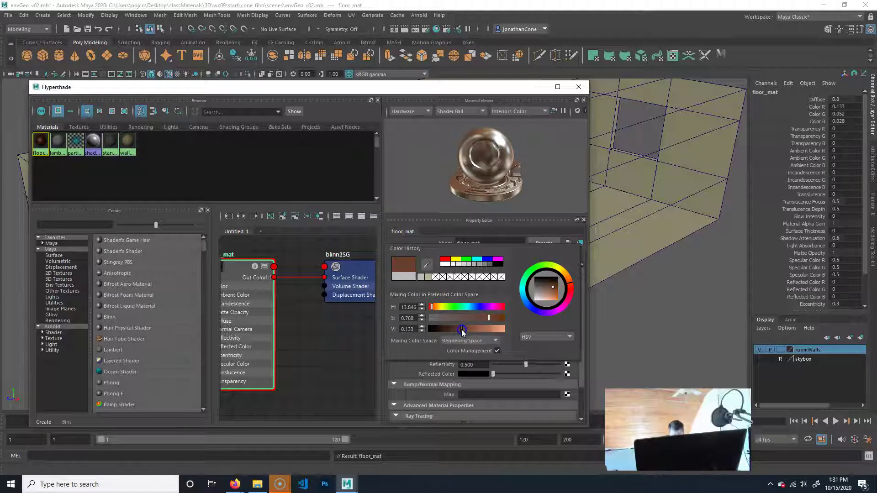
pyautogui.click(451, 221)
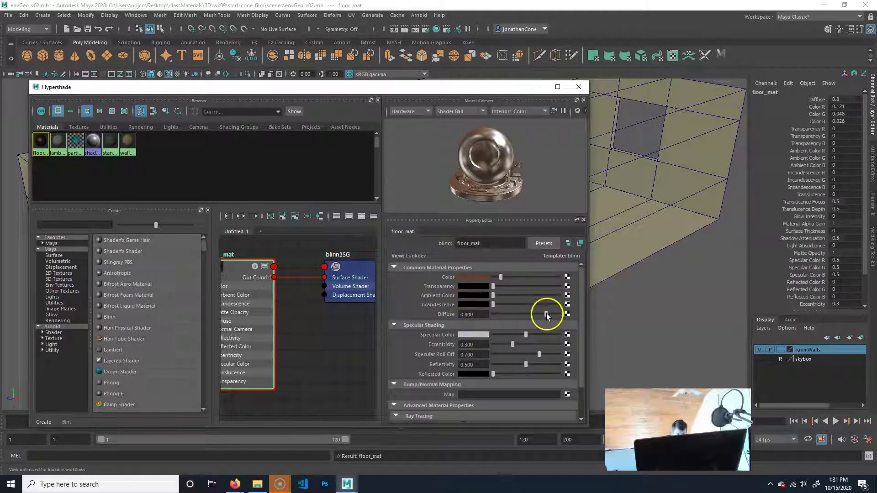
# Reduce floor_mat's specular color to about 0.035 and set its reflectivity to 0
pyautogui.moveTo(525, 335)
pyautogui.mouseDown()
pyautogui.moveTo(487, 334)
pyautogui.moveTo(496, 336)
pyautogui.mouseUp()
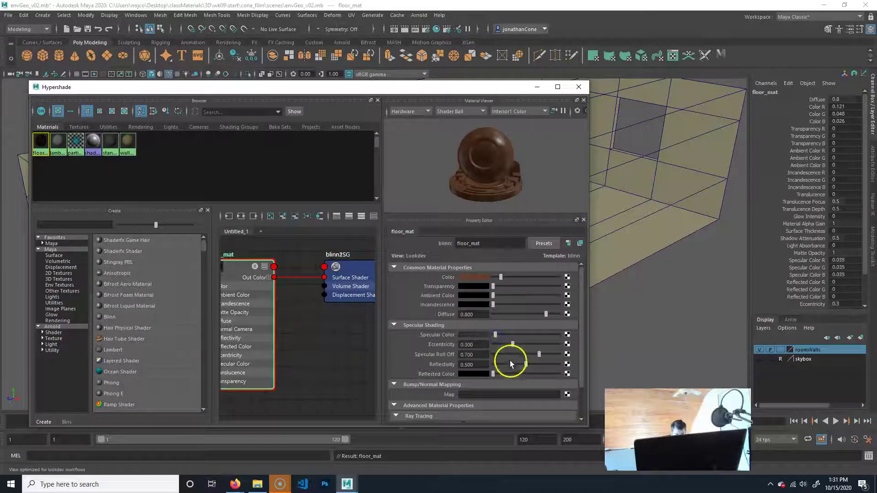
pyautogui.scroll(-2, 505, 356)
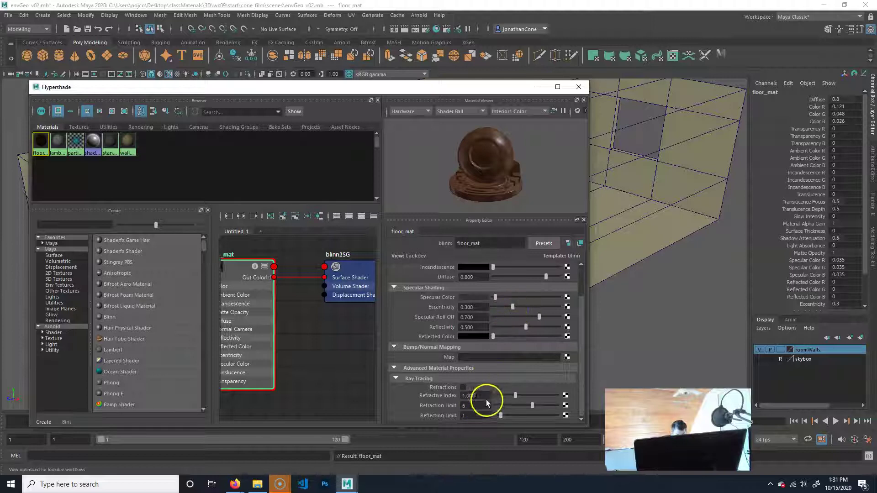
pyautogui.moveTo(527, 327); pyautogui.dragTo(475, 325)
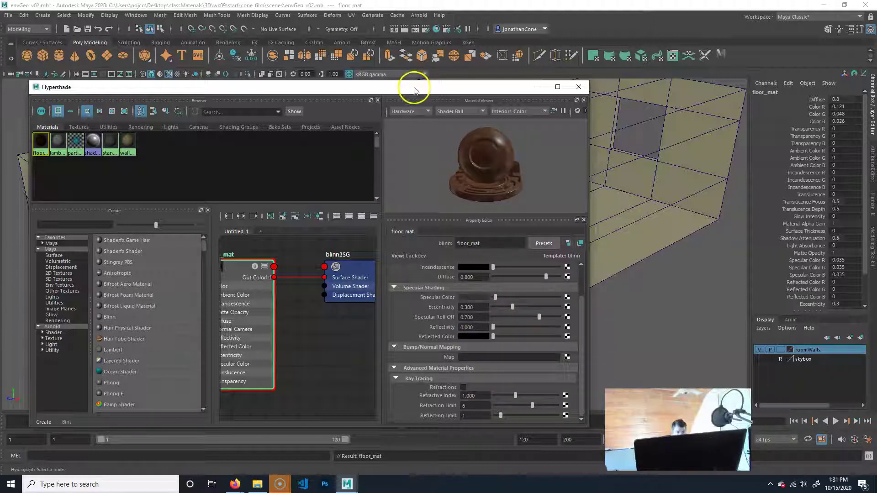
# Switch the room geometry to face selection and select all the floor faces
pyautogui.moveTo(414, 90); pyautogui.dragTo(652, 121)
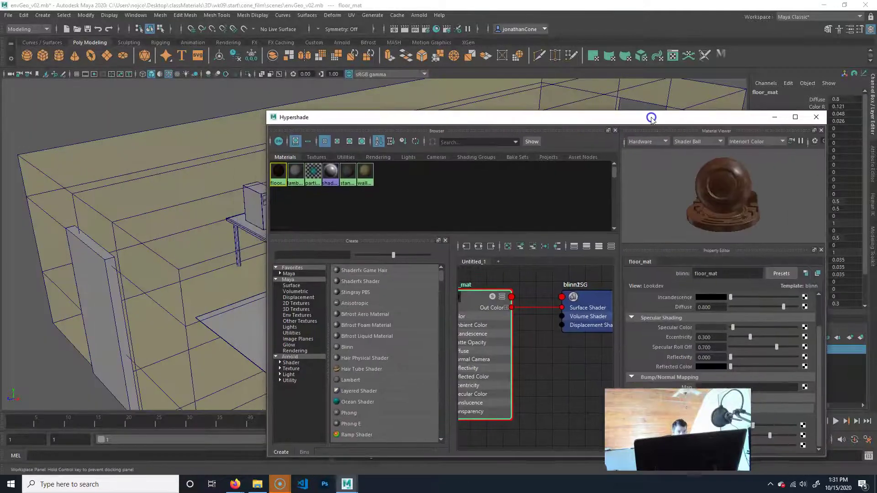
pyautogui.keyDown('alt'); pyautogui.moveTo(73, 204); pyautogui.dragTo(50, 264); pyautogui.keyUp('alt')
pyautogui.keyDown('alt'); pyautogui.moveTo(170, 256); pyautogui.dragTo(83, 264, button='middle'); pyautogui.keyUp('alt')
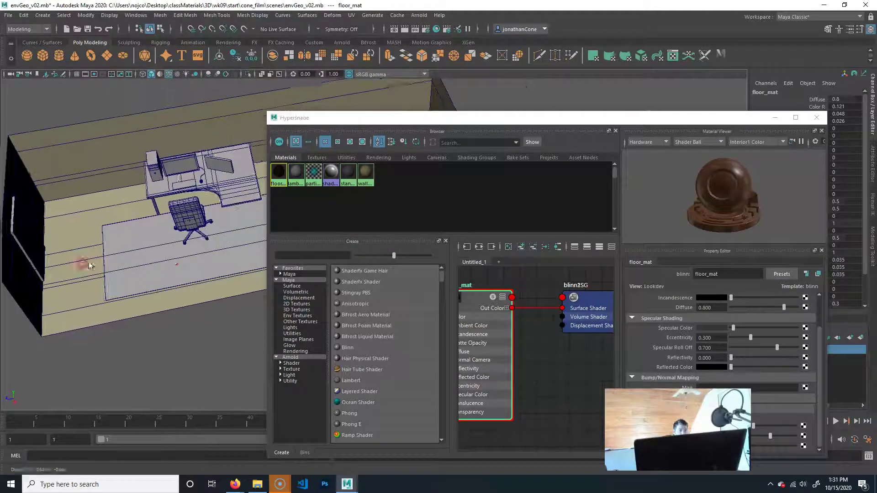
pyautogui.keyDown('alt'); pyautogui.moveTo(175, 264); pyautogui.dragTo(144, 264, button='right'); pyautogui.keyUp('alt')
pyautogui.moveTo(385, 118); pyautogui.dragTo(514, 95)
pyautogui.keyDown('alt'); pyautogui.moveTo(194, 275); pyautogui.dragTo(310, 267); pyautogui.keyUp('alt')
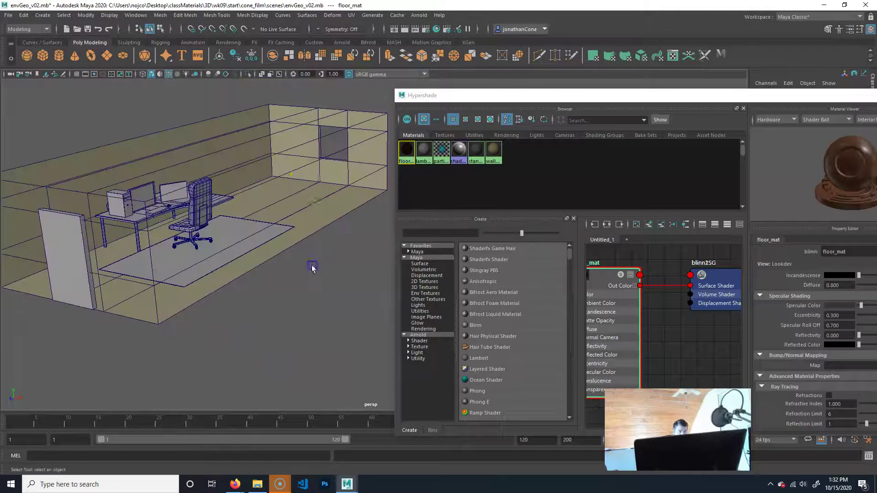
pyautogui.moveTo(298, 180); pyautogui.dragTo(300, 210, button='right')
pyautogui.click(270, 246)
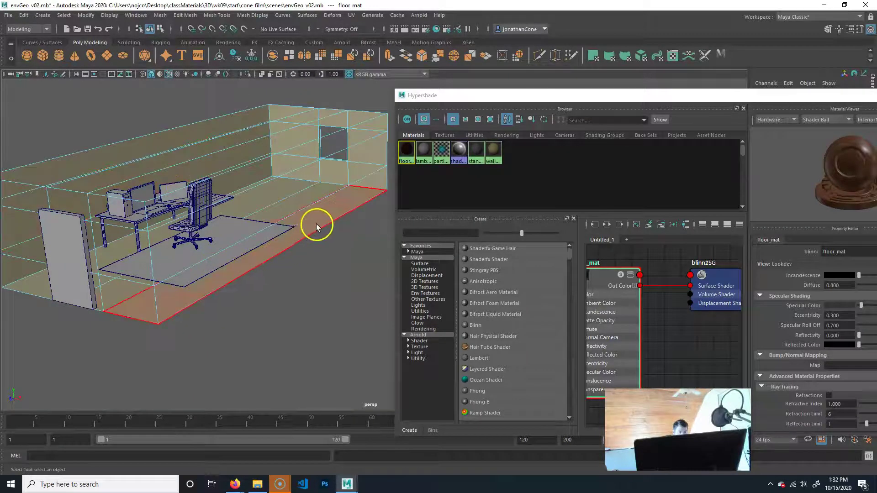
pyautogui.click(298, 205)
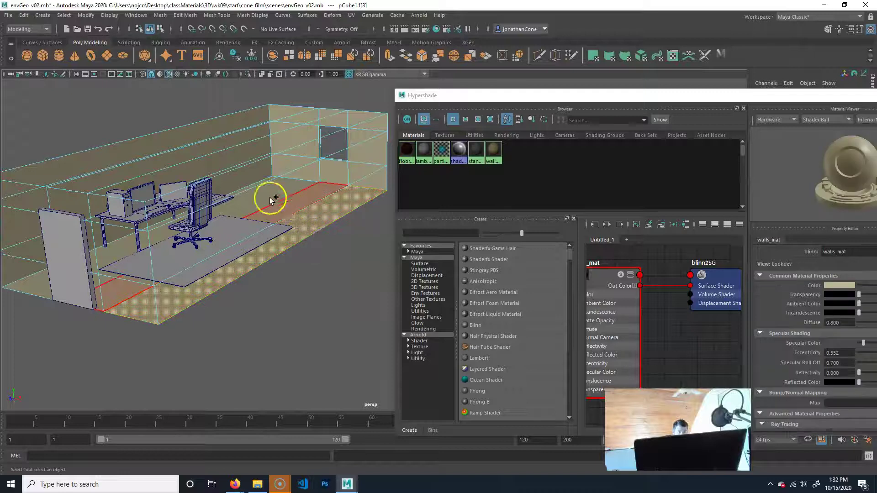
pyautogui.keyDown('alt'); pyautogui.moveTo(255, 313); pyautogui.dragTo(296, 359); pyautogui.keyUp('alt')
pyautogui.keyDown('alt'); pyautogui.moveTo(349, 209); pyautogui.dragTo(295, 300); pyautogui.keyUp('alt')
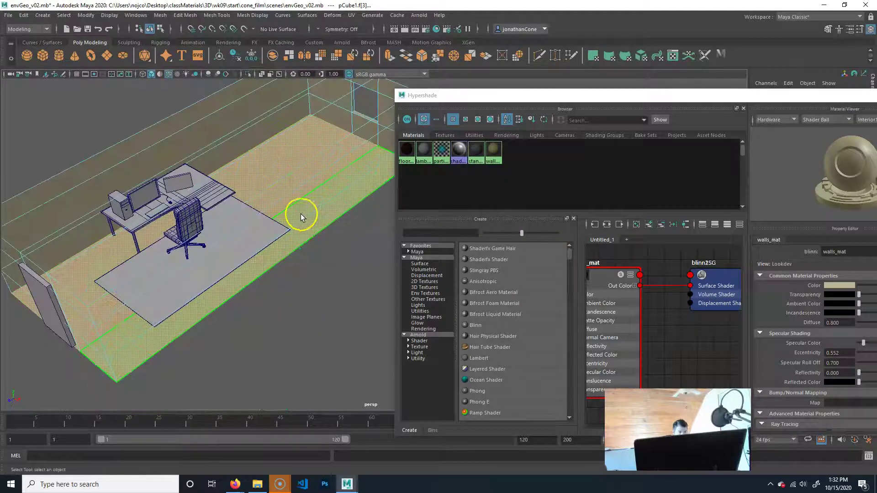
# Assign floor_mat to the selected floor faces
pyautogui.rightClick(404, 150)
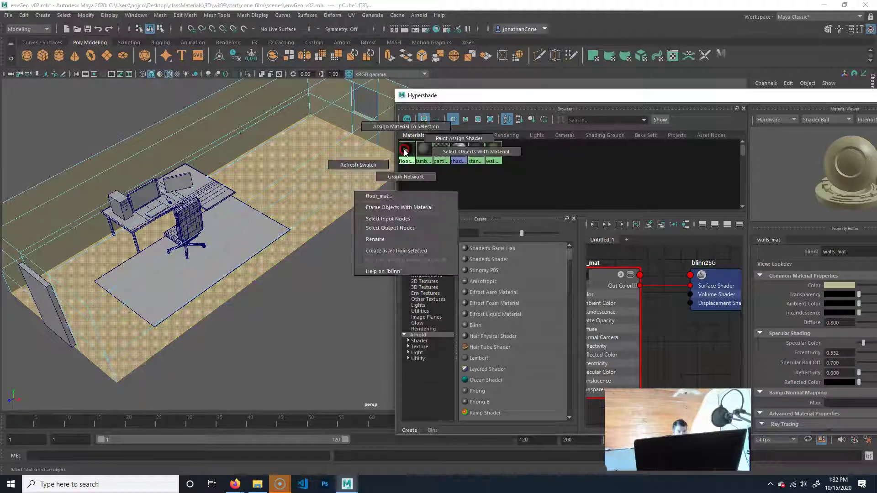
pyautogui.click(410, 126)
pyautogui.click(333, 322)
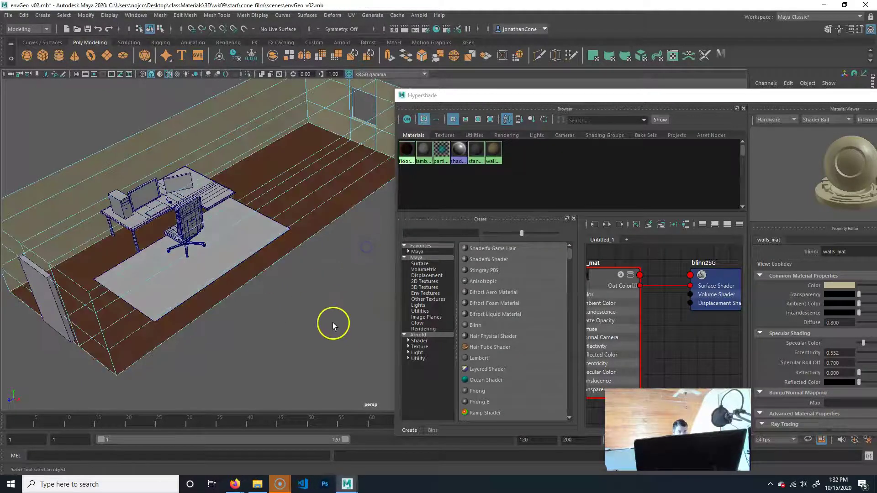
# Inspect the room's floor and walls around the desk and chair from several angles
pyautogui.keyDown('alt'); pyautogui.moveTo(333, 323); pyautogui.dragTo(282, 278); pyautogui.keyUp('alt')
pyautogui.click(346, 133)
pyautogui.moveTo(320, 302)
pyautogui.keyDown('alt'); pyautogui.mouseDown()
pyautogui.moveTo(282, 295)
pyautogui.moveTo(308, 305)
pyautogui.moveTo(333, 284)
pyautogui.moveTo(304, 286)
pyautogui.moveTo(306, 295)
pyautogui.mouseUp(); pyautogui.keyUp('alt')
pyautogui.keyDown('alt'); pyautogui.moveTo(296, 230); pyautogui.dragTo(309, 272, button='middle'); pyautogui.keyUp('alt')
pyautogui.keyDown('alt'); pyautogui.moveTo(310, 272); pyautogui.dragTo(272, 288); pyautogui.keyUp('alt')
pyautogui.keyDown('alt'); pyautogui.moveTo(170, 286); pyautogui.dragTo(346, 270, button='right'); pyautogui.keyUp('alt')
pyautogui.keyDown('alt'); pyautogui.moveTo(346, 270); pyautogui.dragTo(385, 382, button='middle'); pyautogui.keyUp('alt')
pyautogui.keyDown('alt'); pyautogui.moveTo(315, 328); pyautogui.dragTo(127, 320, button='right'); pyautogui.keyUp('alt')
pyautogui.keyDown('alt'); pyautogui.moveTo(213, 307); pyautogui.dragTo(207, 302); pyautogui.keyUp('alt')
pyautogui.keyDown('alt'); pyautogui.moveTo(207, 302); pyautogui.dragTo(262, 356, button='middle'); pyautogui.keyUp('alt')
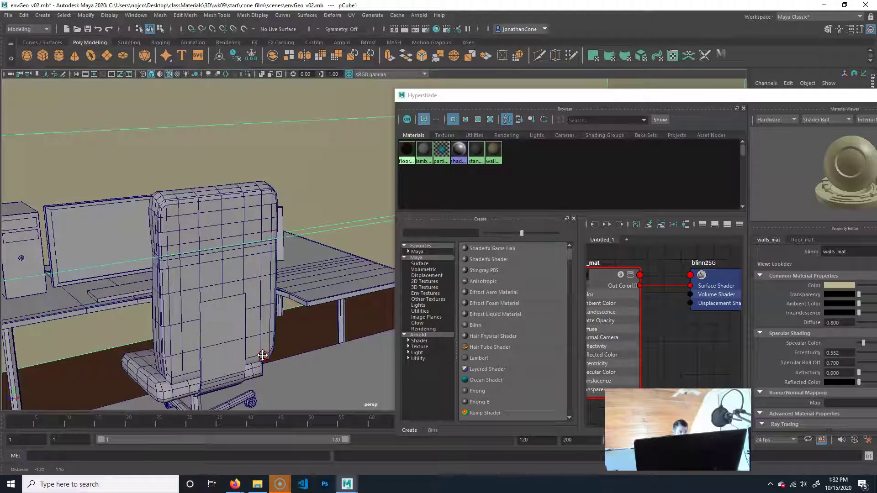
pyautogui.scroll(-10, 274, 329)
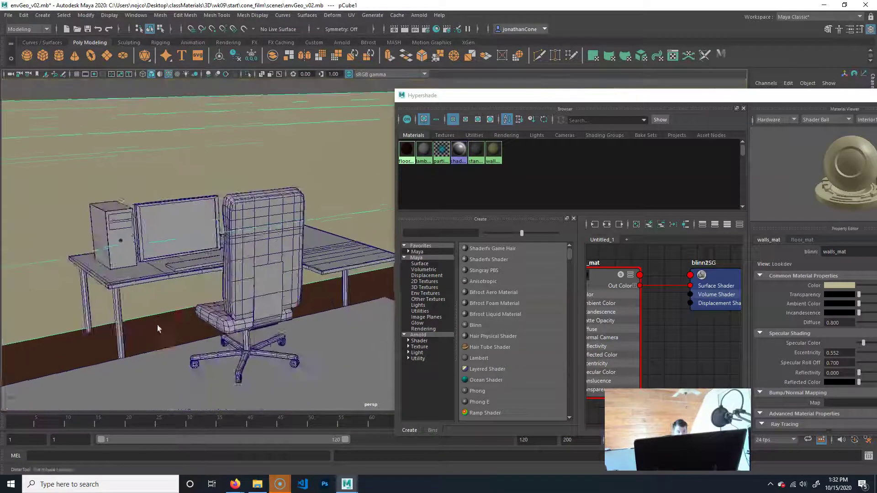
pyautogui.keyDown('alt'); pyautogui.moveTo(254, 333); pyautogui.dragTo(288, 173); pyautogui.keyUp('alt')
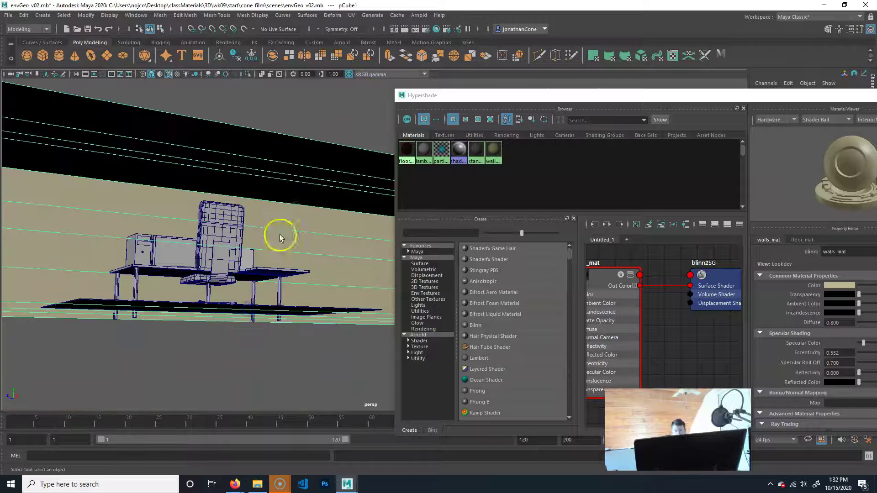
pyautogui.keyDown('alt'); pyautogui.moveTo(282, 234); pyautogui.dragTo(251, 249); pyautogui.keyUp('alt')
# Set the roomWalls display layer to Reference so that the room walls cannot be selected
pyautogui.moveTo(640, 96); pyautogui.dragTo(422, 82)
pyautogui.click(780, 349)
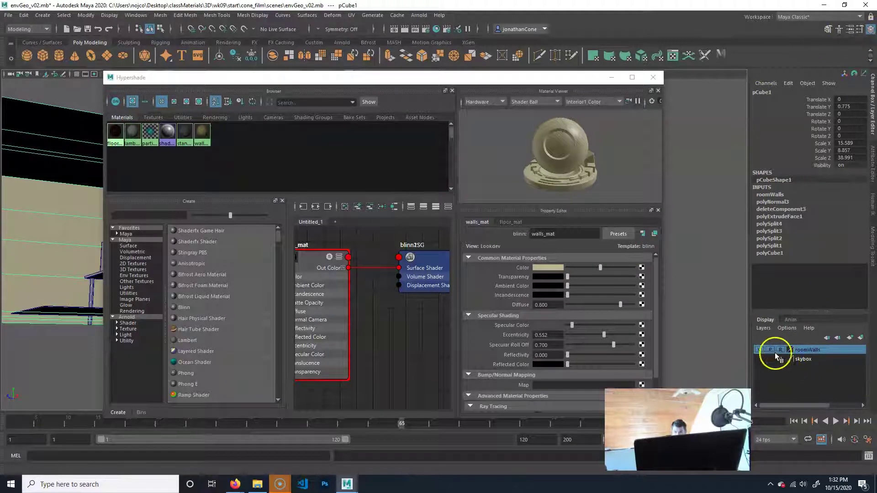
pyautogui.keyDown('alt'); pyautogui.moveTo(53, 224); pyautogui.dragTo(55, 258); pyautogui.keyUp('alt')
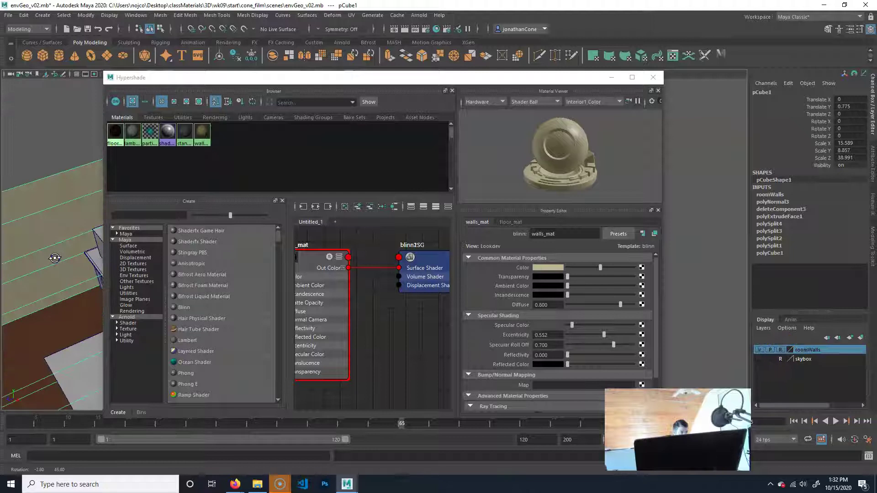
pyautogui.moveTo(341, 76); pyautogui.dragTo(568, 74)
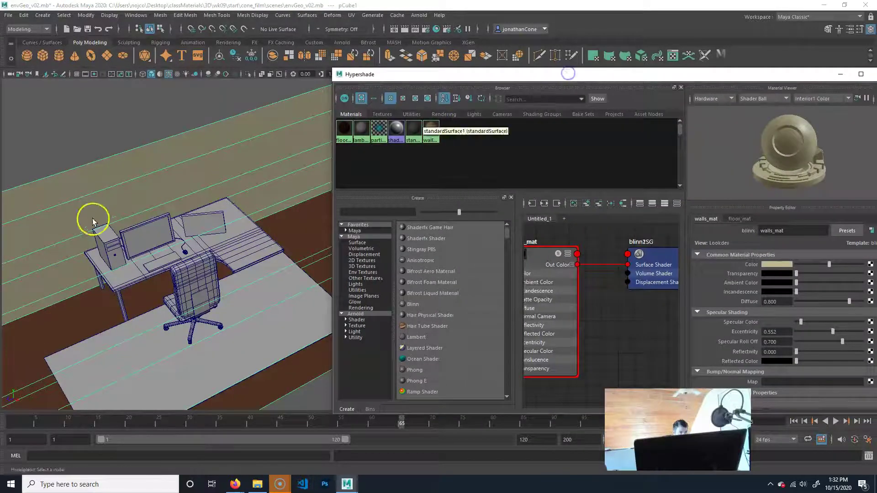
# Select the rug under the chair and examine the desk, chair and computer up close
pyautogui.keyDown('alt'); pyautogui.moveTo(160, 229); pyautogui.dragTo(229, 366); pyautogui.keyUp('alt')
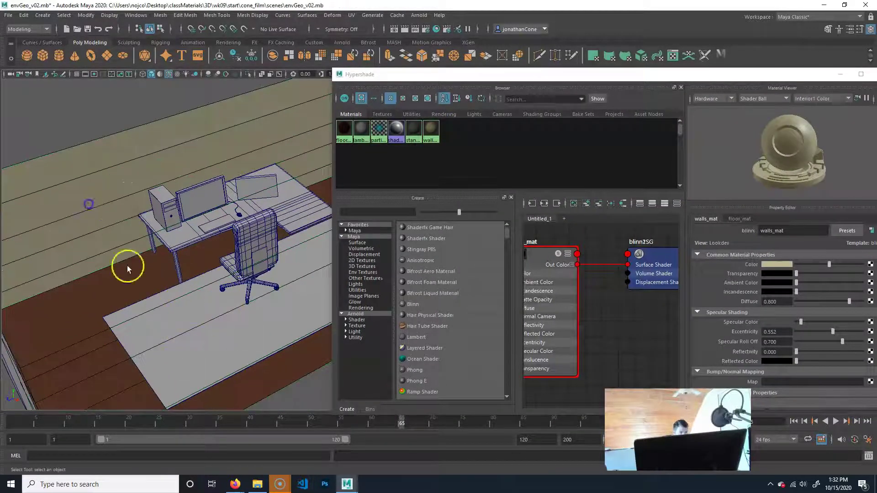
pyautogui.keyDown('alt'); pyautogui.moveTo(165, 293); pyautogui.dragTo(172, 303); pyautogui.keyUp('alt')
pyautogui.click(196, 333)
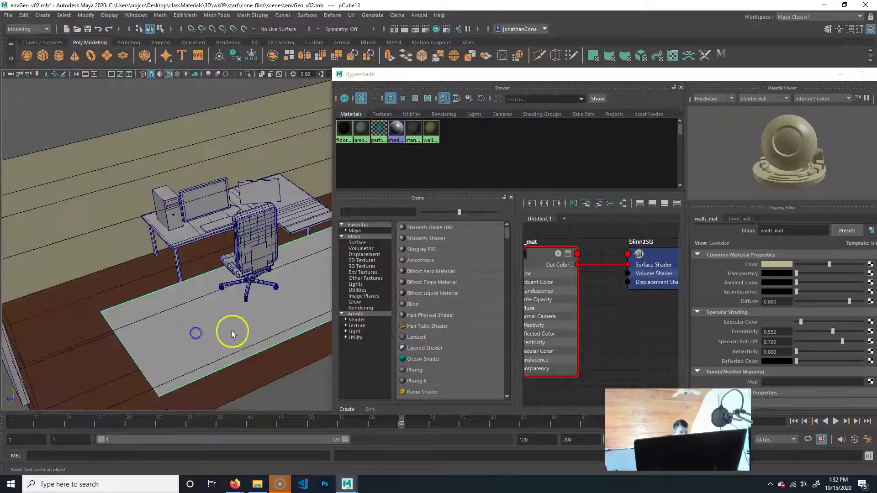
pyautogui.keyDown('alt'); pyautogui.moveTo(69, 311); pyautogui.dragTo(133, 285, button='middle'); pyautogui.keyUp('alt')
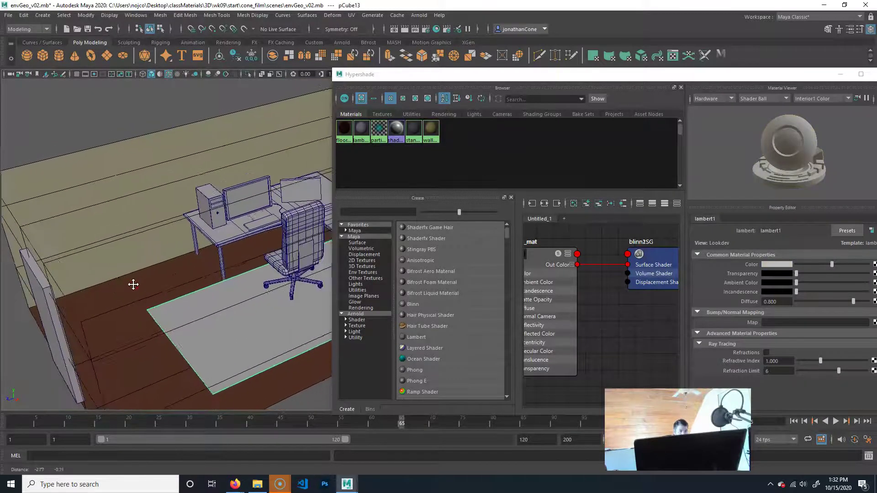
pyautogui.keyDown('alt'); pyautogui.moveTo(135, 287); pyautogui.dragTo(336, 309, button='right'); pyautogui.keyUp('alt')
pyautogui.keyDown('alt'); pyautogui.moveTo(192, 314); pyautogui.dragTo(167, 323, button='middle'); pyautogui.keyUp('alt')
pyautogui.keyDown('alt'); pyautogui.moveTo(167, 323); pyautogui.dragTo(102, 339); pyautogui.keyUp('alt')
pyautogui.keyDown('alt'); pyautogui.moveTo(102, 339); pyautogui.dragTo(225, 327, button='right'); pyautogui.keyUp('alt')
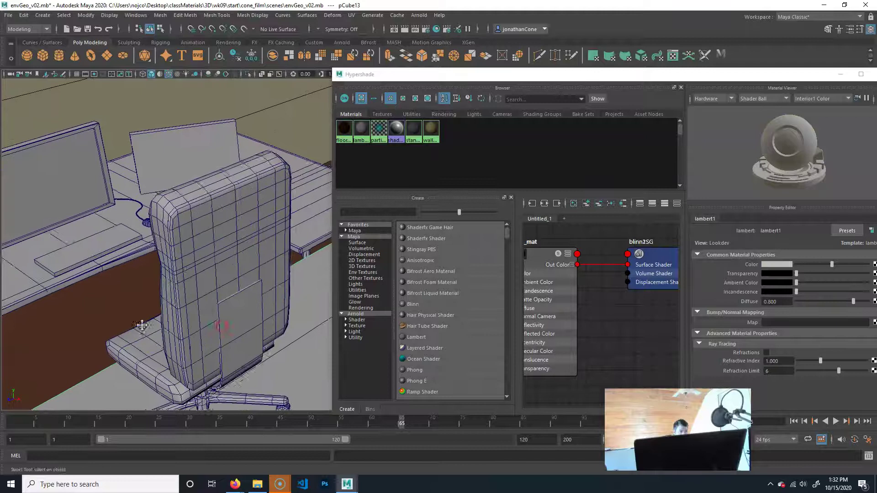
pyautogui.keyDown('alt'); pyautogui.moveTo(143, 323); pyautogui.dragTo(273, 296, button='middle'); pyautogui.keyUp('alt')
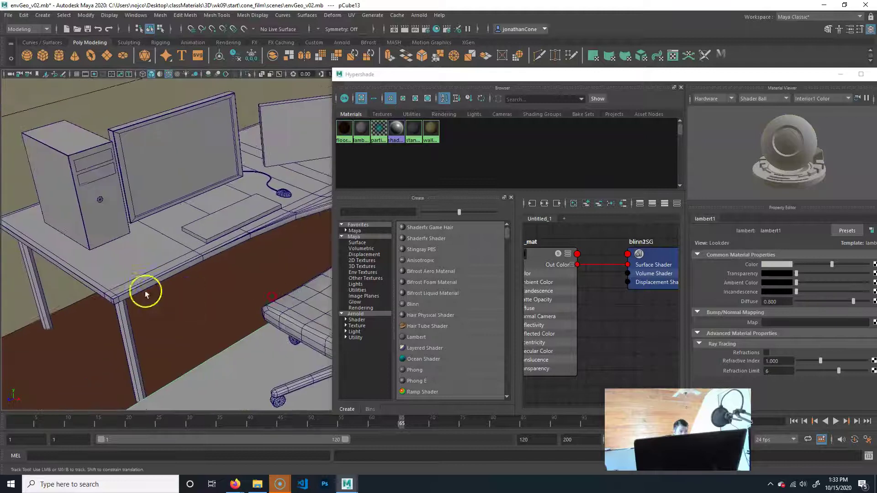
pyautogui.keyDown('alt'); pyautogui.moveTo(145, 295); pyautogui.dragTo(178, 292); pyautogui.keyUp('alt')
pyautogui.keyDown('alt'); pyautogui.moveTo(153, 303); pyautogui.dragTo(254, 323, button='right'); pyautogui.keyUp('alt')
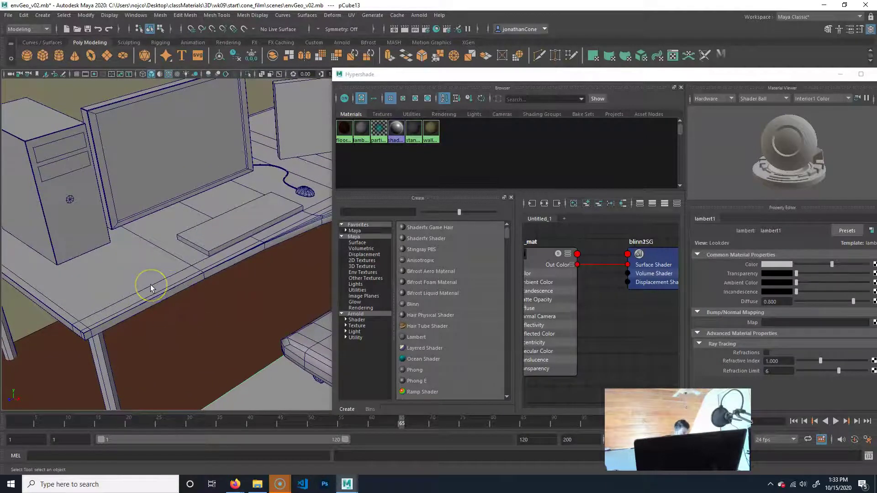
pyautogui.click(150, 286)
# Create a new Blinn material and name it desk_mat
pyautogui.click(421, 303)
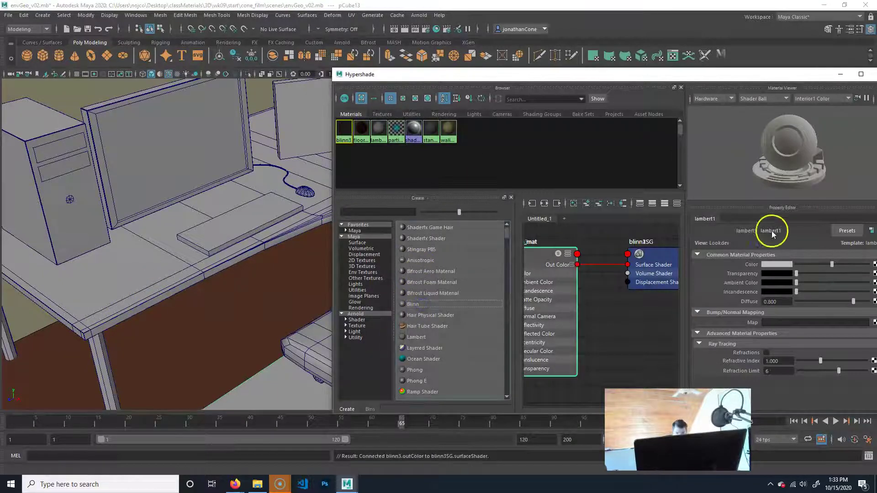
pyautogui.doubleClick(772, 230)
pyautogui.write('d')
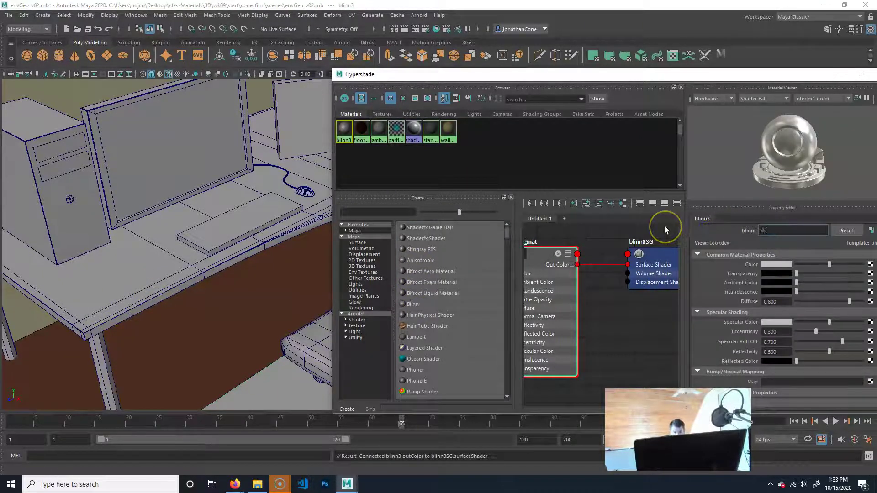
pyautogui.write('esk_mat')
pyautogui.press('Return')
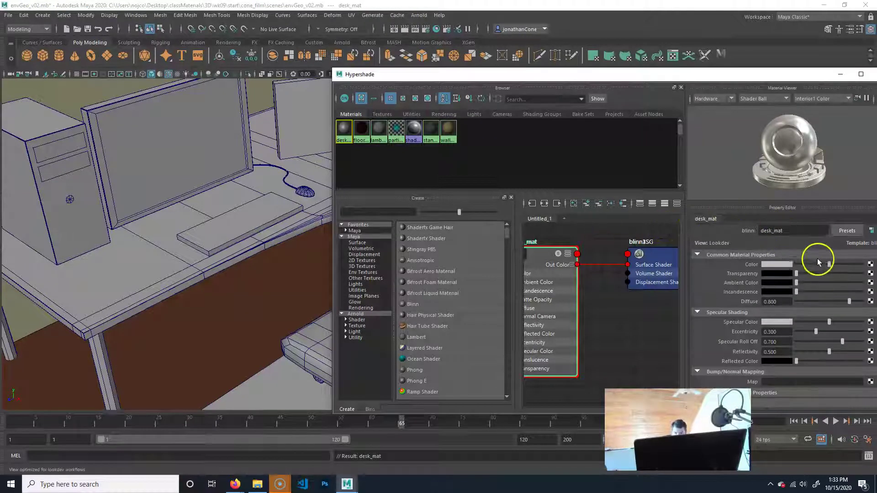
# Give desk_mat a near-black color, a diffuse of 0.385, a black specular color and a reflectivity of 0
pyautogui.moveTo(824, 265); pyautogui.dragTo(799, 266)
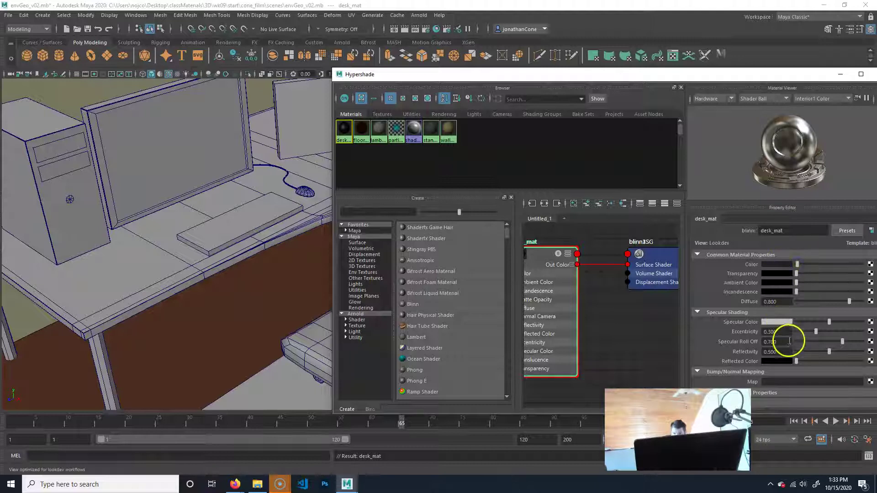
pyautogui.moveTo(849, 302); pyautogui.dragTo(837, 307)
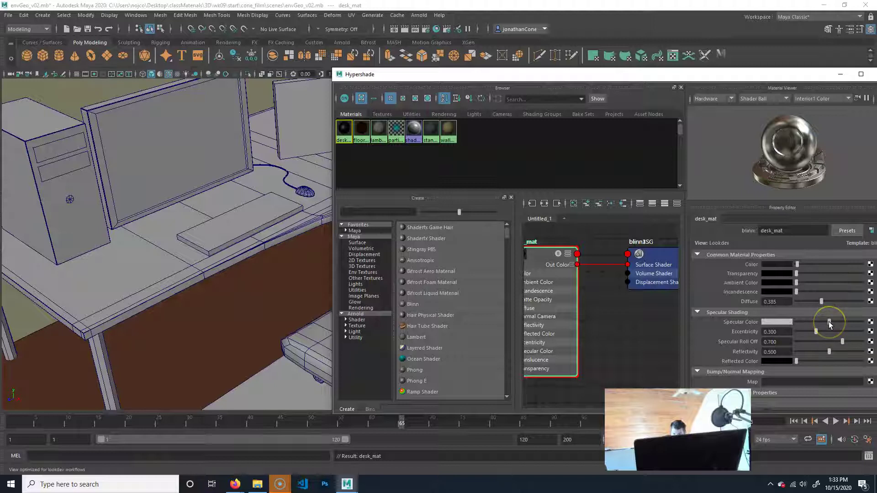
pyautogui.moveTo(830, 323); pyautogui.dragTo(796, 324)
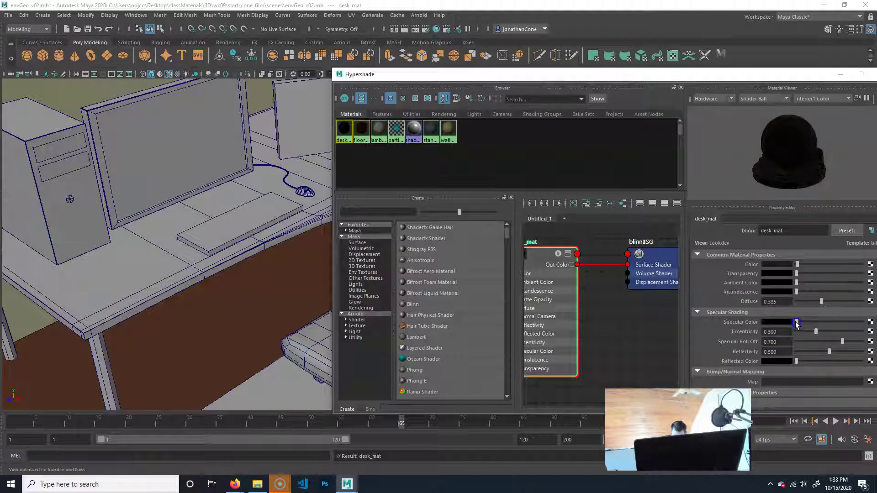
pyautogui.scroll(-2, 812, 347)
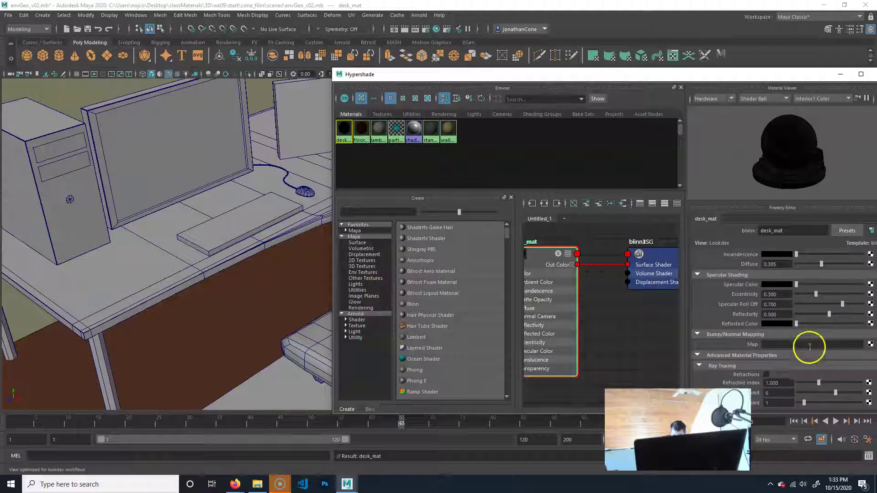
pyautogui.moveTo(830, 314); pyautogui.dragTo(782, 315)
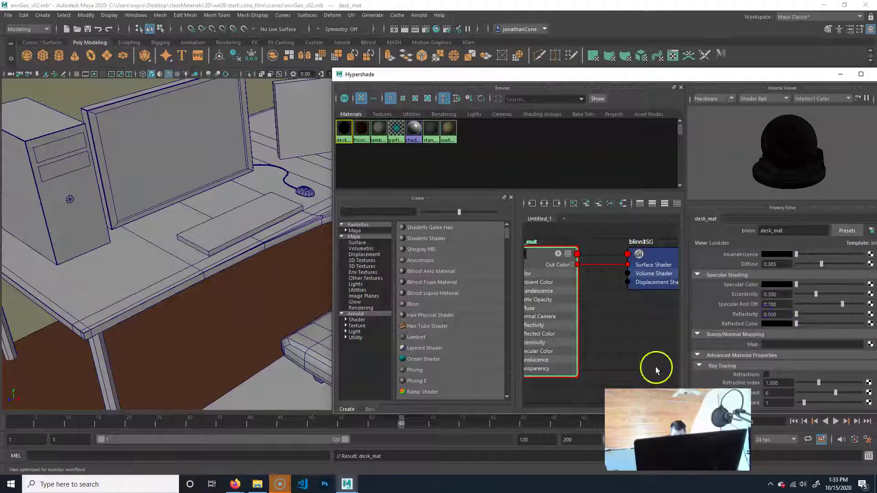
# Select the desktop surface and assign desk_mat to it
pyautogui.moveTo(339, 134); pyautogui.dragTo(188, 277, button='middle')
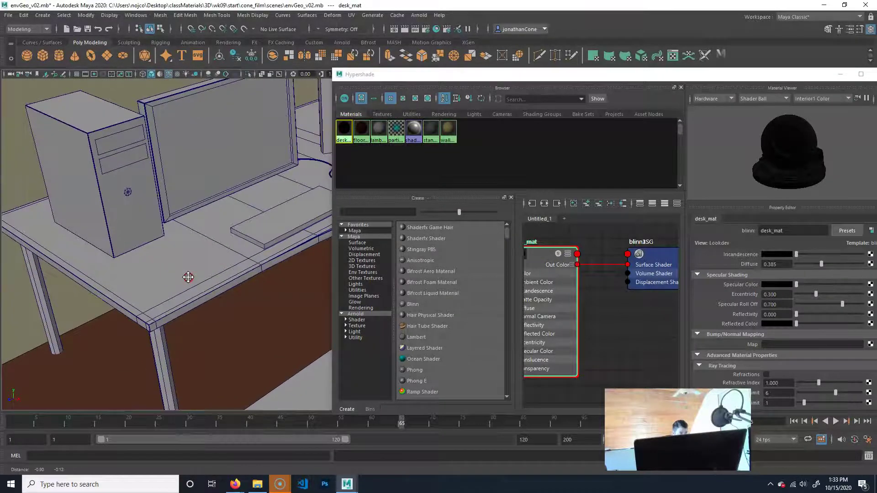
pyautogui.keyDown('alt'); pyautogui.moveTo(249, 289); pyautogui.dragTo(427, 294, button='right'); pyautogui.keyUp('alt')
pyautogui.click(151, 286)
pyautogui.moveTo(342, 126); pyautogui.dragTo(342, 100, button='right')
# Bring the desk legs into view, create another Blinn material and name it deskLegs_mat
pyautogui.keyDown('alt'); pyautogui.moveTo(249, 280); pyautogui.dragTo(239, 312); pyautogui.keyUp('alt')
pyautogui.keyDown('alt'); pyautogui.moveTo(239, 312); pyautogui.dragTo(32, 302, button='middle'); pyautogui.keyUp('alt')
pyautogui.keyDown('alt'); pyautogui.moveTo(78, 300); pyautogui.dragTo(90, 298); pyautogui.keyUp('alt')
pyautogui.keyDown('alt'); pyautogui.moveTo(90, 297); pyautogui.dragTo(201, 294, button='middle'); pyautogui.keyUp('alt')
pyautogui.keyDown('alt'); pyautogui.moveTo(137, 283); pyautogui.dragTo(165, 286); pyautogui.keyUp('alt')
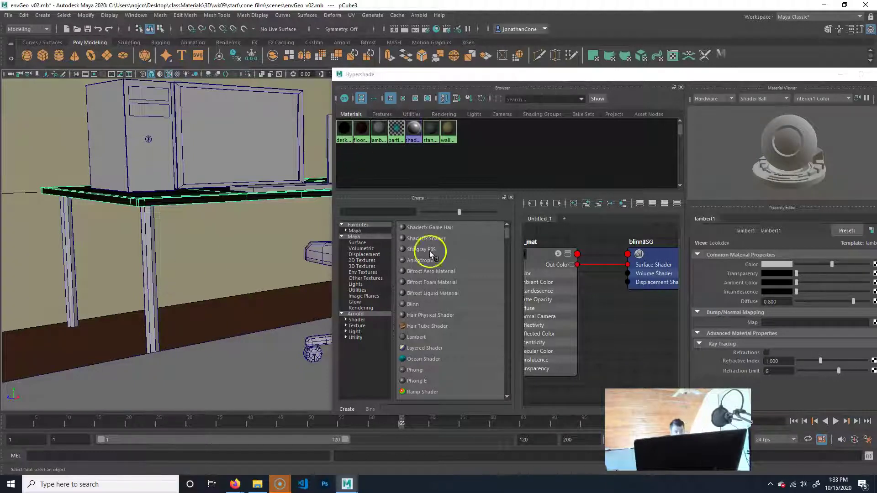
pyautogui.click(434, 303)
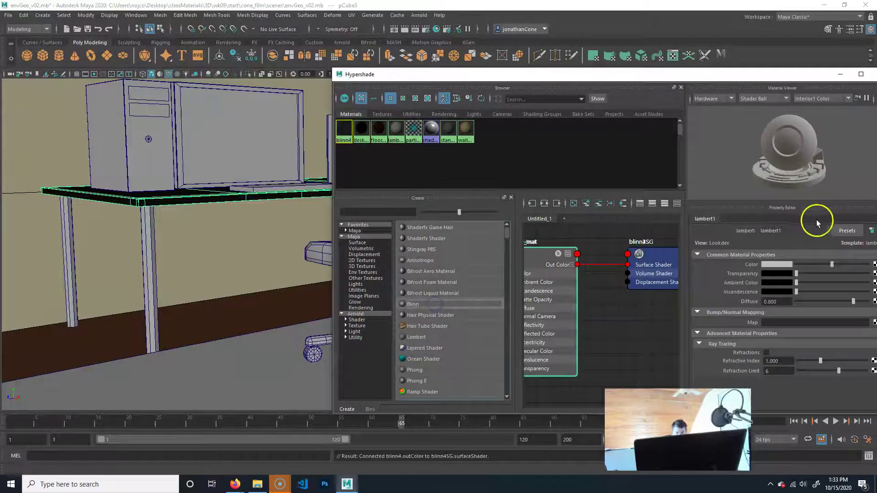
pyautogui.doubleClick(775, 230)
pyautogui.write('desk')
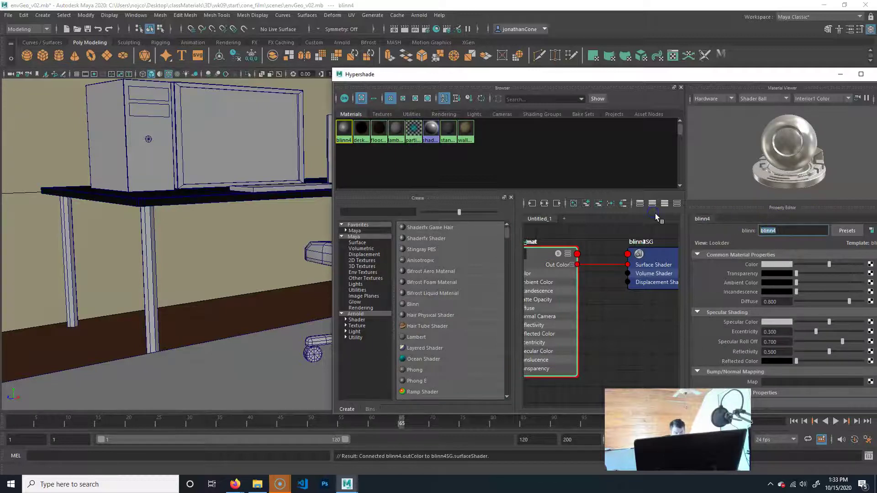
pyautogui.write('Legs_mat')
pyautogui.press('Return')
# Give deskLegs_mat a darker gray color, an eccentricity of 0.168 and a reflectivity of 0.063
pyautogui.moveTo(829, 264); pyautogui.dragTo(808, 265)
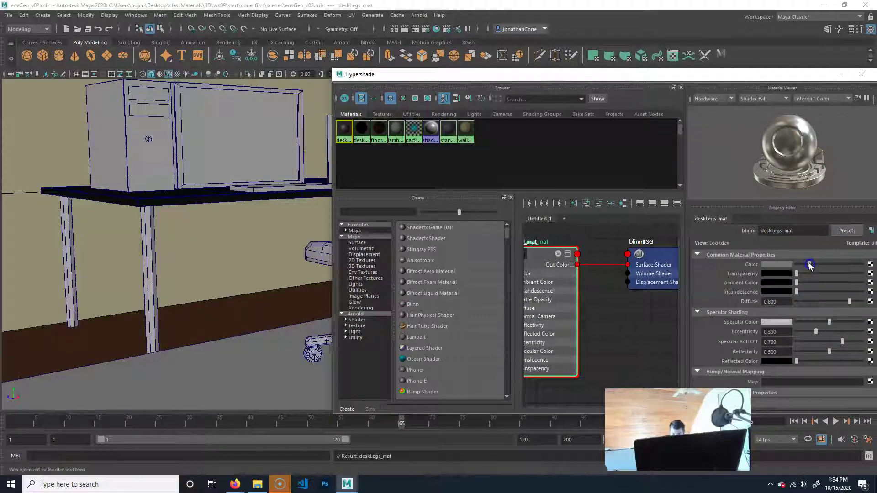
pyautogui.click(825, 324)
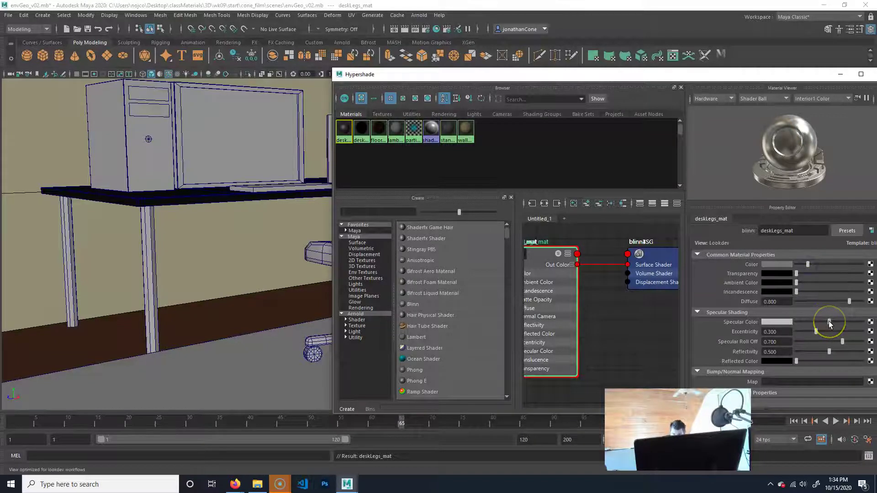
pyautogui.moveTo(826, 324); pyautogui.dragTo(830, 325)
pyautogui.click(815, 331)
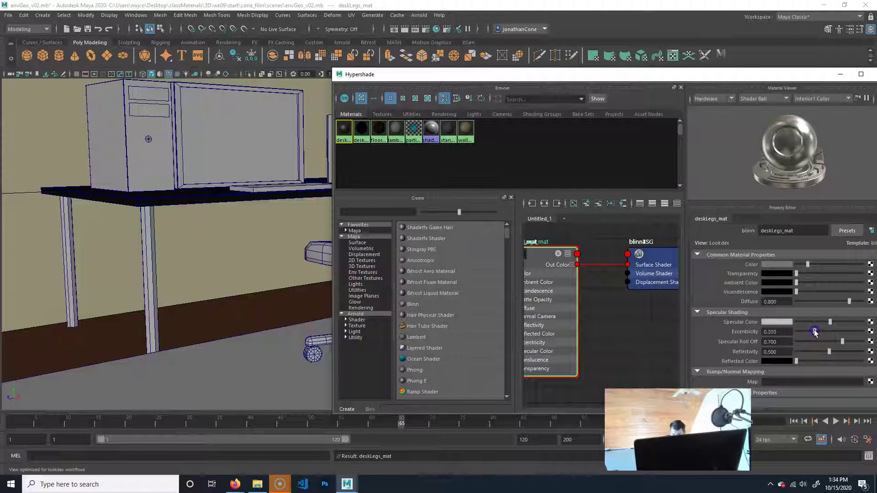
pyautogui.moveTo(807, 333); pyautogui.dragTo(795, 350)
pyautogui.click(796, 351)
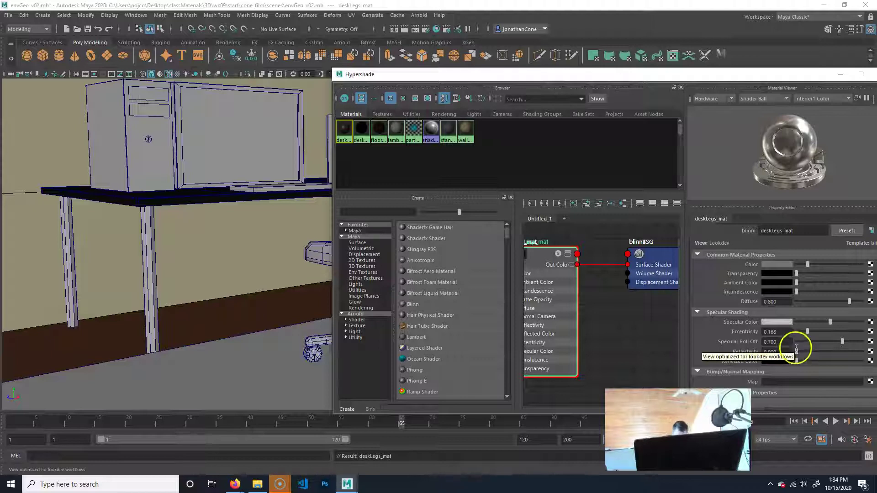
pyautogui.click(797, 353)
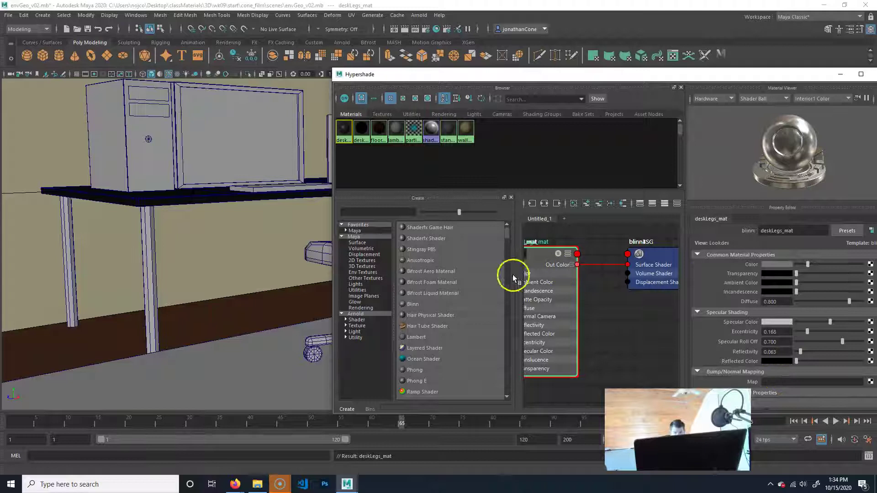
# Select all four desk legs together and assign deskLegs_mat to them
pyautogui.click(149, 280)
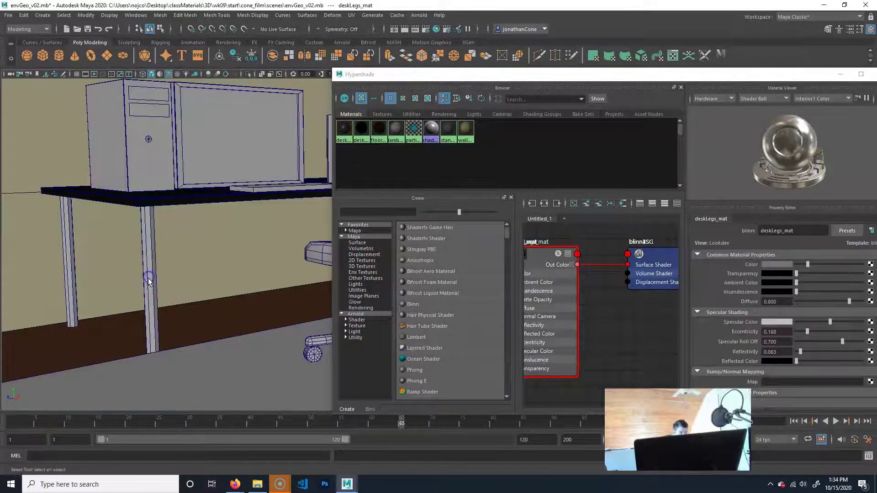
pyautogui.keyDown('alt'); pyautogui.moveTo(199, 240); pyautogui.dragTo(177, 251, button='middle'); pyautogui.keyUp('alt')
pyautogui.keyDown('alt'); pyautogui.moveTo(177, 251); pyautogui.dragTo(126, 262, button='right'); pyautogui.keyUp('alt')
pyautogui.click(87, 273)
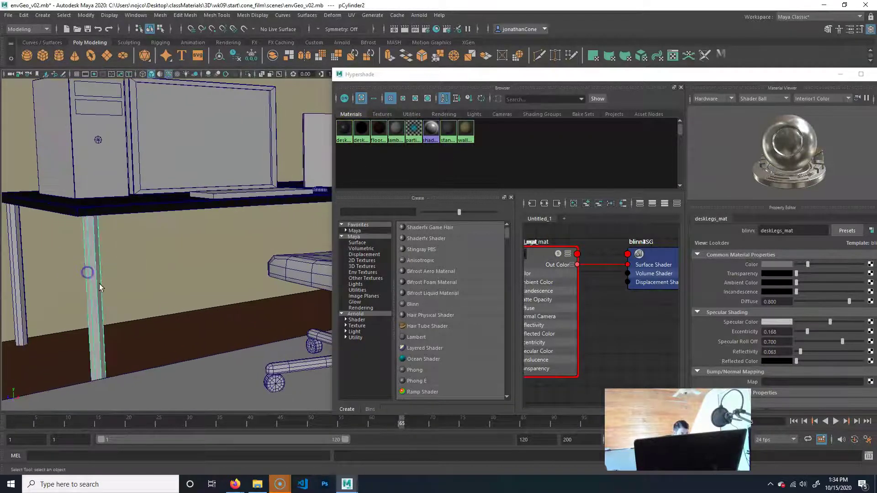
pyautogui.click(17, 252)
pyautogui.keyDown('alt'); pyautogui.moveTo(155, 276); pyautogui.dragTo(0, 281, button='middle'); pyautogui.keyUp('alt')
pyautogui.keyDown('shift'); pyautogui.click(153, 250); pyautogui.keyUp('shift')
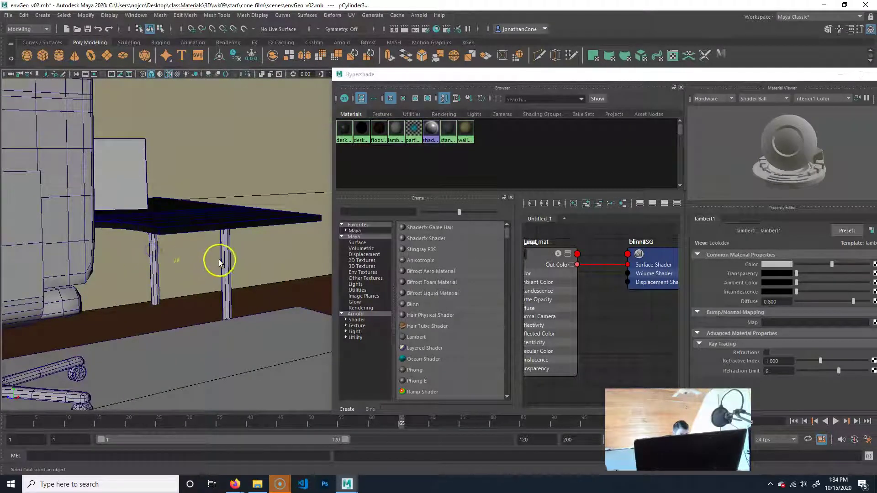
pyautogui.keyDown('shift'); pyautogui.click(152, 256); pyautogui.keyUp('shift')
pyautogui.keyDown('shift'); pyautogui.click(226, 259); pyautogui.keyUp('shift')
pyautogui.keyDown('shift'); pyautogui.click(226, 269); pyautogui.keyUp('shift')
pyautogui.keyDown('alt'); pyautogui.moveTo(266, 282); pyautogui.dragTo(134, 307, button='right'); pyautogui.keyUp('alt')
pyautogui.scroll(-8, 155, 304)
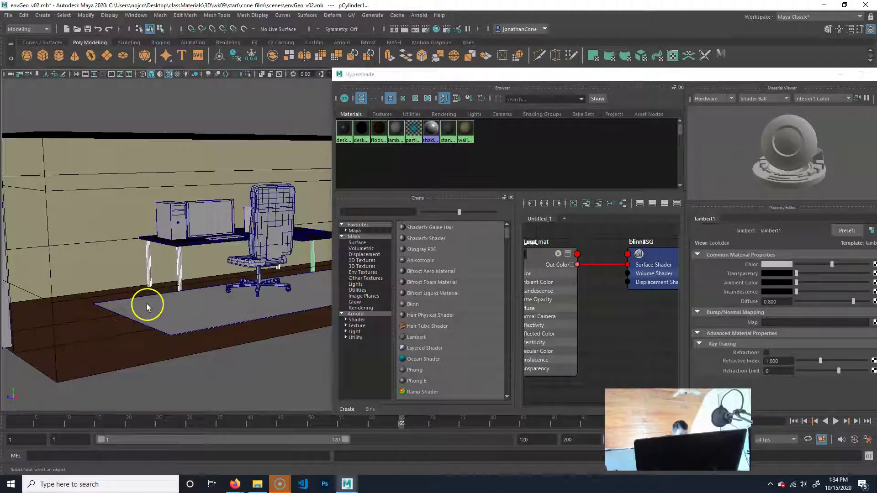
pyautogui.press('4')
pyautogui.keyDown('alt'); pyautogui.moveTo(254, 316); pyautogui.dragTo(236, 324, button='middle'); pyautogui.keyUp('alt')
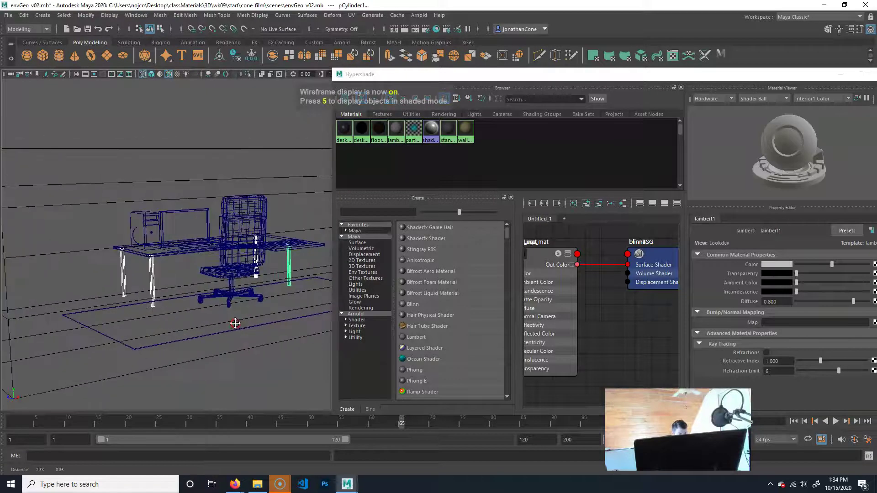
pyautogui.press('6')
pyautogui.scroll(6, 242, 310)
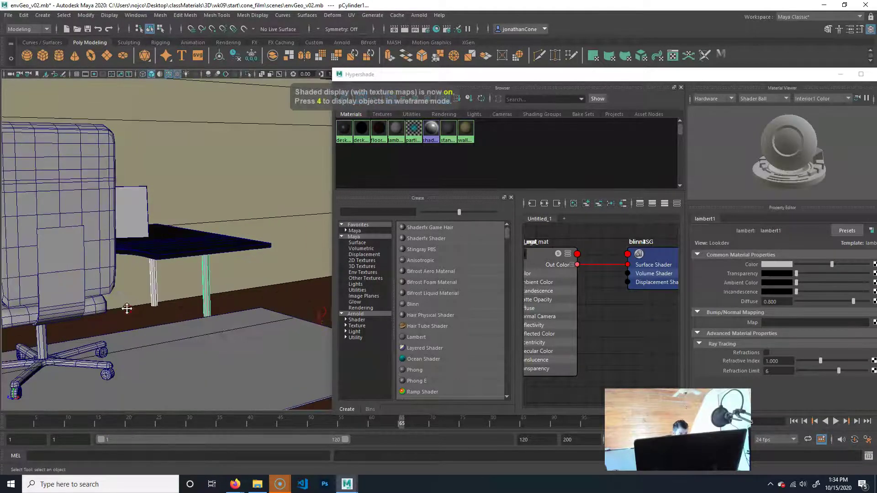
pyautogui.keyDown('alt'); pyautogui.moveTo(248, 299); pyautogui.dragTo(270, 295, button='middle'); pyautogui.keyUp('alt')
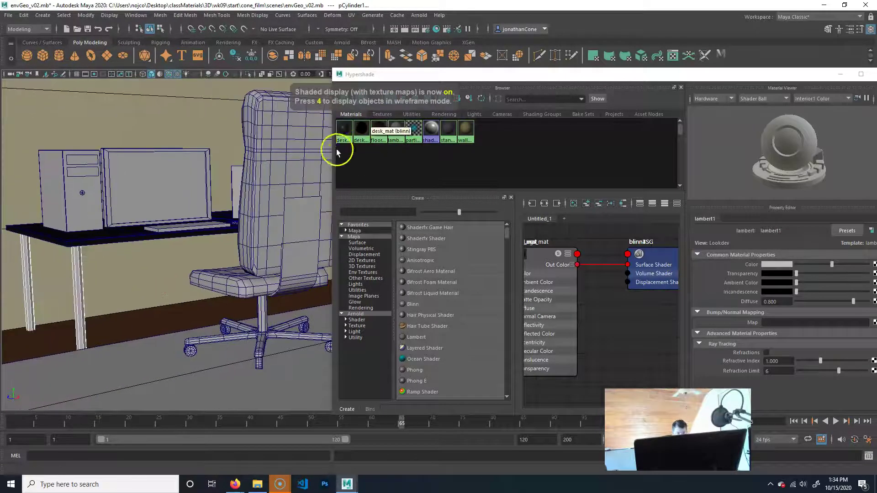
pyautogui.moveTo(345, 135); pyautogui.dragTo(345, 113, button='right')
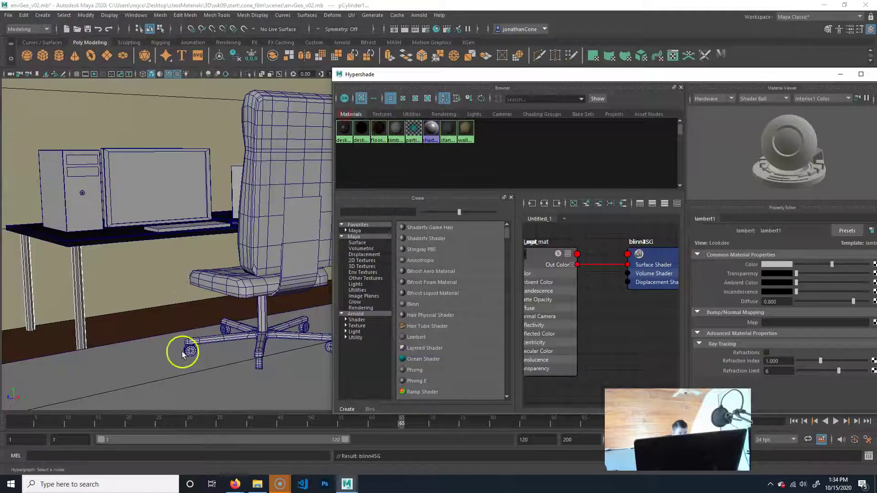
pyautogui.click(147, 331)
# Create a new Blinn material for the computer equipment and name it compBlackPlas_mat
pyautogui.keyDown('alt'); pyautogui.moveTo(139, 317); pyautogui.dragTo(213, 309, button='middle'); pyautogui.keyUp('alt')
pyautogui.keyDown('alt'); pyautogui.moveTo(99, 246); pyautogui.dragTo(143, 254); pyautogui.keyUp('alt')
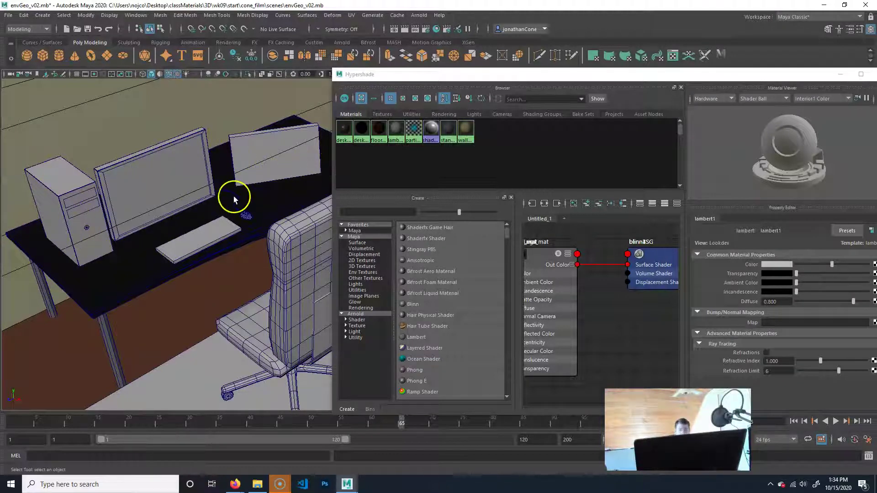
pyautogui.click(413, 304)
pyautogui.doubleClick(786, 230)
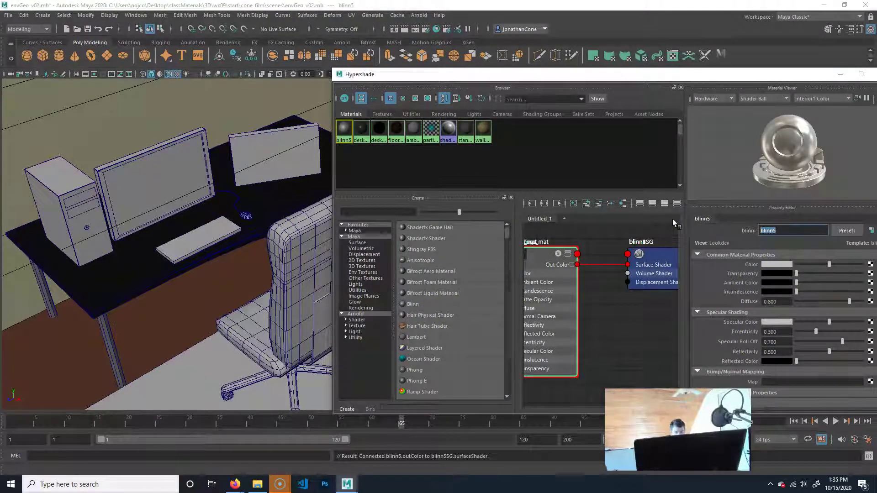
pyautogui.write('compBlackPlas_mat')
pyautogui.press('Return')
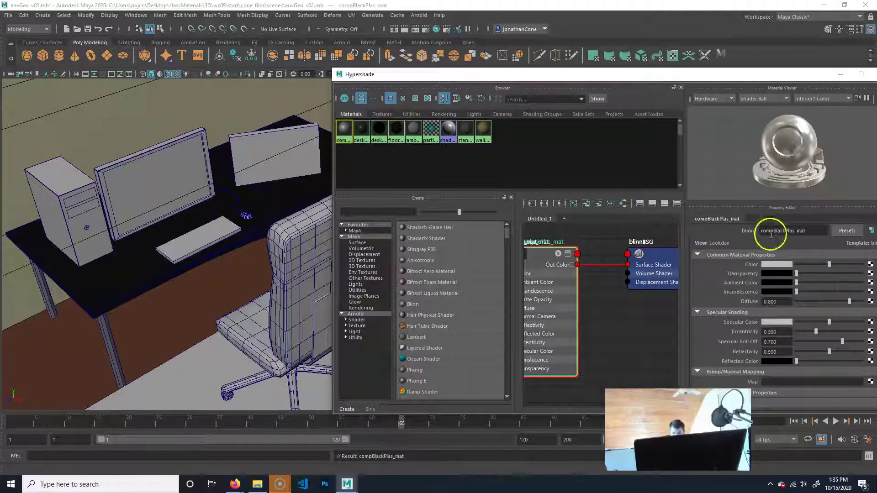
# Give compBlackPlas_mat a near-black color, a slightly brighter specular color and an eccentricity of 0.559
pyautogui.moveTo(819, 264); pyautogui.dragTo(797, 265)
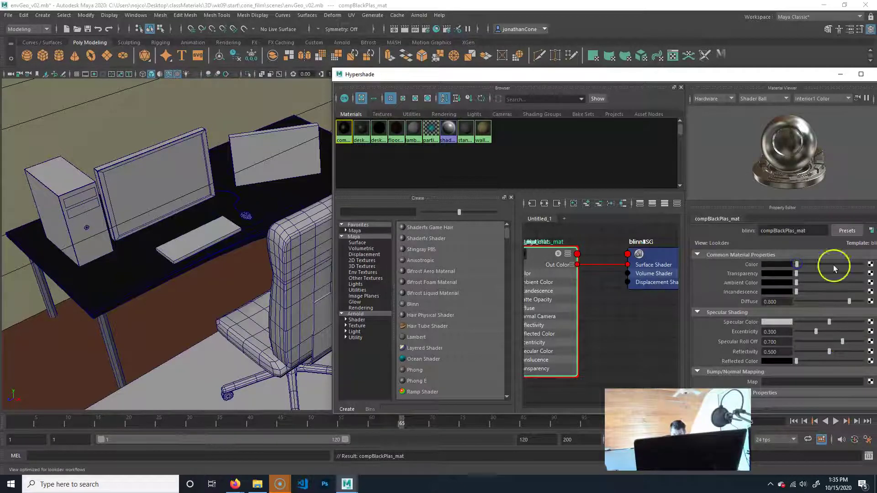
pyautogui.moveTo(816, 74); pyautogui.dragTo(728, 50)
pyautogui.moveTo(744, 300)
pyautogui.mouseDown()
pyautogui.moveTo(737, 308)
pyautogui.moveTo(744, 308)
pyautogui.mouseUp()
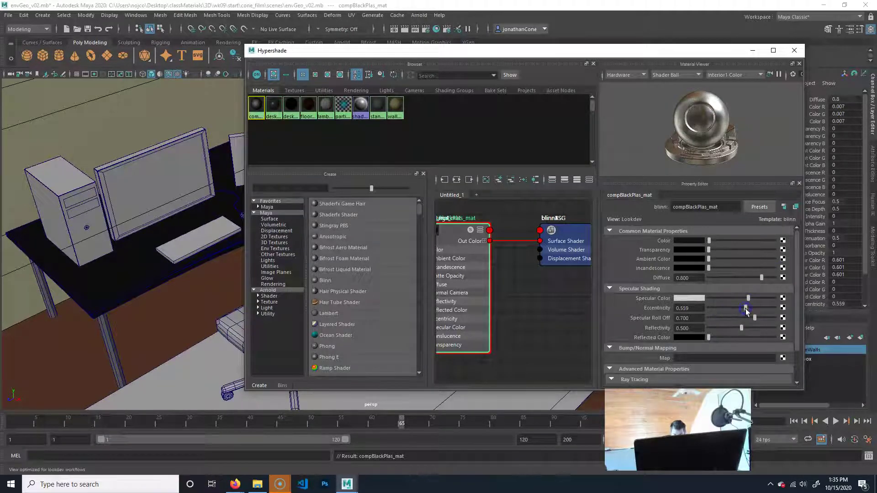
pyautogui.scroll(-2, 745, 308)
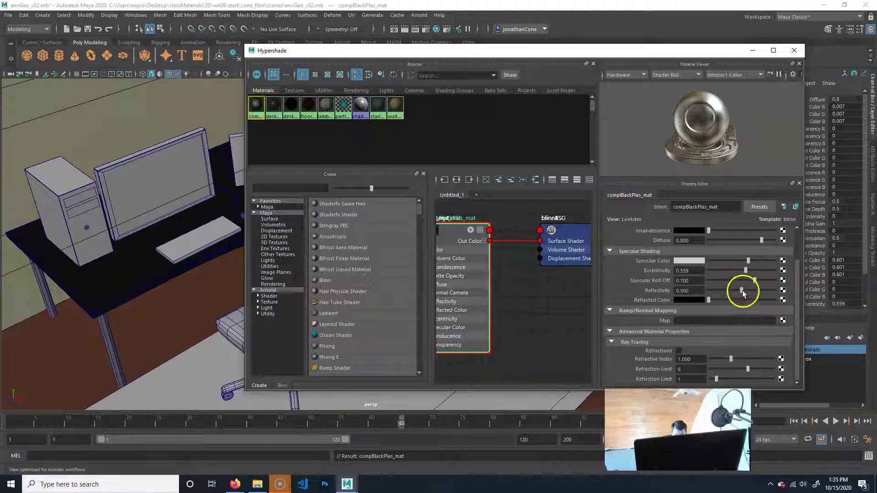
# Select the computer tower and the main monitor on the desk
pyautogui.keyDown('alt'); pyautogui.moveTo(147, 231); pyautogui.dragTo(191, 269, button='middle'); pyautogui.keyUp('alt')
pyautogui.keyDown('alt'); pyautogui.moveTo(102, 268); pyautogui.dragTo(109, 266, button='right'); pyautogui.keyUp('alt')
pyautogui.moveTo(83, 218); pyautogui.dragTo(136, 288)
pyautogui.keyDown('alt'); pyautogui.moveTo(192, 314); pyautogui.dragTo(110, 253, button='middle'); pyautogui.keyUp('alt')
pyautogui.keyDown('alt'); pyautogui.moveTo(84, 327); pyautogui.dragTo(139, 288, button='middle'); pyautogui.keyUp('alt')
pyautogui.moveTo(145, 349); pyautogui.dragTo(159, 300)
pyautogui.keyDown('alt'); pyautogui.moveTo(100, 312); pyautogui.dragTo(186, 311, button='right'); pyautogui.keyUp('alt')
pyautogui.keyDown('alt'); pyautogui.moveTo(149, 268); pyautogui.dragTo(156, 283, button='middle'); pyautogui.keyUp('alt')
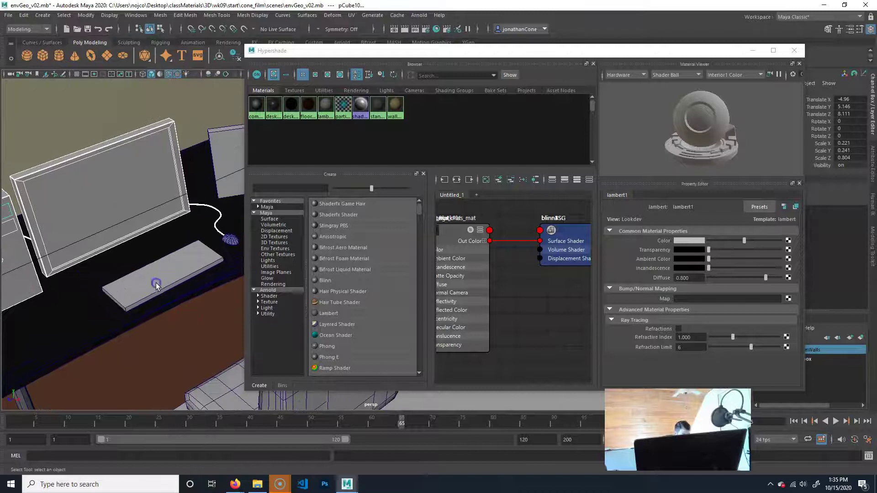
# Add the keyboard, the mouse and the mouse cord to the selection
pyautogui.keyDown('alt'); pyautogui.moveTo(58, 291); pyautogui.dragTo(136, 284, button='right'); pyautogui.keyUp('alt')
pyautogui.keyDown('alt'); pyautogui.moveTo(78, 291); pyautogui.dragTo(173, 269, button='middle'); pyautogui.keyUp('alt')
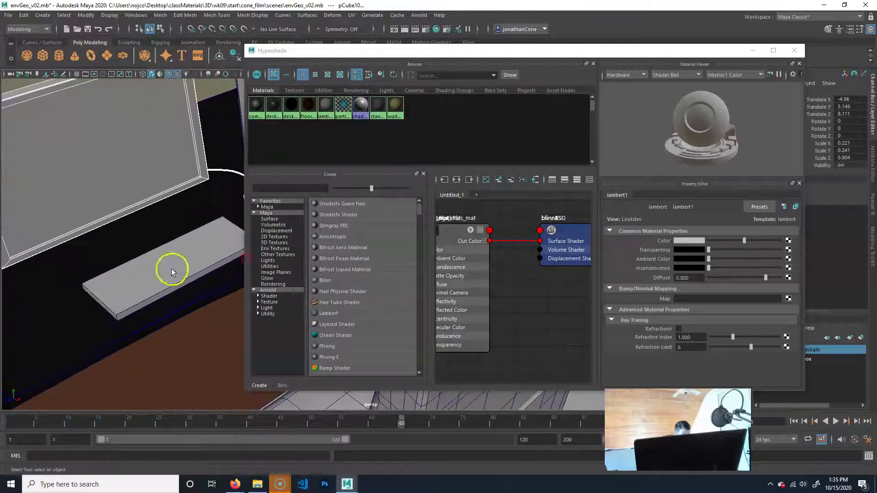
pyautogui.keyDown('shift'); pyautogui.click(172, 269); pyautogui.keyUp('shift')
pyautogui.keyDown('alt'); pyautogui.moveTo(202, 239); pyautogui.dragTo(63, 283, button='middle'); pyautogui.keyUp('alt')
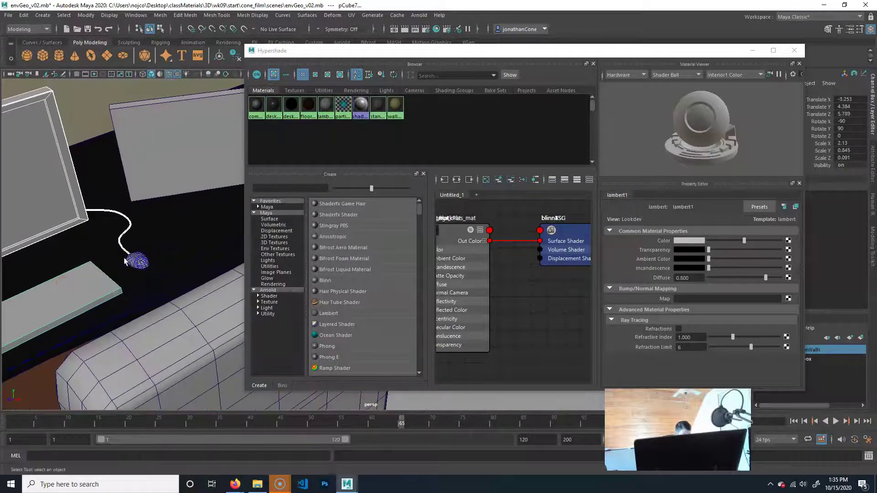
pyautogui.keyDown('alt'); pyautogui.moveTo(64, 272); pyautogui.dragTo(112, 254, button='right'); pyautogui.keyUp('alt')
pyautogui.keyDown('alt'); pyautogui.moveTo(111, 255); pyautogui.dragTo(254, 257, button='middle'); pyautogui.keyUp('alt')
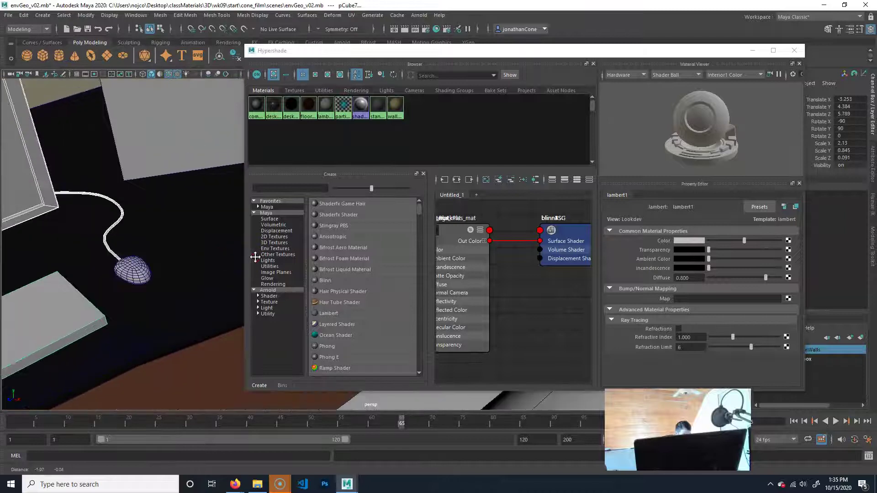
pyautogui.keyDown('shift'); pyautogui.click(125, 267); pyautogui.keyUp('shift')
pyautogui.keyDown('shift'); pyautogui.click(111, 252); pyautogui.keyUp('shift')
pyautogui.keyDown('shift'); pyautogui.click(110, 252); pyautogui.keyUp('shift')
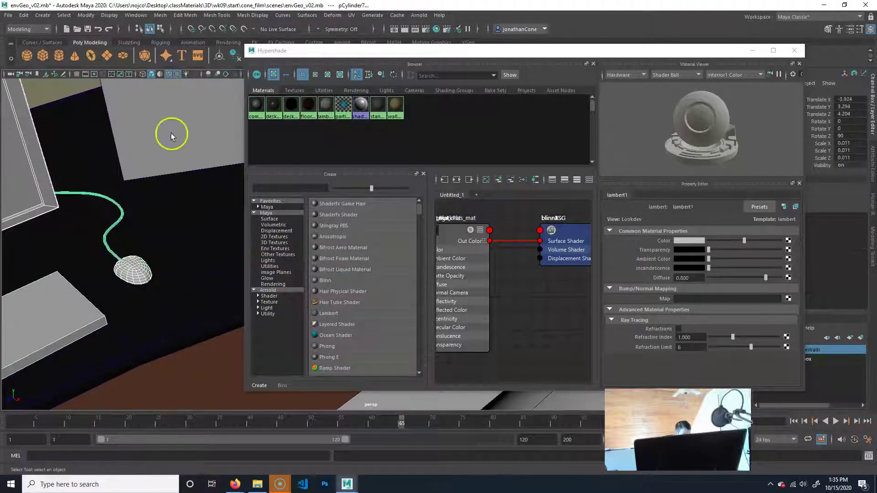
# Add the second monitor to the selection and assign compBlackPlas_mat to all the selected computer parts
pyautogui.keyDown('shift'); pyautogui.click(172, 133); pyautogui.keyUp('shift')
pyautogui.keyDown('alt'); pyautogui.moveTo(156, 253); pyautogui.dragTo(125, 254, button='right'); pyautogui.keyUp('alt')
pyautogui.keyDown('alt'); pyautogui.moveTo(197, 254); pyautogui.dragTo(40, 300, button='middle'); pyautogui.keyUp('alt')
pyautogui.keyDown('alt'); pyautogui.moveTo(186, 293); pyautogui.dragTo(22, 297, button='right'); pyautogui.keyUp('alt')
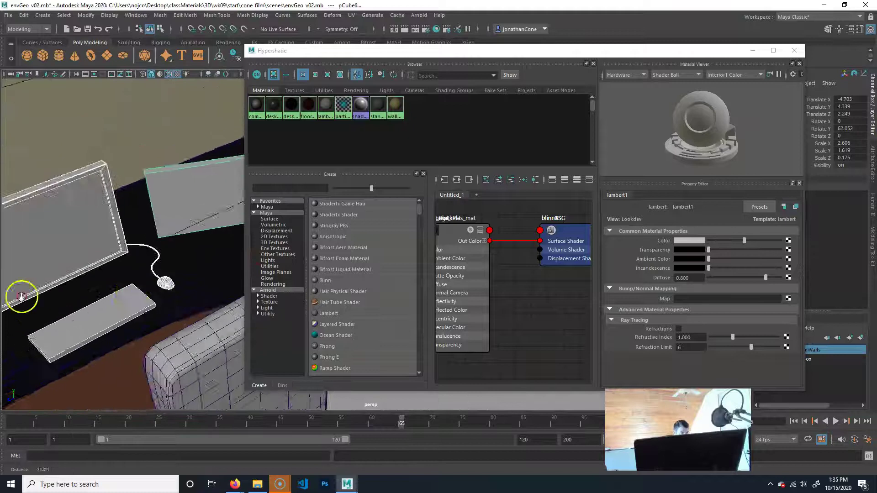
pyautogui.keyDown('alt'); pyautogui.moveTo(21, 298); pyautogui.dragTo(143, 249, button='middle'); pyautogui.keyUp('alt')
pyautogui.keyDown('alt'); pyautogui.moveTo(143, 249); pyautogui.dragTo(118, 267, button='right'); pyautogui.keyUp('alt')
pyautogui.keyDown('alt'); pyautogui.moveTo(182, 274); pyautogui.dragTo(77, 290, button='middle'); pyautogui.keyUp('alt')
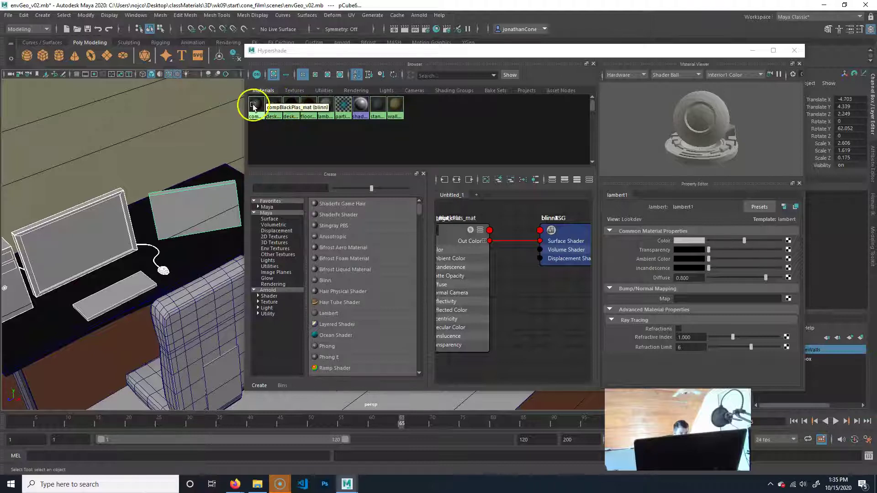
pyautogui.moveTo(259, 104); pyautogui.dragTo(258, 81, button='right')
# Examine the black plastic material on the computer parts from several angles and clear the selection for a closer look at the monitor
pyautogui.keyDown('alt'); pyautogui.moveTo(69, 288); pyautogui.dragTo(123, 289); pyautogui.keyUp('alt')
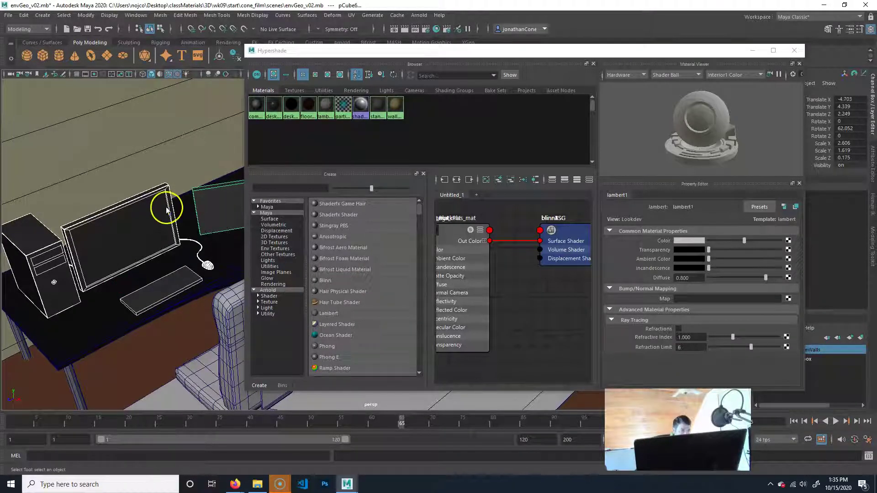
pyautogui.keyDown('alt'); pyautogui.moveTo(190, 259); pyautogui.dragTo(35, 231); pyautogui.keyUp('alt')
pyautogui.keyDown('alt'); pyautogui.moveTo(165, 247); pyautogui.dragTo(102, 257, button='right'); pyautogui.keyUp('alt')
pyautogui.keyDown('alt'); pyautogui.moveTo(102, 256); pyautogui.dragTo(125, 251); pyautogui.keyUp('alt')
pyautogui.keyDown('alt'); pyautogui.moveTo(125, 251); pyautogui.dragTo(198, 201, button='middle'); pyautogui.keyUp('alt')
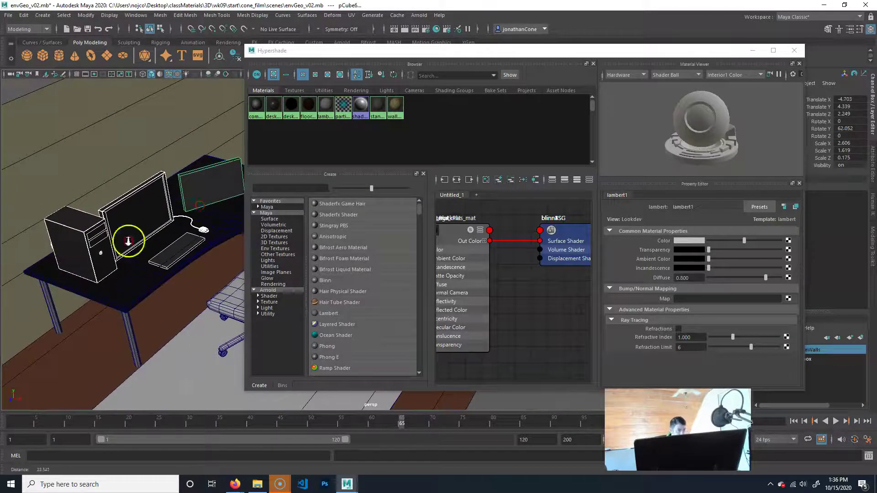
pyautogui.keyDown('alt'); pyautogui.moveTo(127, 243); pyautogui.dragTo(153, 250, button='right'); pyautogui.keyUp('alt')
pyautogui.keyDown('alt'); pyautogui.moveTo(153, 250); pyautogui.dragTo(292, 250, button='middle'); pyautogui.keyUp('alt')
pyautogui.keyDown('alt'); pyautogui.moveTo(71, 246); pyautogui.dragTo(122, 229, button='right'); pyautogui.keyUp('alt')
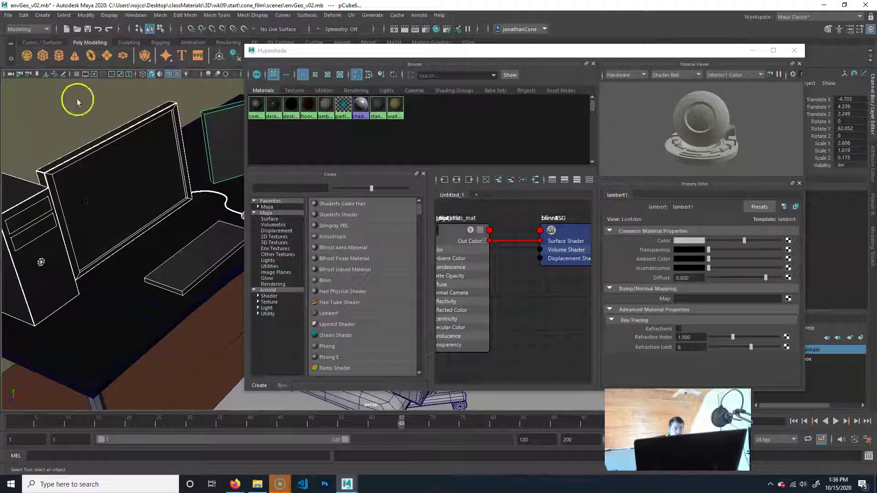
pyautogui.click(74, 121)
pyautogui.keyDown('alt'); pyautogui.moveTo(104, 173); pyautogui.dragTo(130, 192); pyautogui.keyUp('alt')
pyautogui.keyDown('alt'); pyautogui.moveTo(132, 201); pyautogui.dragTo(182, 229, button='right'); pyautogui.keyUp('alt')
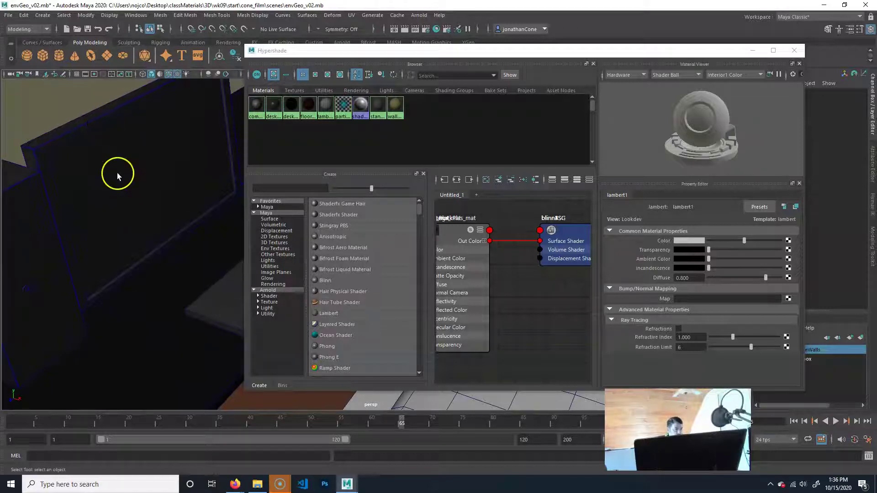
pyautogui.keyDown('alt'); pyautogui.moveTo(70, 251); pyautogui.dragTo(100, 227, button='right'); pyautogui.keyUp('alt')
pyautogui.keyDown('alt'); pyautogui.moveTo(218, 205); pyautogui.dragTo(174, 208, button='right'); pyautogui.keyUp('alt')
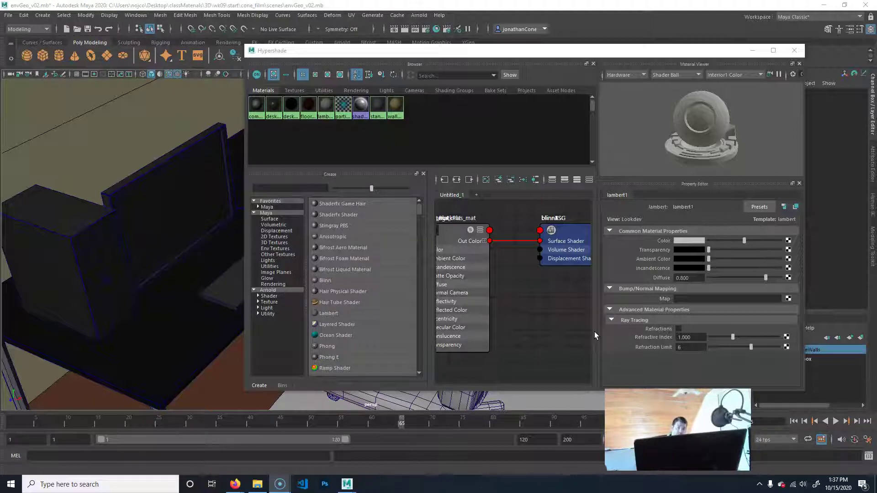
# Switch to File Explorer, locate winDesktop.jpg in the cone_film project's sourceimages folder, and return to Maya
pyautogui.click(257, 484)
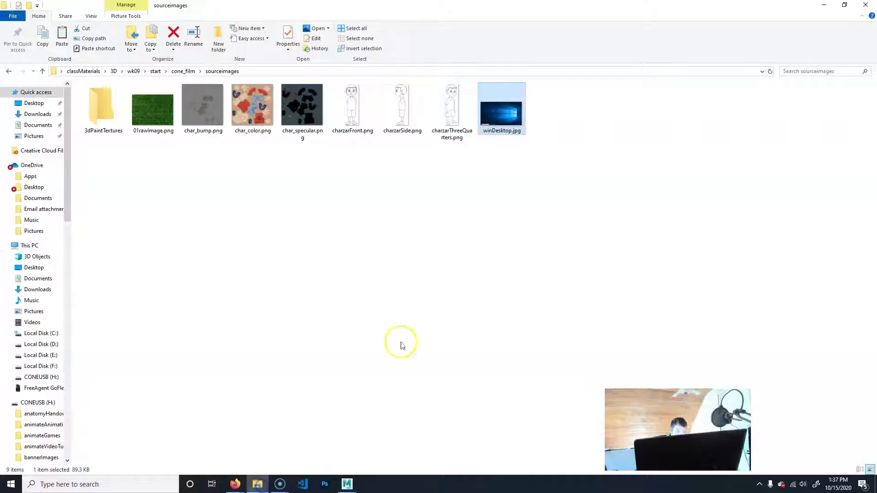
pyautogui.click(182, 71)
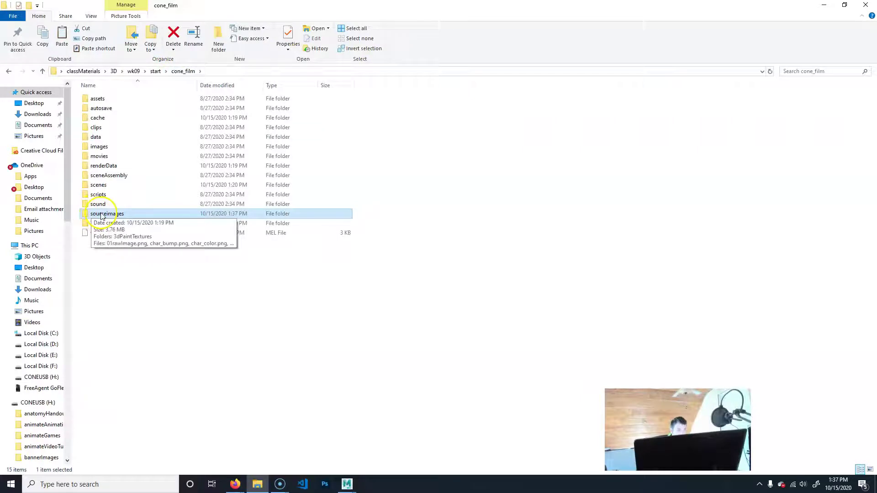
pyautogui.doubleClick(103, 214)
pyautogui.click(502, 106)
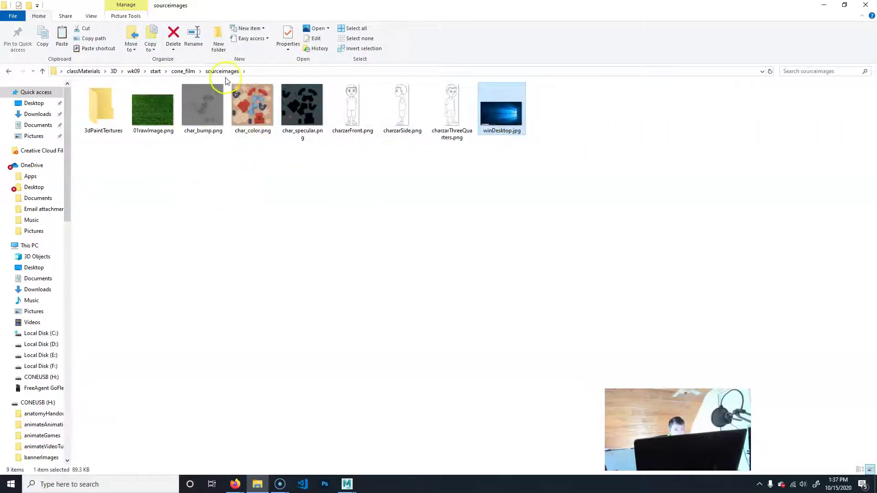
pyautogui.click(823, 7)
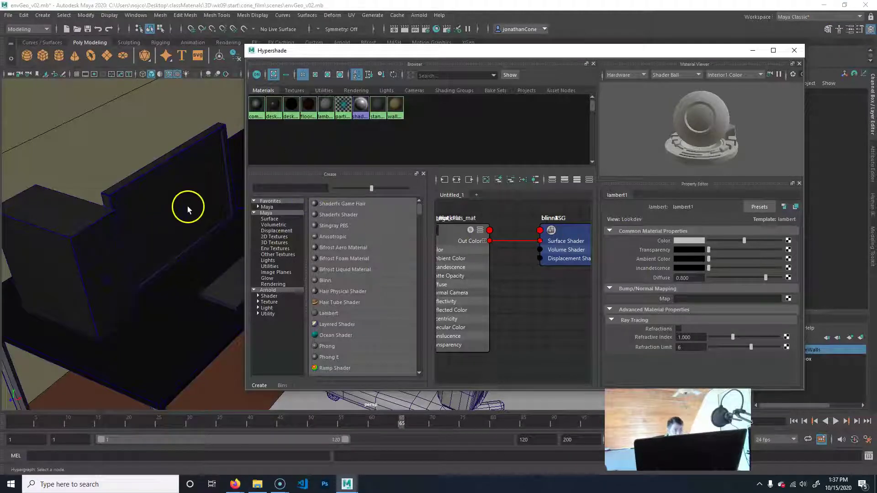
# Create a new Blinn material and name it monitorScreen_mat
pyautogui.click(332, 280)
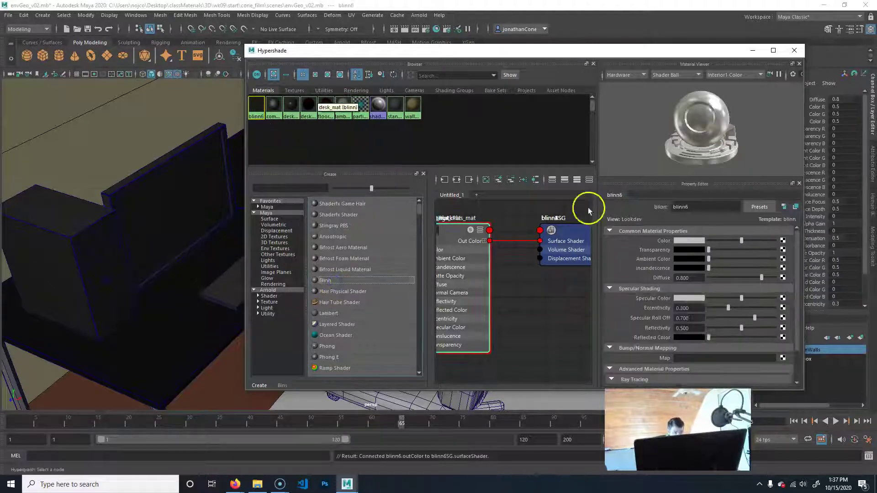
pyautogui.click(703, 207)
pyautogui.moveTo(703, 206); pyautogui.dragTo(625, 206)
pyautogui.write('monitorScreen_mat')
pyautogui.press('Return')
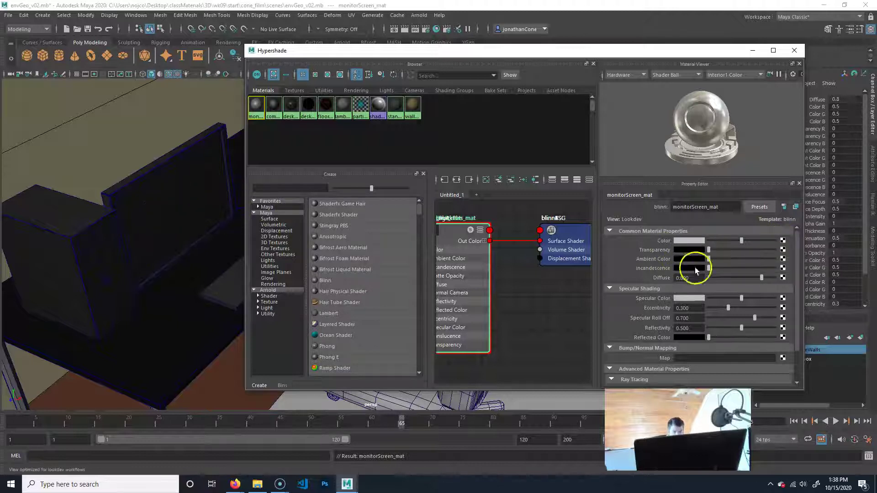
# Set the color of monitorScreen_mat to a saturated blue, about RGB 0.007, 0.177, 0.5
pyautogui.click(678, 242)
pyautogui.click(703, 242)
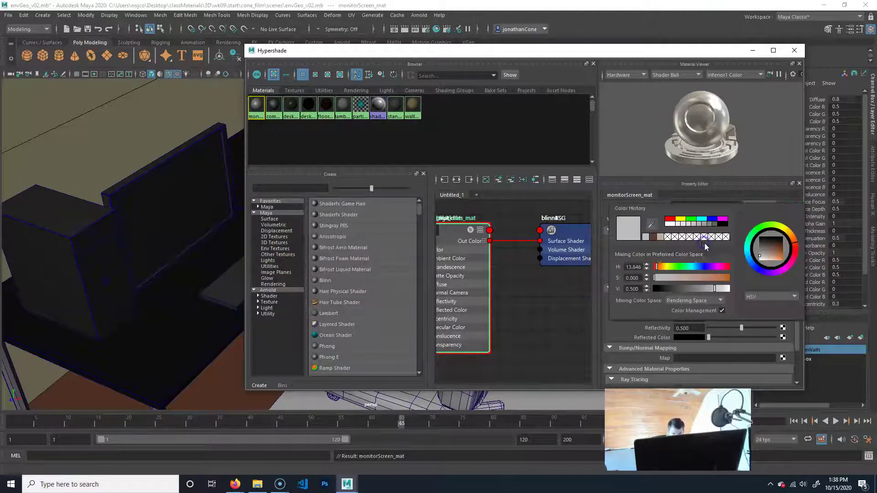
pyautogui.click(700, 267)
pyautogui.click(701, 277)
pyautogui.moveTo(700, 277); pyautogui.dragTo(729, 278)
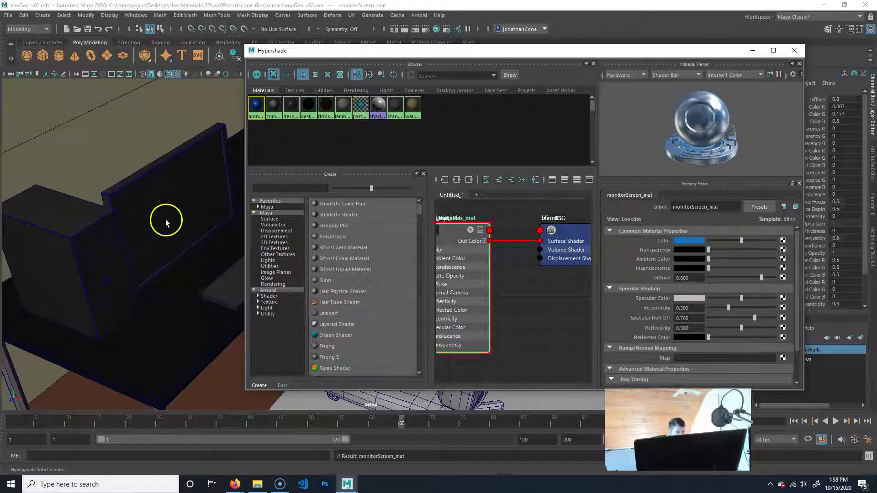
# Select the monitor's front screen face and assign monitorScreen_mat to it
pyautogui.keyDown('alt'); pyautogui.moveTo(83, 218); pyautogui.dragTo(118, 196, button='right'); pyautogui.keyUp('alt')
pyautogui.click(98, 183)
pyautogui.rightClick(112, 164)
pyautogui.click(111, 241)
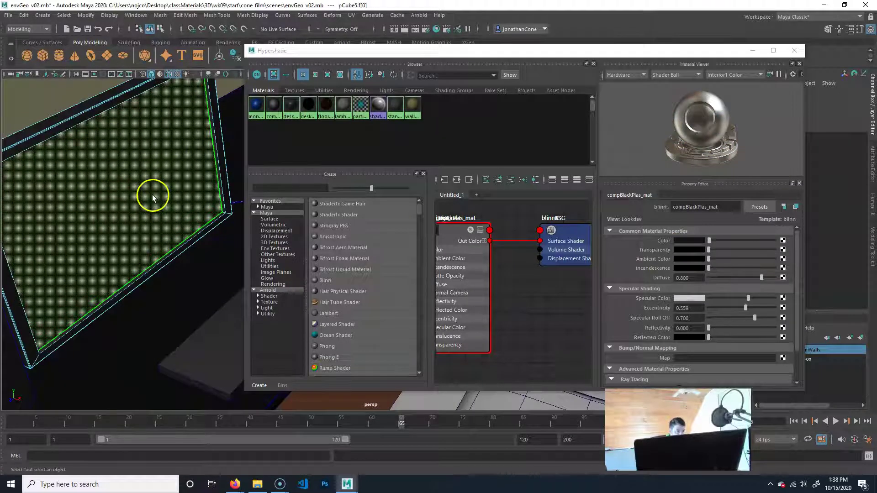
pyautogui.rightClick(256, 106)
pyautogui.click(226, 173)
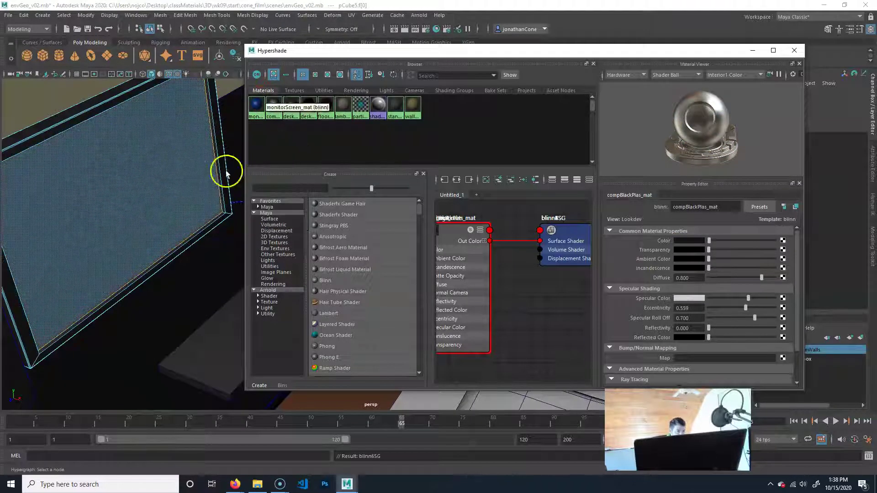
pyautogui.click(200, 249)
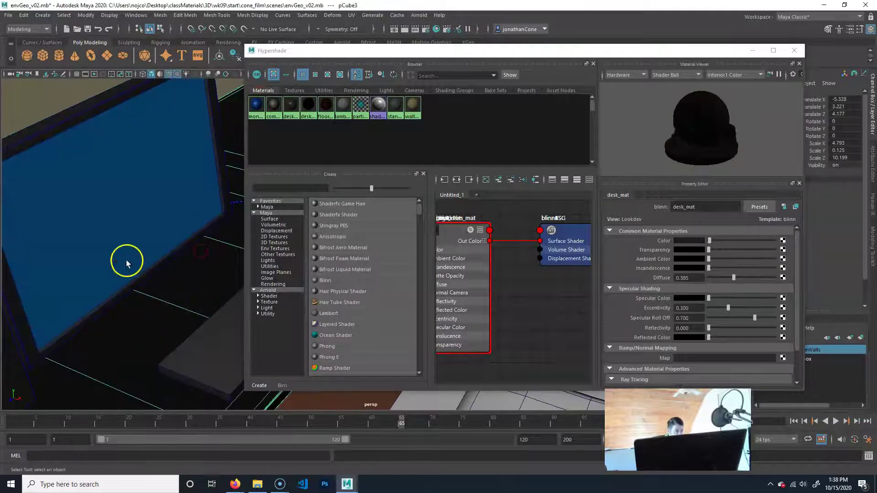
pyautogui.keyDown('alt'); pyautogui.moveTo(126, 260); pyautogui.dragTo(158, 202); pyautogui.keyUp('alt')
# On monitorScreen_mat, set diffuse to 1, ambient color to about 0.462, incandescence to about 0.189, specular color to black and reflectivity to 0
pyautogui.click(255, 106)
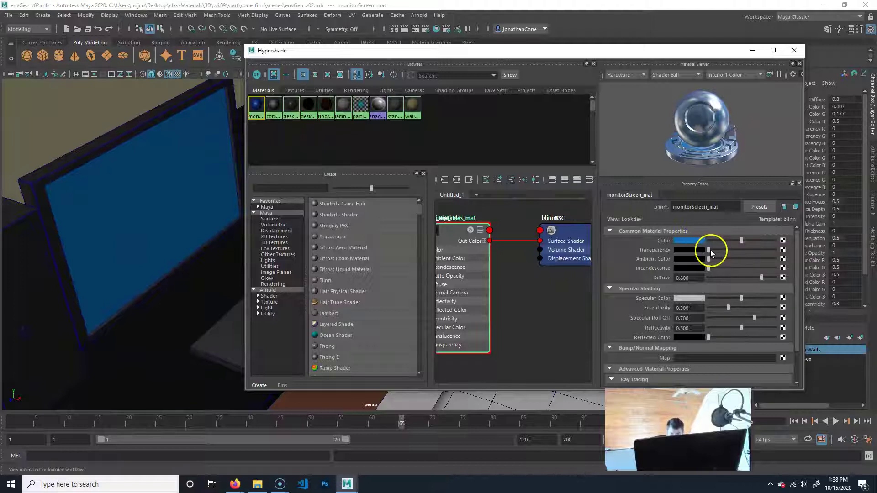
pyautogui.moveTo(766, 278); pyautogui.dragTo(782, 279)
pyautogui.moveTo(709, 259); pyautogui.dragTo(726, 260)
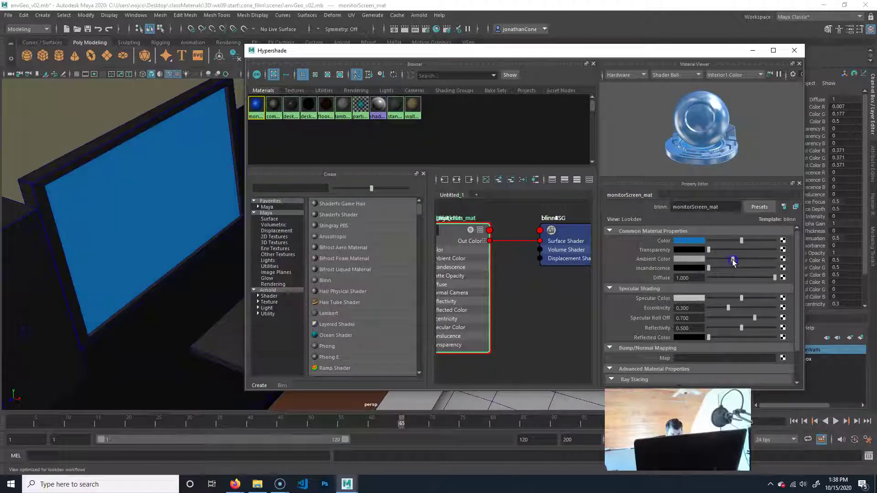
pyautogui.moveTo(715, 271); pyautogui.dragTo(721, 271)
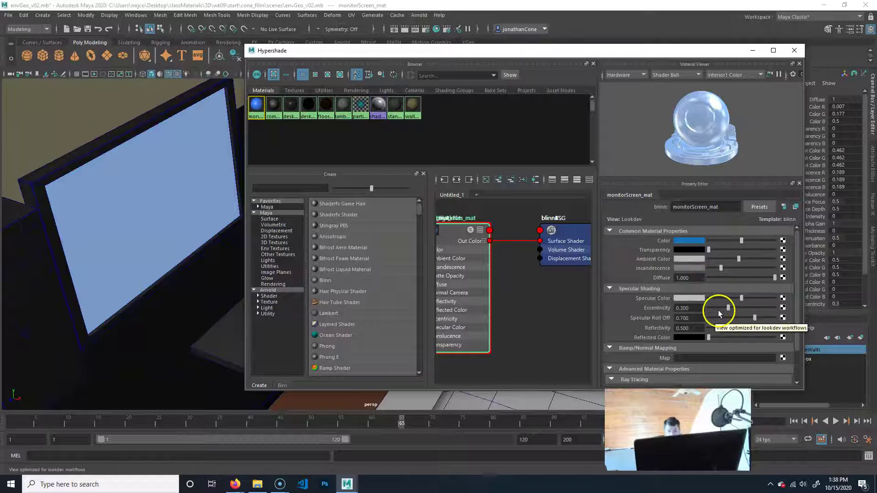
pyautogui.moveTo(742, 298); pyautogui.dragTo(665, 302)
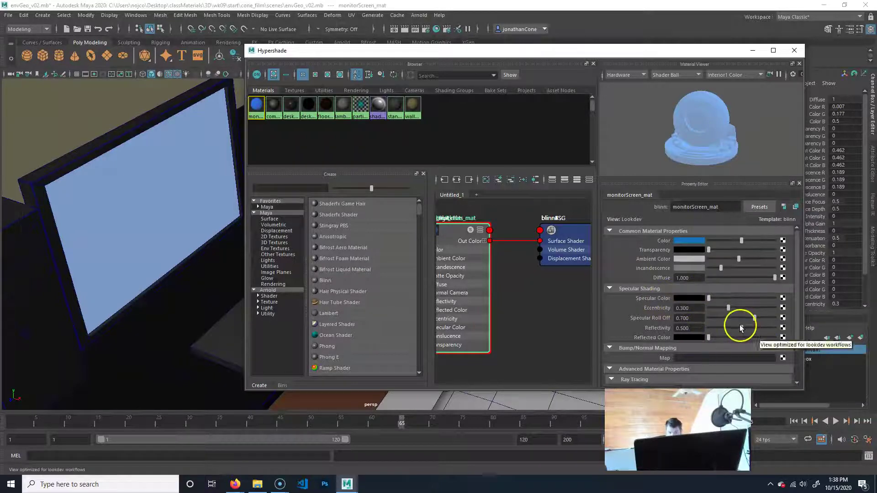
pyautogui.moveTo(740, 327); pyautogui.dragTo(694, 334)
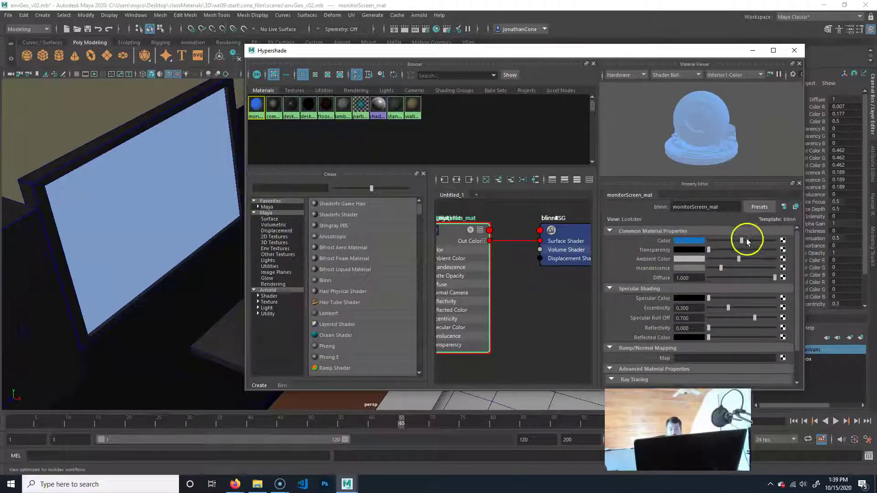
# Map monitorScreen_mat's color to a file texture using winDesktop.jpg from sourceimages, and display the texture on the monitor
pyautogui.click(783, 241)
pyautogui.click(366, 229)
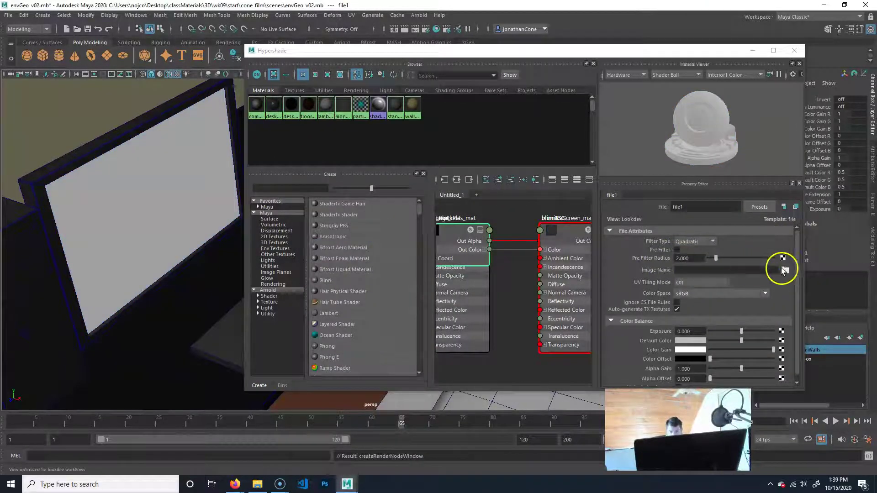
pyautogui.click(786, 270)
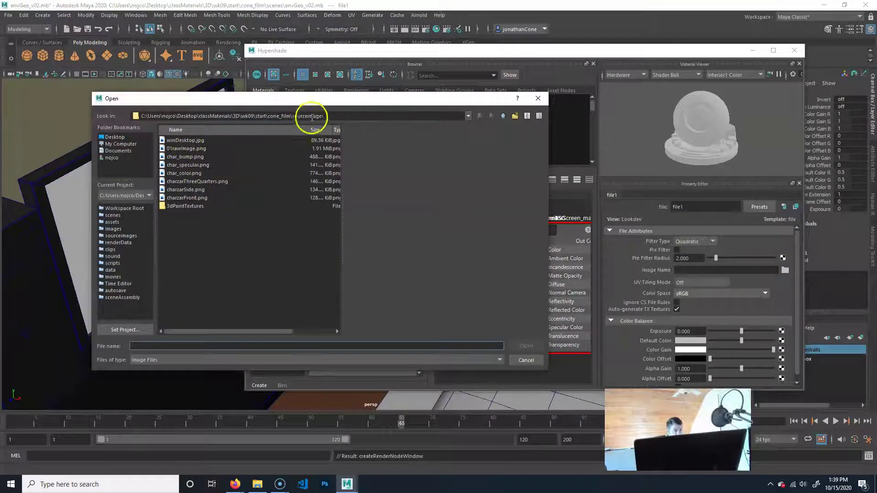
pyautogui.click(185, 141)
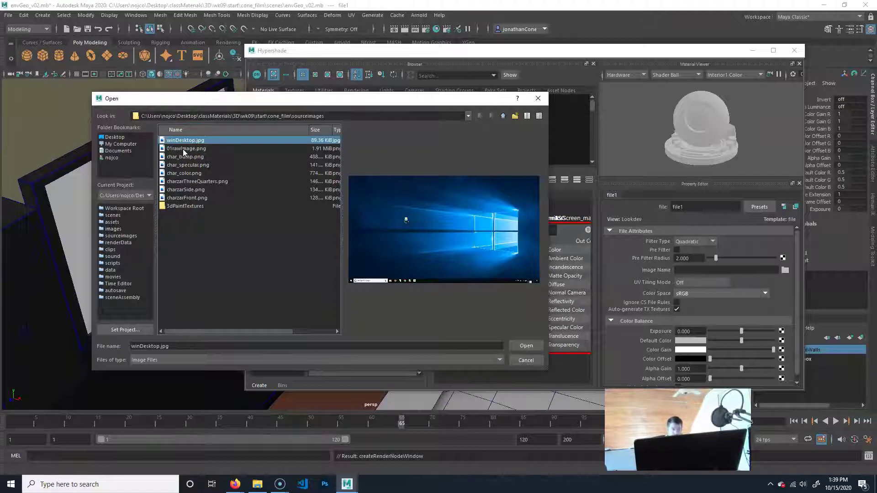
pyautogui.click(535, 350)
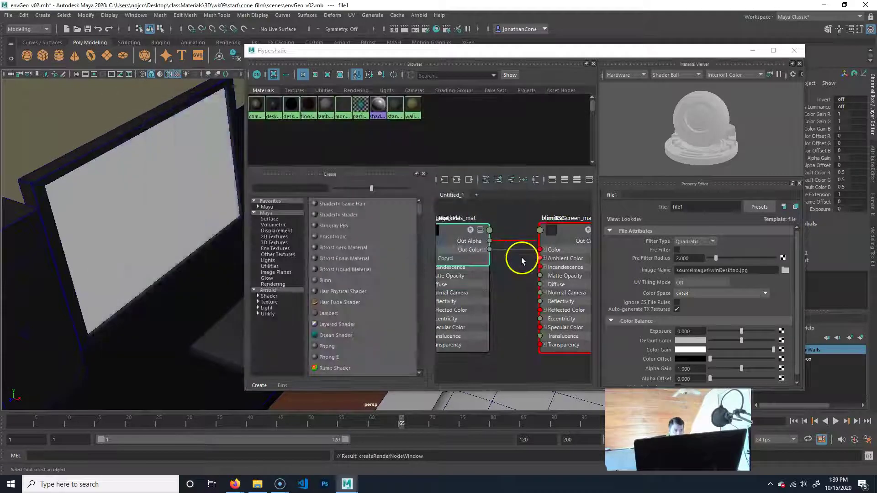
pyautogui.click(73, 114)
pyautogui.keyDown('alt'); pyautogui.moveTo(220, 235); pyautogui.dragTo(172, 245); pyautogui.keyUp('alt')
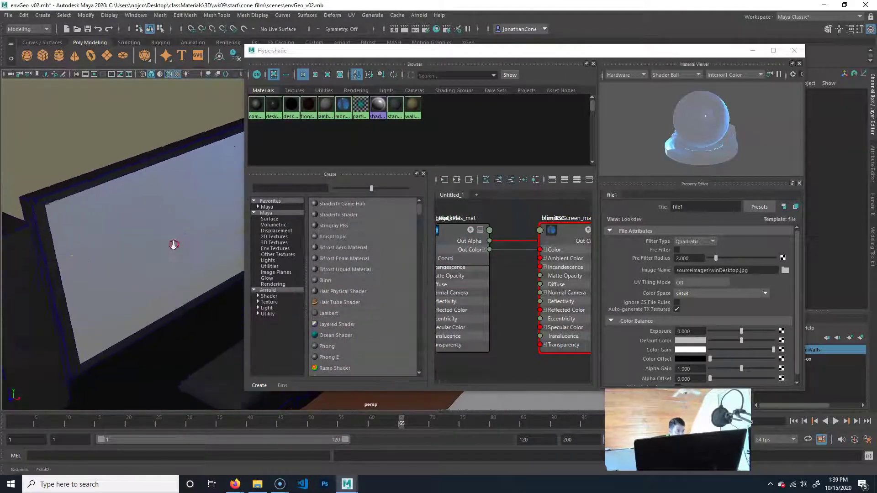
pyautogui.keyDown('alt'); pyautogui.moveTo(172, 245); pyautogui.dragTo(178, 233, button='middle'); pyautogui.keyUp('alt')
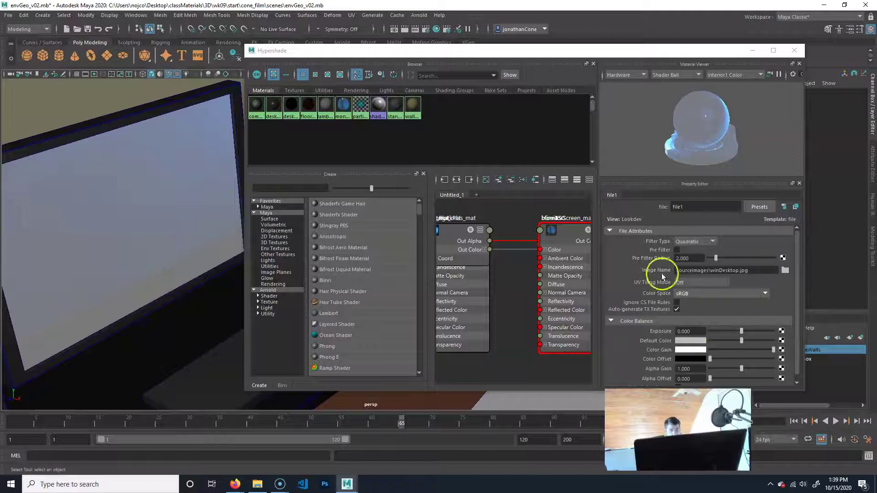
# Lower monitorScreen_mat's ambient color to about 0.329 and its incandescence to about 0.049
pyautogui.click(347, 112)
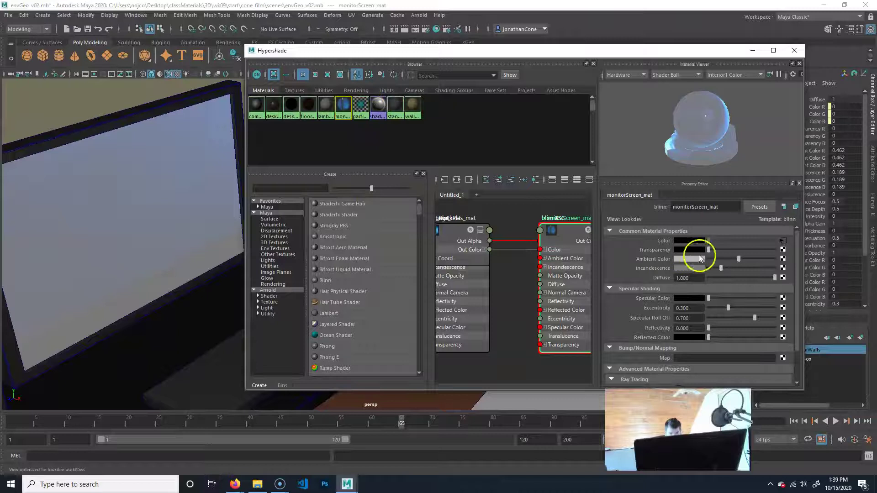
pyautogui.moveTo(723, 268); pyautogui.dragTo(715, 271)
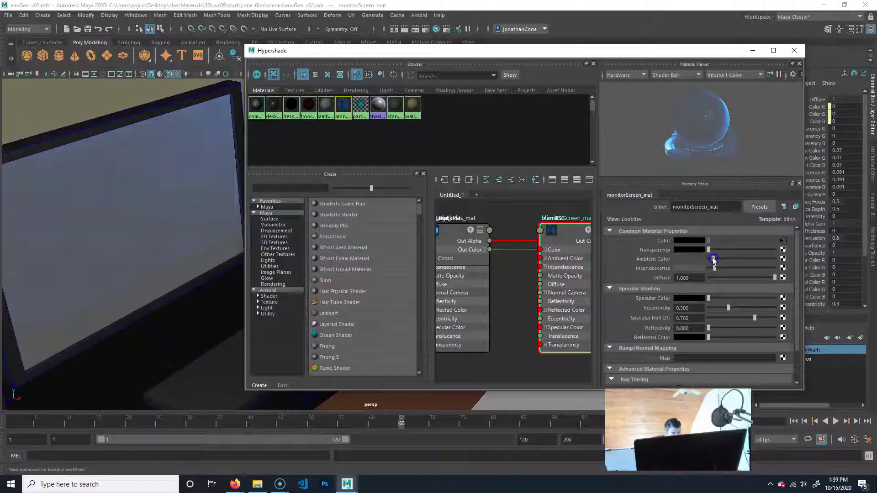
pyautogui.moveTo(715, 268); pyautogui.dragTo(711, 269)
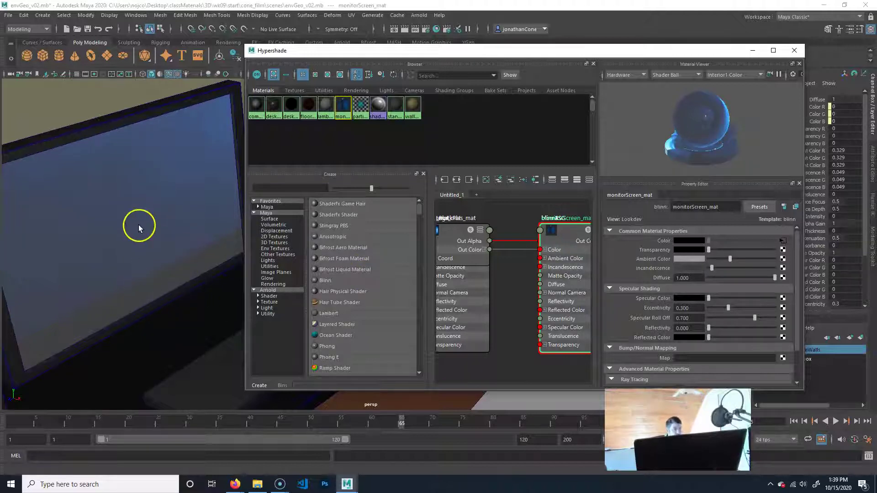
# Open the monitor in the UV Editor and select the UV face that corresponds to its screen
pyautogui.click(131, 158)
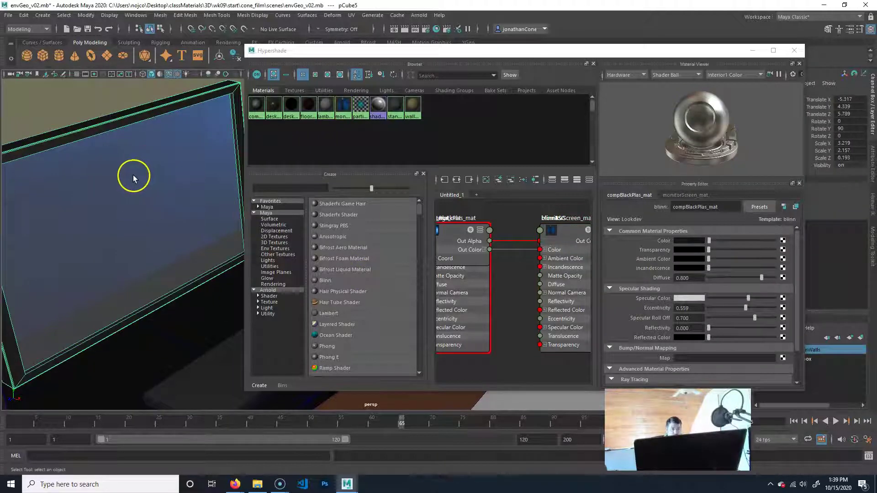
pyautogui.click(351, 15)
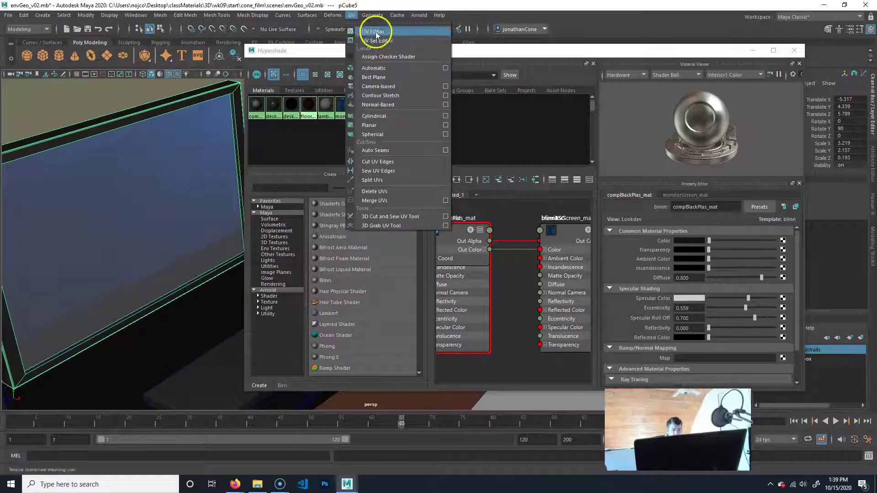
pyautogui.click(371, 29)
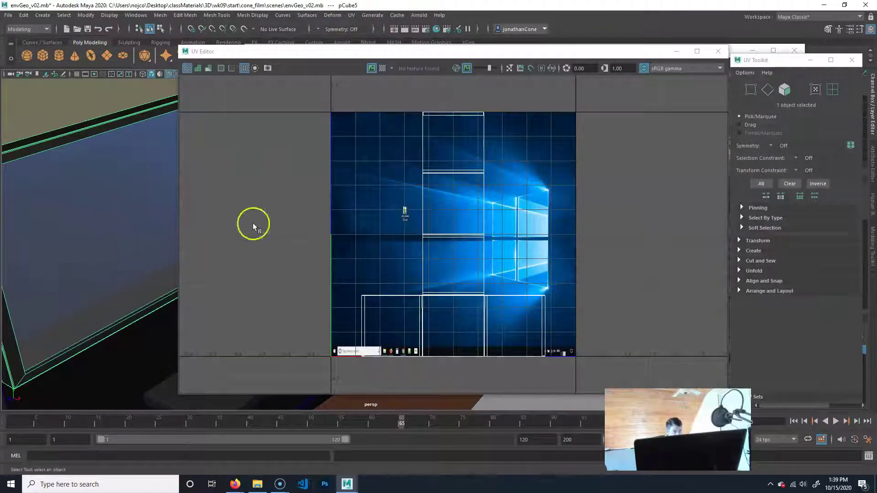
pyautogui.moveTo(468, 210); pyautogui.dragTo(450, 268, button='right')
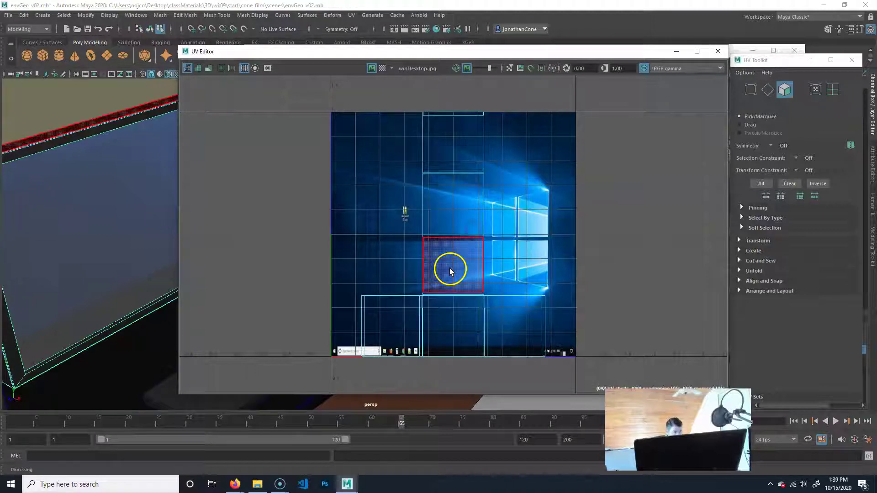
pyautogui.click(449, 331)
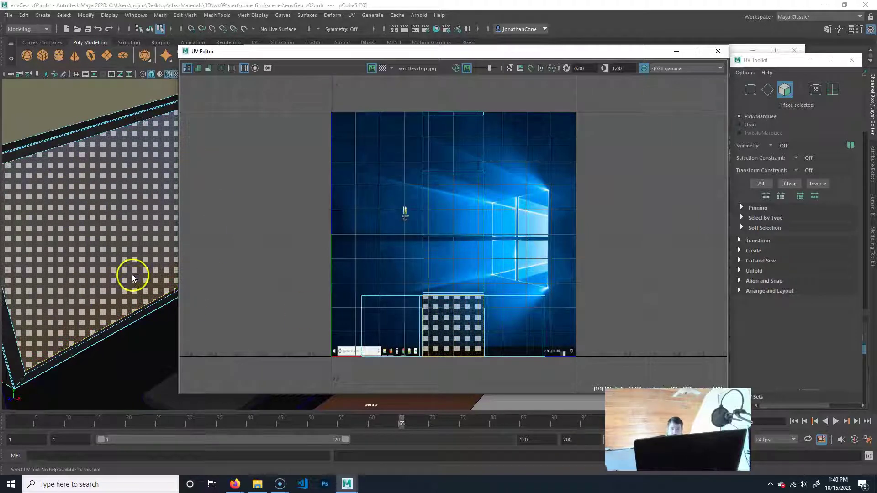
# Switch the monitor to edge selection and select the edge loop around the screen face
pyautogui.keyDown('alt'); pyautogui.moveTo(104, 263); pyautogui.dragTo(107, 221); pyautogui.keyUp('alt')
pyautogui.keyDown('alt'); pyautogui.moveTo(107, 221); pyautogui.dragTo(139, 206, button='right'); pyautogui.keyUp('alt')
pyautogui.keyDown('alt'); pyautogui.moveTo(139, 206); pyautogui.dragTo(148, 246, button='middle'); pyautogui.keyUp('alt')
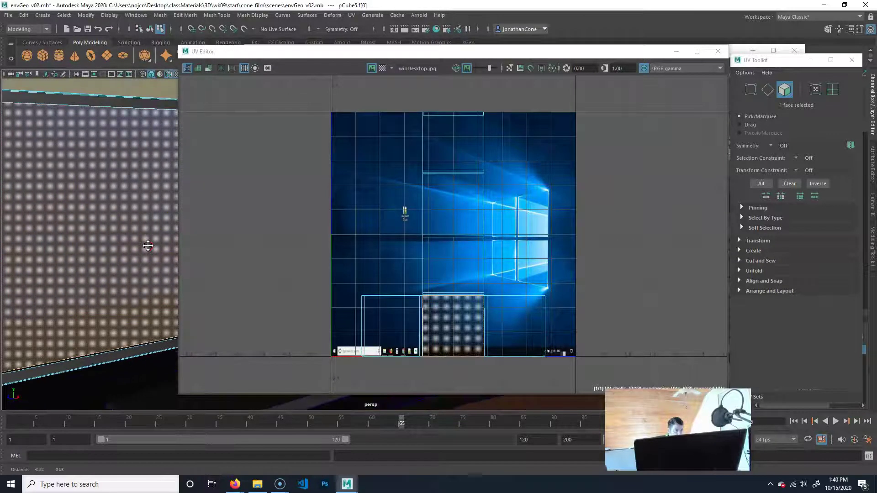
pyautogui.keyDown('alt'); pyautogui.moveTo(92, 210); pyautogui.dragTo(115, 164); pyautogui.keyUp('alt')
pyautogui.moveTo(116, 164); pyautogui.dragTo(122, 139, button='right')
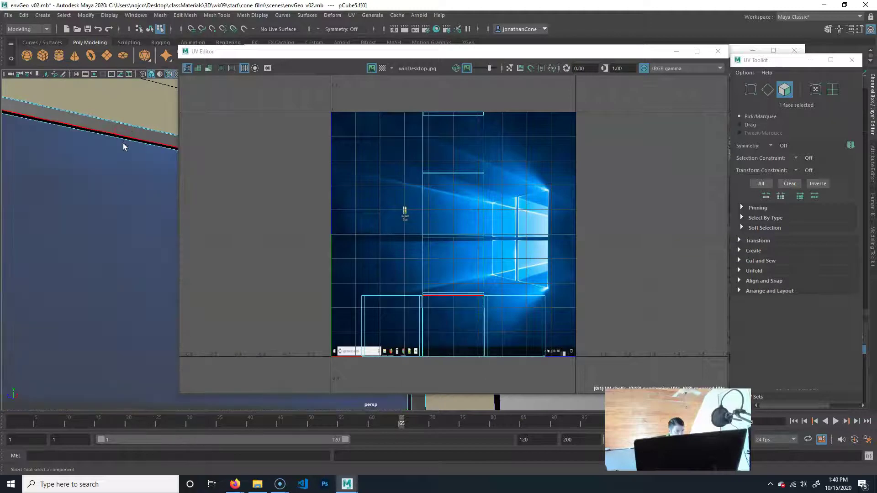
pyautogui.doubleClick(127, 140)
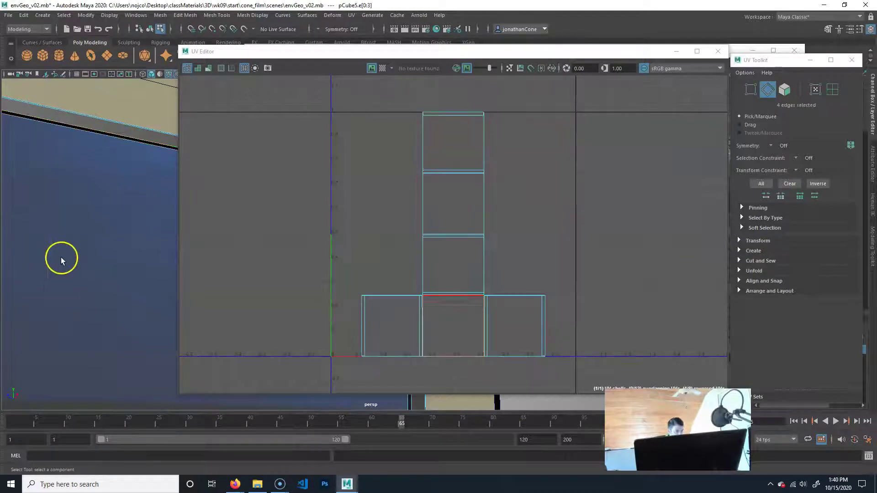
# Reduce the selection to the screen face's top edge and inspect that edge closely in the UV layout
pyautogui.keyDown('alt'); pyautogui.moveTo(61, 259); pyautogui.dragTo(145, 269, button='middle'); pyautogui.keyUp('alt')
pyautogui.keyDown('alt'); pyautogui.moveTo(127, 264); pyautogui.dragTo(39, 288); pyautogui.keyUp('alt')
pyautogui.moveTo(106, 248)
pyautogui.keyDown('alt'); pyautogui.mouseDown(button='right')
pyautogui.moveTo(90, 223)
pyautogui.moveTo(80, 226)
pyautogui.moveTo(110, 248)
pyautogui.mouseUp(button='right'); pyautogui.keyUp('alt')
pyautogui.keyDown('alt'); pyautogui.moveTo(110, 249); pyautogui.dragTo(108, 227); pyautogui.keyUp('alt')
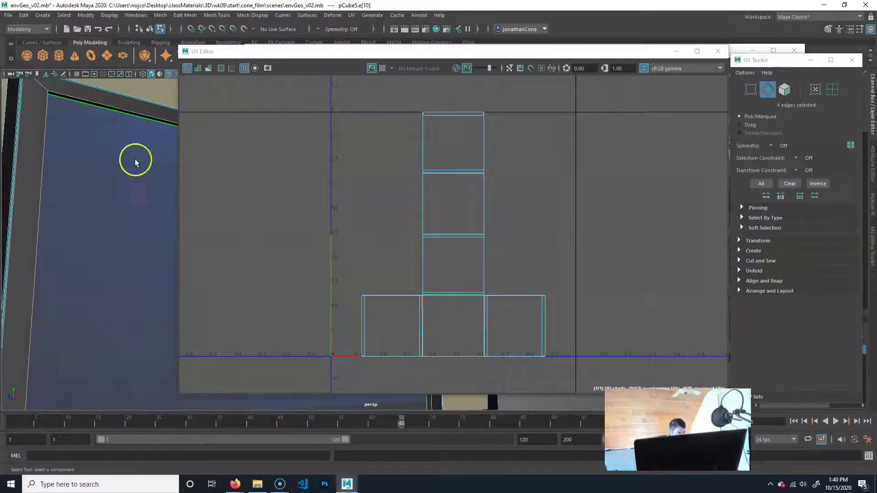
pyautogui.keyDown('alt'); pyautogui.moveTo(394, 346); pyautogui.dragTo(644, 305, button='right'); pyautogui.keyUp('alt')
pyautogui.keyDown('alt'); pyautogui.moveTo(560, 292); pyautogui.dragTo(450, 297, button='middle'); pyautogui.keyUp('alt')
pyautogui.keyDown('alt'); pyautogui.moveTo(329, 302); pyautogui.dragTo(737, 307, button='right'); pyautogui.keyUp('alt')
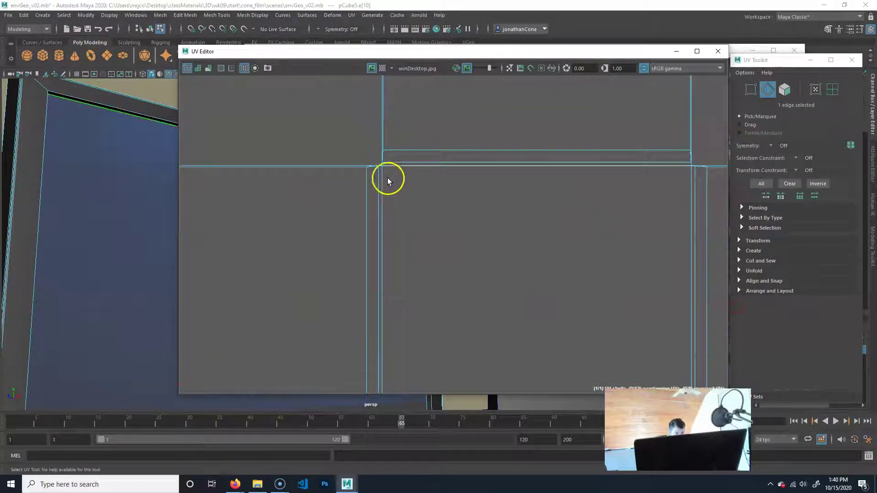
# Add the left and bottom edges of the screen face to the edge selection, leaving out the neighbouring bezel edges
pyautogui.keyDown('alt'); pyautogui.moveTo(141, 224); pyautogui.dragTo(43, 259); pyautogui.keyUp('alt')
pyautogui.keyDown('shift'); pyautogui.click(39, 284); pyautogui.keyUp('shift')
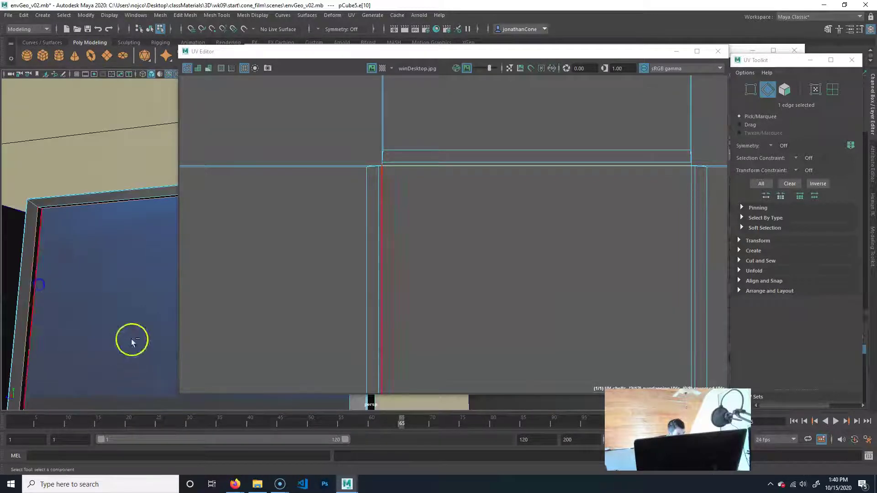
pyautogui.keyDown('alt'); pyautogui.moveTo(130, 339); pyautogui.dragTo(114, 229, button='middle'); pyautogui.keyUp('alt')
pyautogui.keyDown('alt'); pyautogui.moveTo(109, 256); pyautogui.dragTo(137, 241); pyautogui.keyUp('alt')
pyautogui.keyDown('shift'); pyautogui.click(89, 234); pyautogui.keyUp('shift')
pyautogui.keyDown('ctrl'); pyautogui.click(77, 254); pyautogui.keyUp('ctrl')
pyautogui.keyDown('shift'); pyautogui.click(114, 335); pyautogui.keyUp('shift')
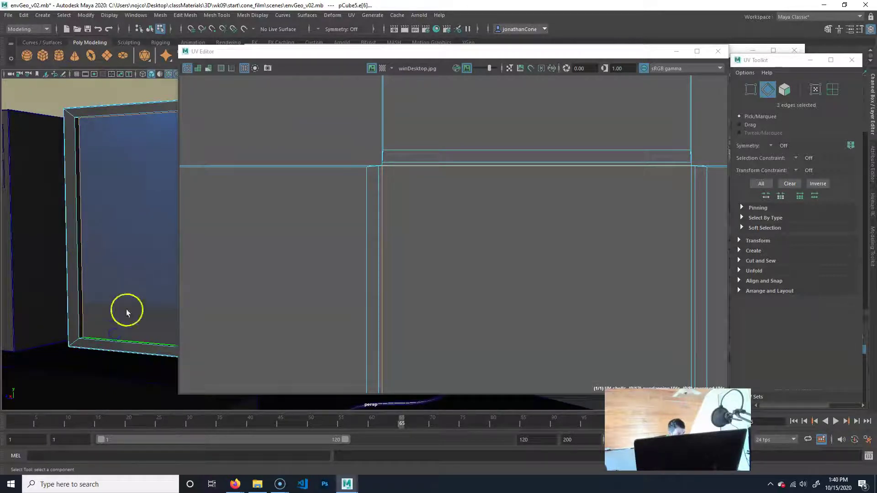
# Add the screen face's right edge to complete its border selection, and frame the selected edges for checking
pyautogui.keyDown('alt'); pyautogui.moveTo(130, 269); pyautogui.dragTo(104, 268, button='middle'); pyautogui.keyUp('alt')
pyautogui.keyDown('alt'); pyautogui.moveTo(103, 268); pyautogui.dragTo(100, 300); pyautogui.keyUp('alt')
pyautogui.keyDown('alt'); pyautogui.moveTo(39, 295); pyautogui.dragTo(48, 294, button='middle'); pyautogui.keyUp('alt')
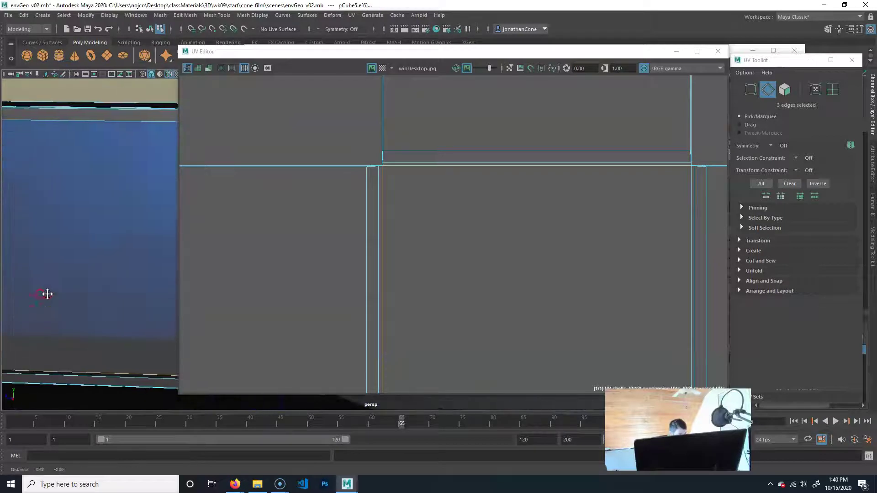
pyautogui.keyDown('alt'); pyautogui.moveTo(154, 280); pyautogui.dragTo(133, 294); pyautogui.keyUp('alt')
pyautogui.keyDown('alt'); pyautogui.moveTo(139, 283); pyautogui.dragTo(33, 300, button='middle'); pyautogui.keyUp('alt')
pyautogui.keyDown('alt'); pyautogui.moveTo(90, 298); pyautogui.dragTo(110, 333); pyautogui.keyUp('alt')
pyautogui.keyDown('shift'); pyautogui.click(140, 211); pyautogui.keyUp('shift')
pyautogui.press('f')
pyautogui.keyDown('alt'); pyautogui.moveTo(142, 302); pyautogui.dragTo(116, 286); pyautogui.keyUp('alt')
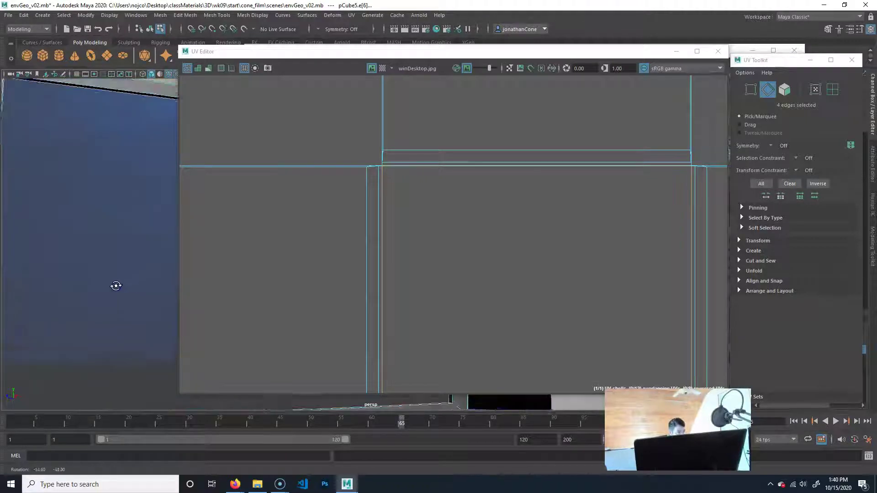
# Uncover the viewport to check the selected screen border edges on the monitor, and bring the UV Editor back into view
pyautogui.moveTo(297, 53); pyautogui.dragTo(482, 51)
pyautogui.moveTo(299, 50); pyautogui.dragTo(435, 48)
pyautogui.keyDown('alt'); pyautogui.moveTo(258, 227); pyautogui.dragTo(101, 233, button='right'); pyautogui.keyUp('alt')
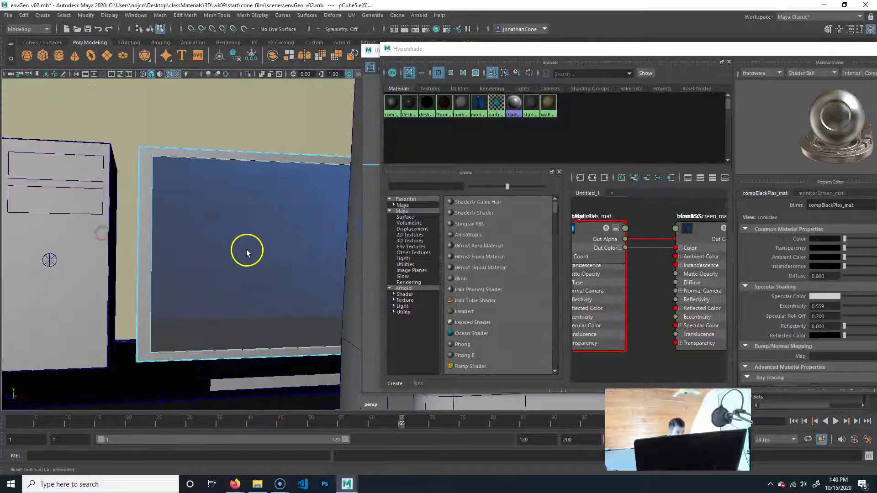
pyautogui.keyDown('alt'); pyautogui.moveTo(247, 250); pyautogui.dragTo(209, 242, button='middle'); pyautogui.keyUp('alt')
pyautogui.keyDown('alt'); pyautogui.moveTo(209, 243); pyautogui.dragTo(261, 254, button='right'); pyautogui.keyUp('alt')
pyautogui.keyDown('alt'); pyautogui.moveTo(221, 267); pyautogui.dragTo(240, 261); pyautogui.keyUp('alt')
pyautogui.moveTo(695, 50); pyautogui.dragTo(407, 40)
pyautogui.moveTo(661, 51); pyautogui.dragTo(379, 38)
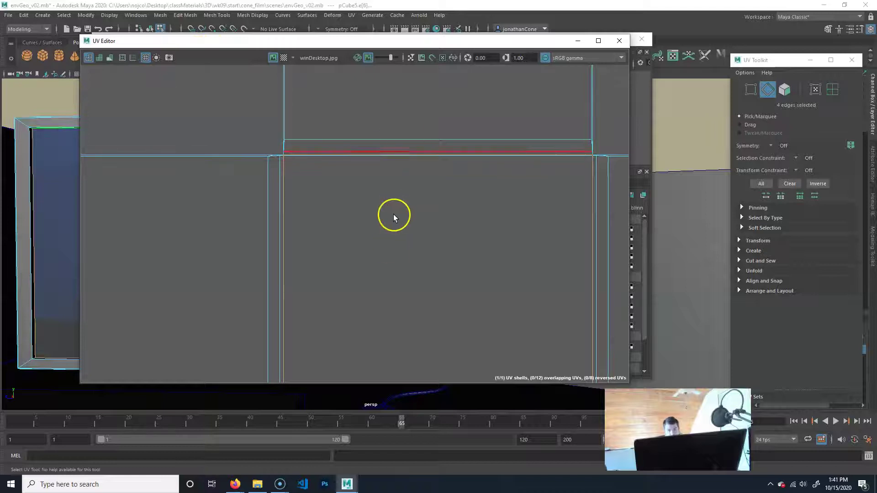
# Cut the UVs along the four selected border edges of the monitor's screen face
pyautogui.press('space')
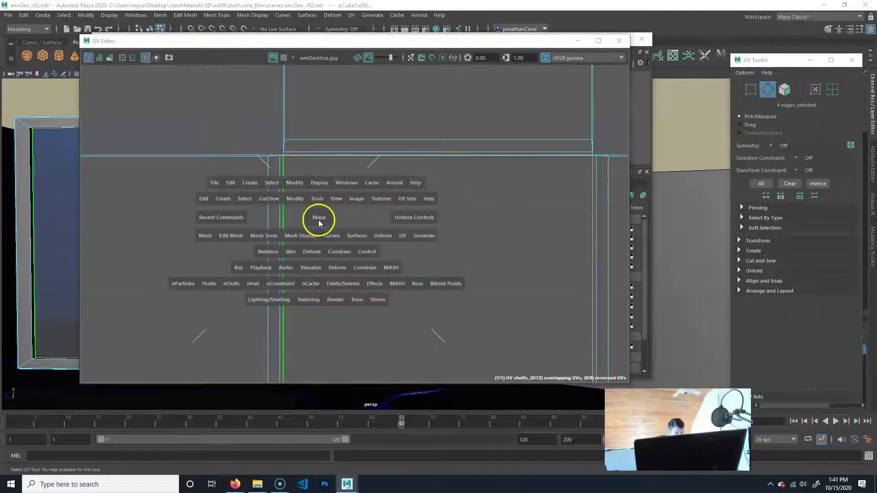
pyautogui.click(323, 200)
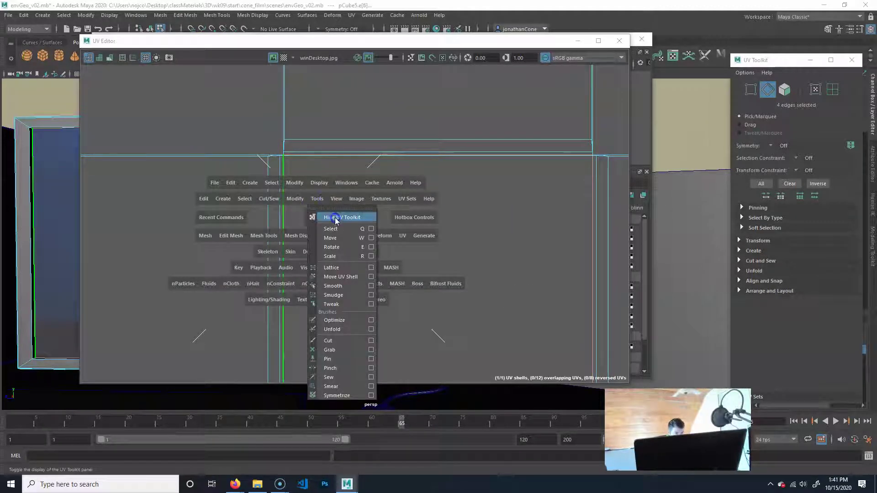
pyautogui.moveTo(295, 214); pyautogui.dragTo(279, 215)
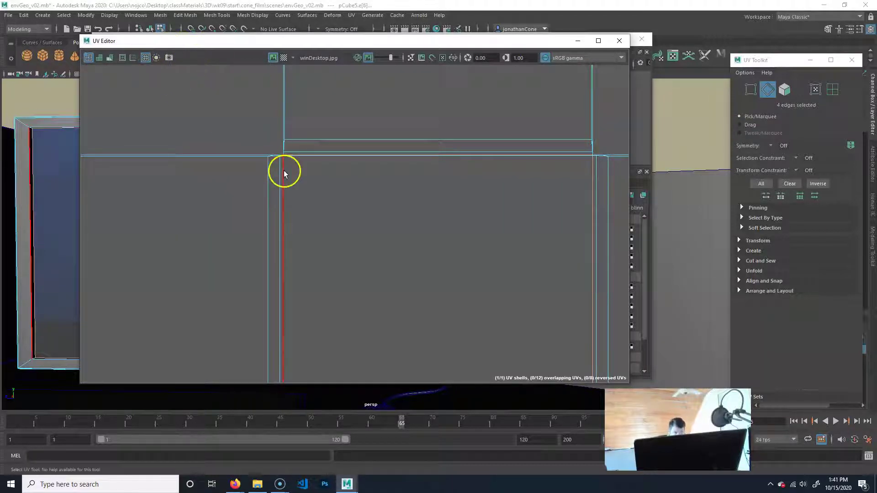
pyautogui.click(762, 262)
pyautogui.click(752, 285)
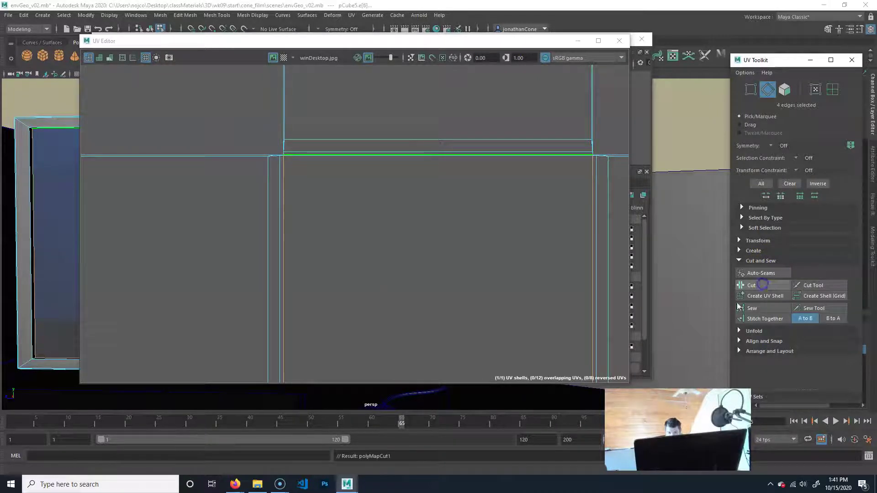
# Select the separated screen face in the UV layout, enlarge its shell and move it over the winDesktop.jpg image
pyautogui.keyDown('alt'); pyautogui.moveTo(509, 208); pyautogui.dragTo(273, 194, button='right'); pyautogui.keyUp('alt')
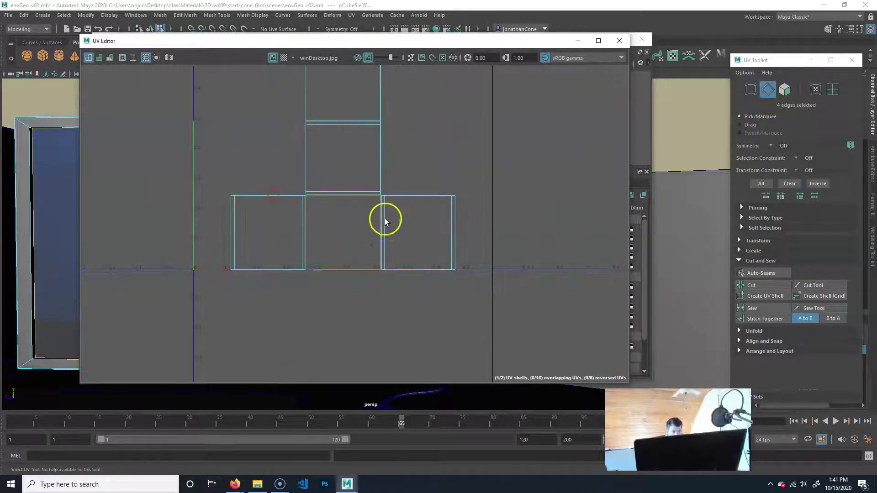
pyautogui.moveTo(316, 211); pyautogui.dragTo(325, 238, button='right')
pyautogui.click(337, 231)
pyautogui.keyDown('alt'); pyautogui.moveTo(455, 200); pyautogui.dragTo(365, 227, button='right'); pyautogui.keyUp('alt')
pyautogui.keyDown('alt'); pyautogui.moveTo(366, 226); pyautogui.dragTo(409, 248, button='middle'); pyautogui.keyUp('alt')
pyautogui.press('w')
pyautogui.moveTo(421, 253); pyautogui.dragTo(517, 244)
pyautogui.press('w')
pyautogui.moveTo(384, 260); pyautogui.dragTo(394, 163)
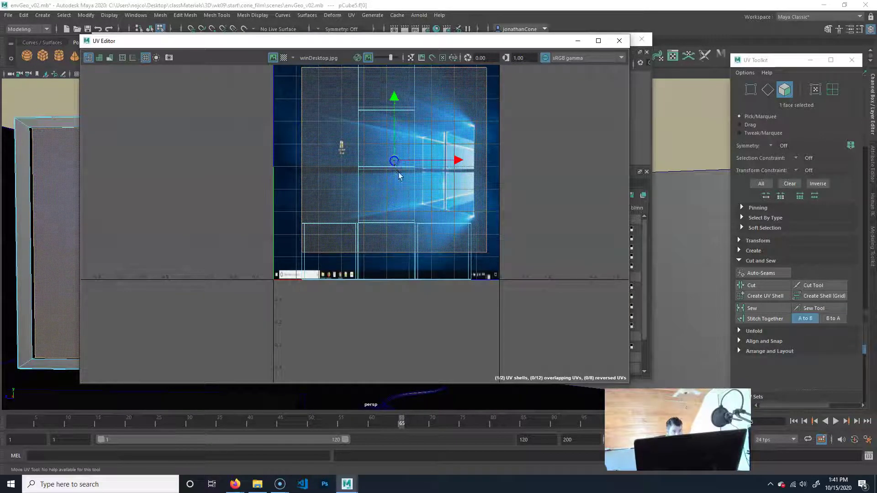
# Slide the screen's UV shell around the desktop image to preview how the picture shifts on the monitor
pyautogui.keyDown('alt'); pyautogui.moveTo(66, 217); pyautogui.dragTo(7, 221, button='middle'); pyautogui.keyUp('alt')
pyautogui.moveTo(377, 167); pyautogui.dragTo(402, 141)
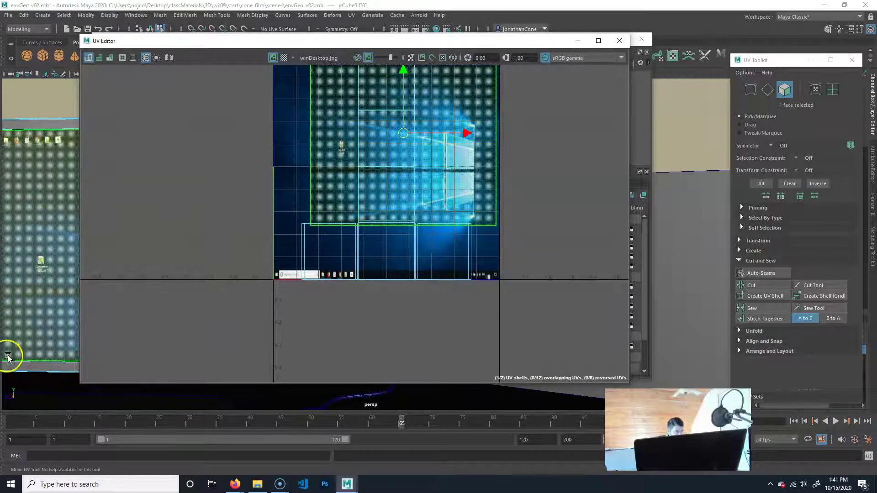
pyautogui.keyDown('alt'); pyautogui.moveTo(59, 289); pyautogui.dragTo(99, 278, button='middle'); pyautogui.keyUp('alt')
pyautogui.moveTo(421, 140); pyautogui.dragTo(420, 84)
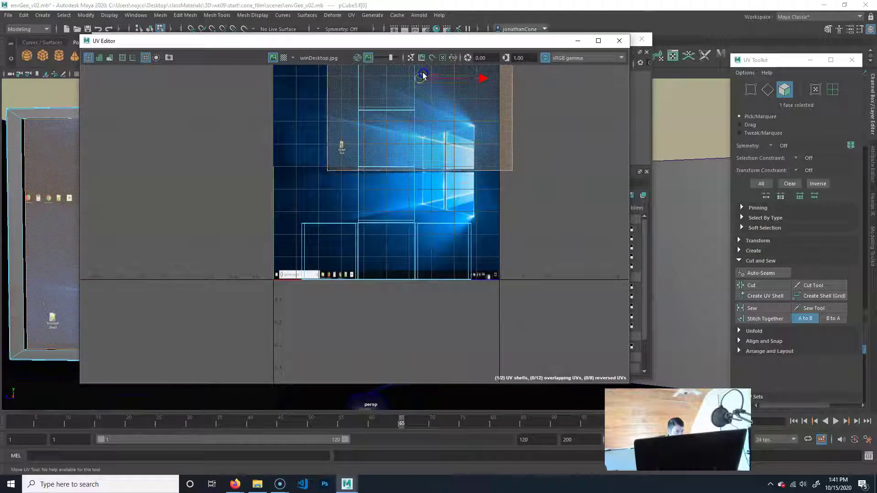
pyautogui.moveTo(384, 133); pyautogui.dragTo(384, 161)
# Scale and position the screen's UV shell to fill the whole winDesktop.jpg image, and close the UV Editor
pyautogui.scroll(-2, 334, 181)
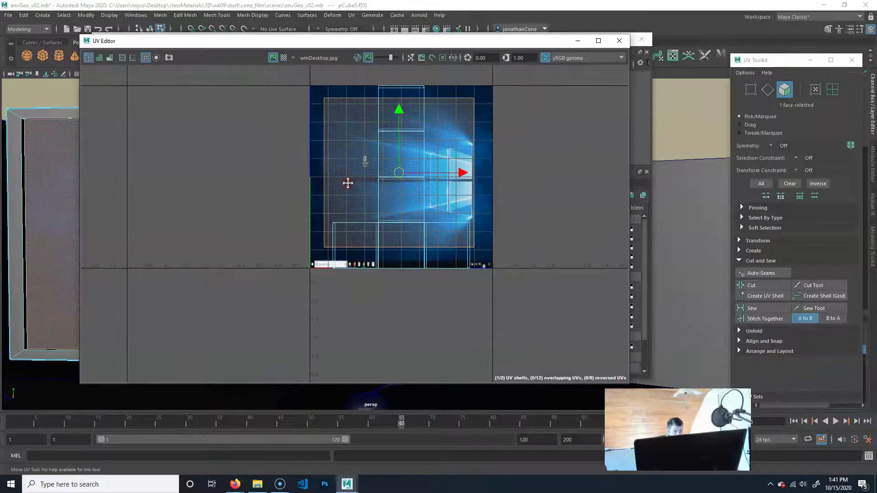
pyautogui.press('r')
pyautogui.moveTo(406, 174)
pyautogui.mouseDown()
pyautogui.moveTo(417, 172)
pyautogui.moveTo(401, 183)
pyautogui.mouseUp()
pyautogui.press('w')
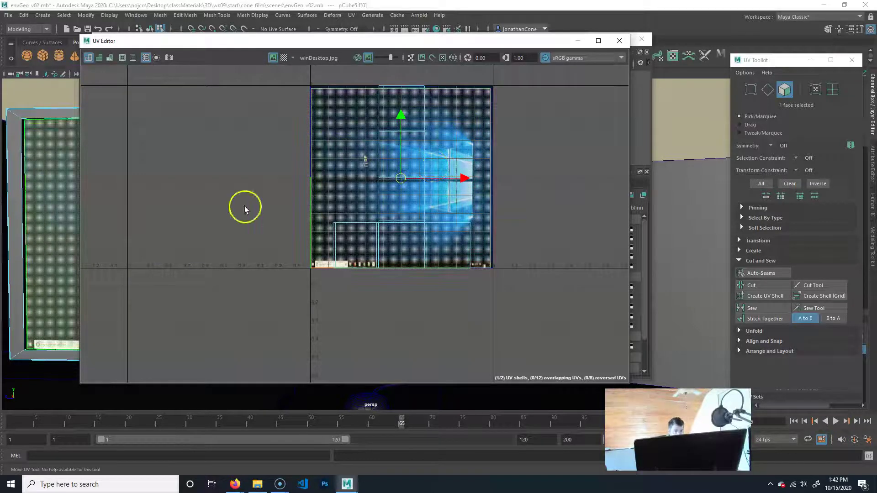
pyautogui.click(620, 40)
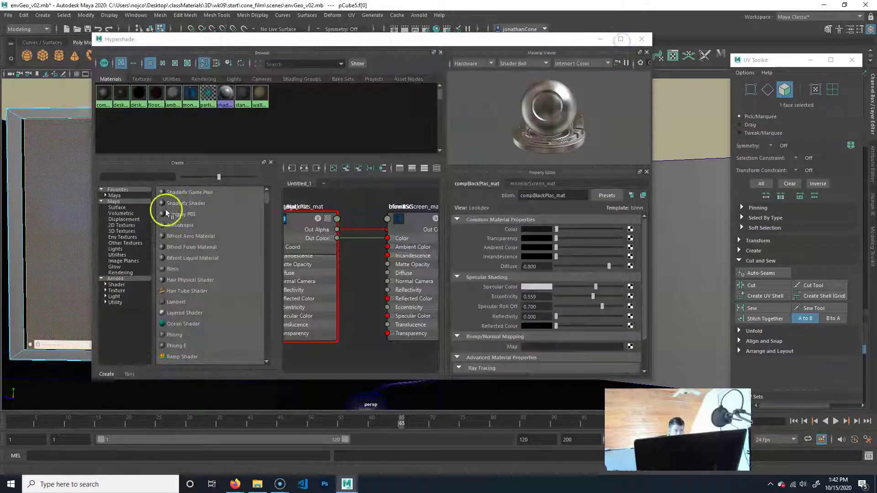
# Return the monitor to object mode, deselect it and examine the desktop image mapped on its screen
pyautogui.press('F8')
pyautogui.moveTo(339, 35); pyautogui.dragTo(634, 34)
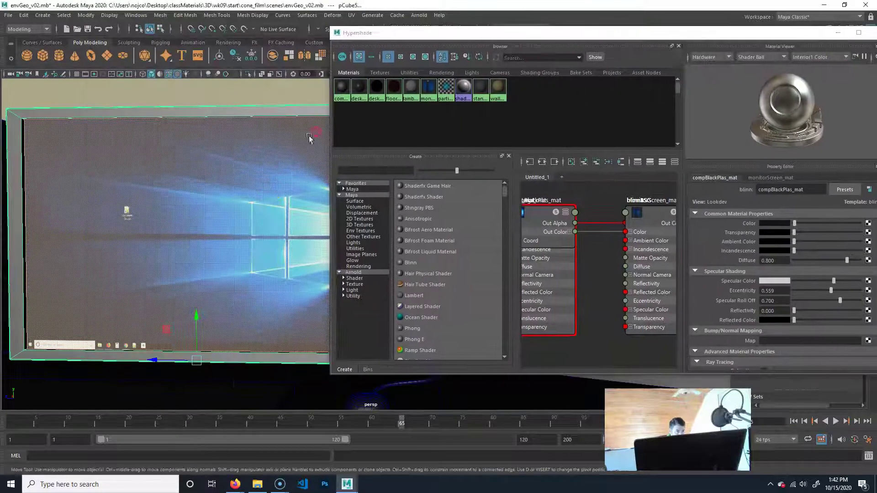
pyautogui.keyDown('alt'); pyautogui.moveTo(265, 146); pyautogui.dragTo(84, 159, button='right'); pyautogui.keyUp('alt')
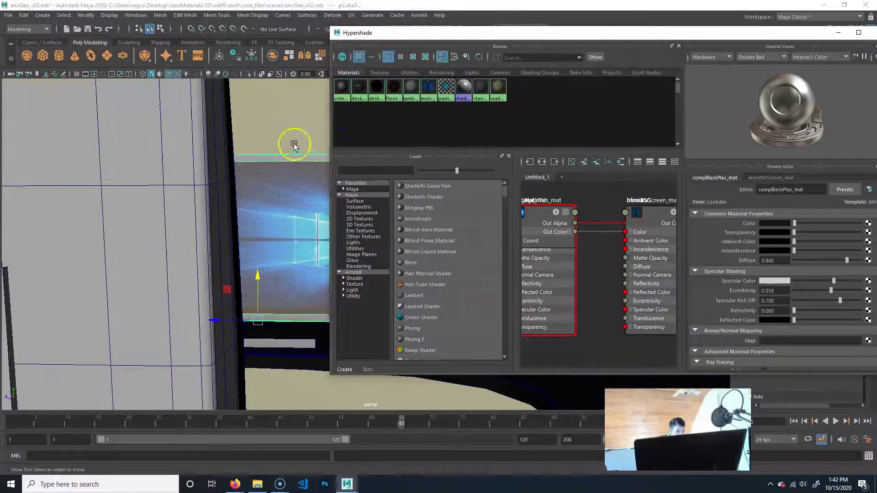
pyautogui.click(292, 122)
pyautogui.keyDown('alt'); pyautogui.moveTo(190, 261); pyautogui.dragTo(133, 252); pyautogui.keyUp('alt')
pyautogui.keyDown('alt'); pyautogui.moveTo(207, 265); pyautogui.dragTo(110, 248, button='middle'); pyautogui.keyUp('alt')
pyautogui.keyDown('alt'); pyautogui.moveTo(186, 262); pyautogui.dragTo(105, 269, button='right'); pyautogui.keyUp('alt')
pyautogui.keyDown('alt'); pyautogui.moveTo(105, 269); pyautogui.dragTo(118, 268); pyautogui.keyUp('alt')
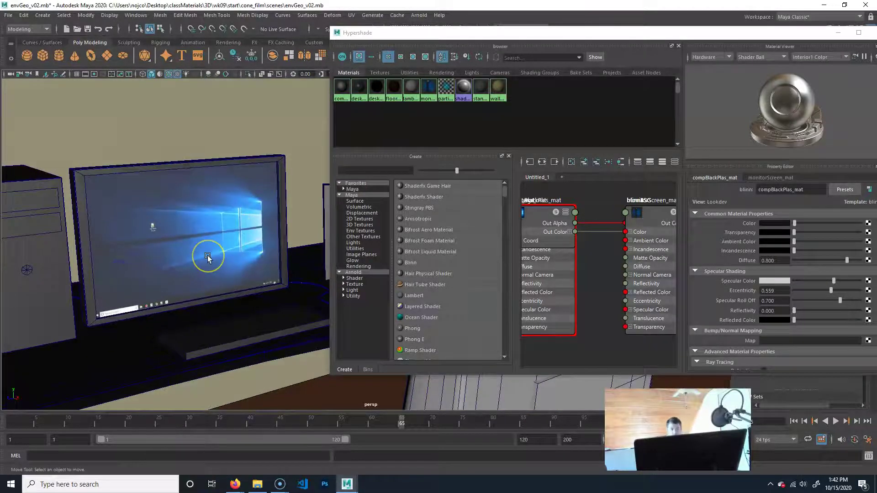
pyautogui.click(205, 231)
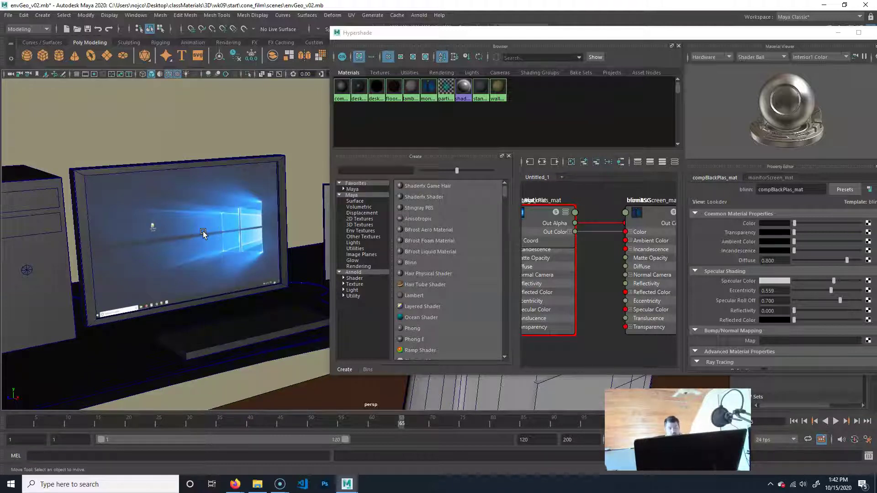
pyautogui.keyDown('alt'); pyautogui.moveTo(203, 234); pyautogui.dragTo(223, 313); pyautogui.keyUp('alt')
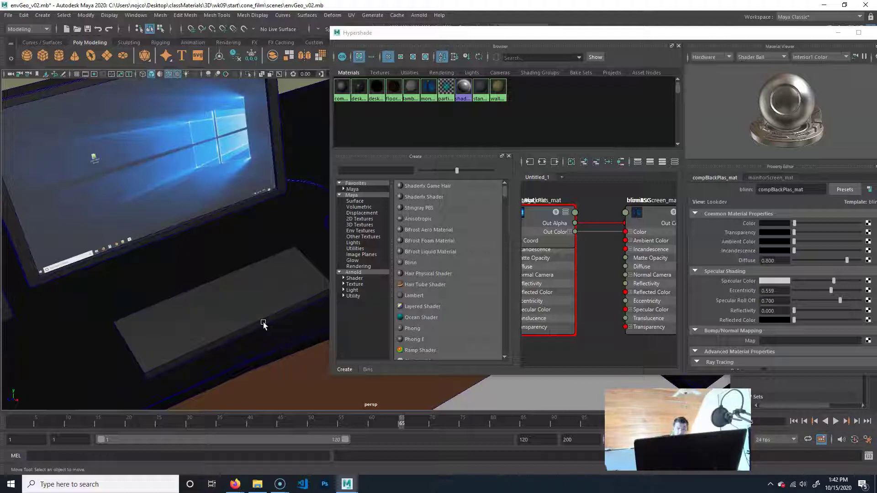
# Inspect the desk area and the office chair, and frame the chair's seat and backrest in the perspective view
pyautogui.keyDown('alt'); pyautogui.moveTo(264, 322); pyautogui.dragTo(6, 296); pyautogui.keyUp('alt')
pyautogui.keyDown('alt'); pyautogui.moveTo(178, 310); pyautogui.dragTo(5, 302, button='middle'); pyautogui.keyUp('alt')
pyautogui.keyDown('alt'); pyautogui.moveTo(197, 291); pyautogui.dragTo(237, 294); pyautogui.keyUp('alt')
pyautogui.keyDown('alt'); pyautogui.moveTo(236, 294); pyautogui.dragTo(222, 187, button='middle'); pyautogui.keyUp('alt')
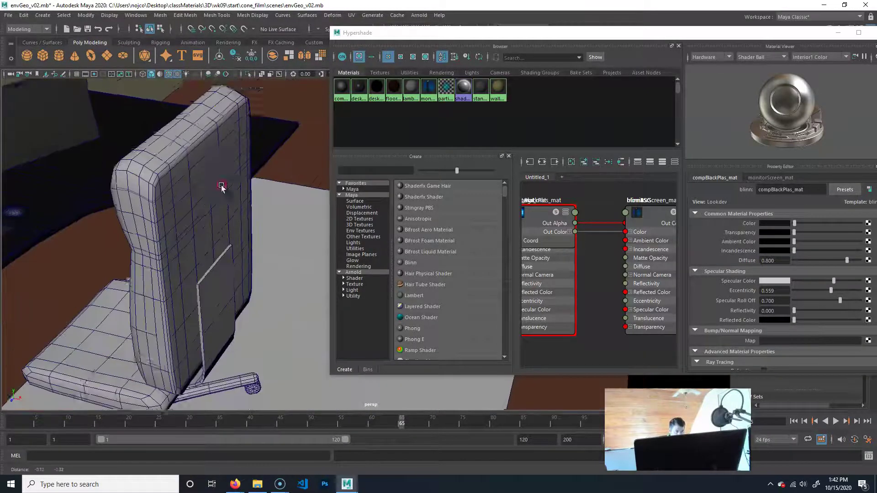
pyautogui.keyDown('alt'); pyautogui.moveTo(222, 186); pyautogui.dragTo(6, 250, button='right'); pyautogui.keyUp('alt')
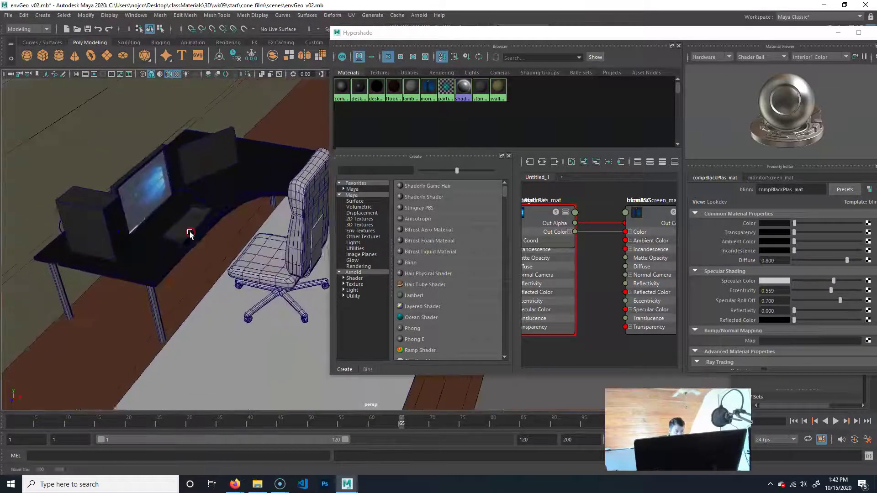
pyautogui.keyDown('alt'); pyautogui.moveTo(190, 235); pyautogui.dragTo(222, 240); pyautogui.keyUp('alt')
pyautogui.keyDown('alt'); pyautogui.moveTo(248, 309); pyautogui.dragTo(182, 294); pyautogui.keyUp('alt')
pyautogui.keyDown('alt'); pyautogui.moveTo(181, 294); pyautogui.dragTo(222, 258, button='middle'); pyautogui.keyUp('alt')
pyautogui.keyDown('alt'); pyautogui.moveTo(222, 259); pyautogui.dragTo(225, 251); pyautogui.keyUp('alt')
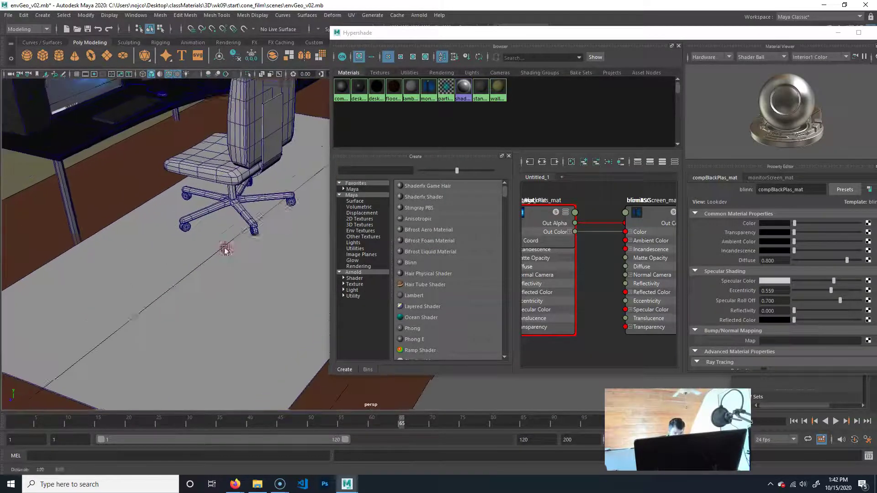
pyautogui.keyDown('alt'); pyautogui.moveTo(225, 250); pyautogui.dragTo(178, 274, button='right'); pyautogui.keyUp('alt')
pyautogui.keyDown('alt'); pyautogui.moveTo(178, 275); pyautogui.dragTo(184, 273); pyautogui.keyUp('alt')
pyautogui.keyDown('alt'); pyautogui.moveTo(183, 273); pyautogui.dragTo(141, 263, button='middle'); pyautogui.keyUp('alt')
pyautogui.keyDown('alt'); pyautogui.moveTo(174, 272); pyautogui.dragTo(176, 319, button='right'); pyautogui.keyUp('alt')
pyautogui.keyDown('alt'); pyautogui.moveTo(176, 320); pyautogui.dragTo(187, 315); pyautogui.keyUp('alt')
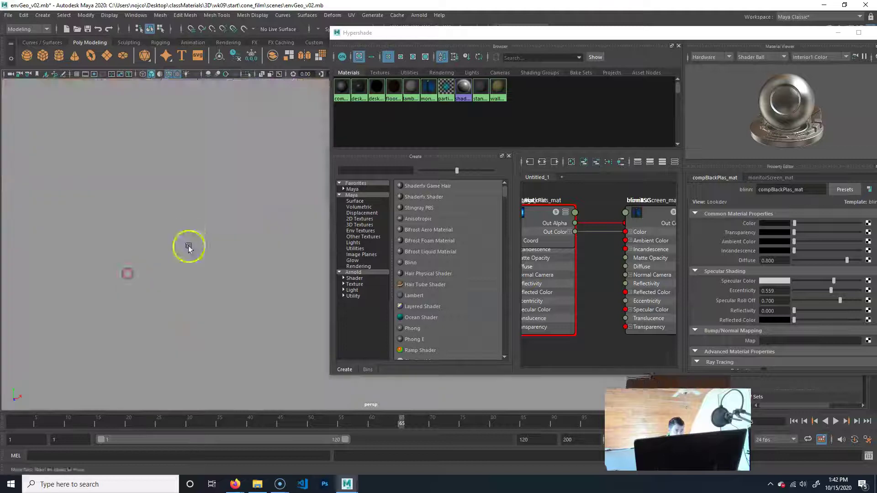
pyautogui.keyDown('alt'); pyautogui.moveTo(187, 315); pyautogui.dragTo(231, 297, button='middle'); pyautogui.keyUp('alt')
pyautogui.keyDown('alt'); pyautogui.moveTo(232, 297); pyautogui.dragTo(143, 313); pyautogui.keyUp('alt')
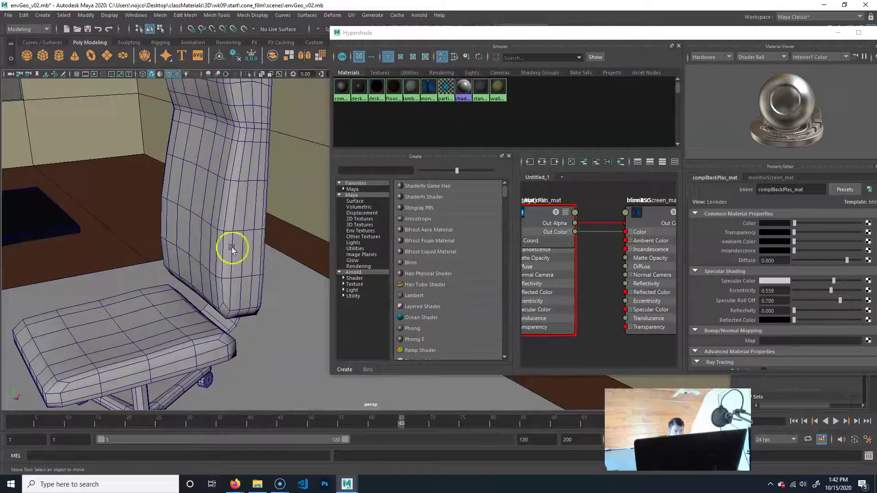
# Create a Blinn material for the chair cushions and name it charCushion_mat
pyautogui.click(420, 261)
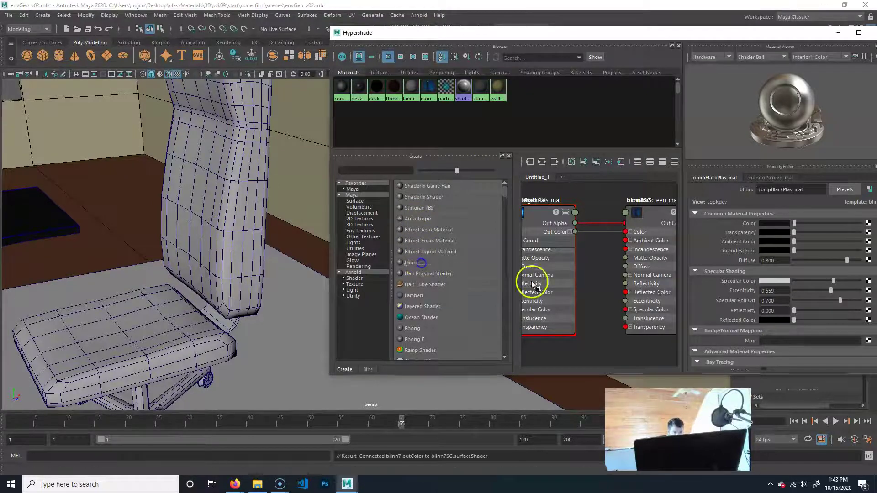
pyautogui.moveTo(792, 189); pyautogui.dragTo(697, 182)
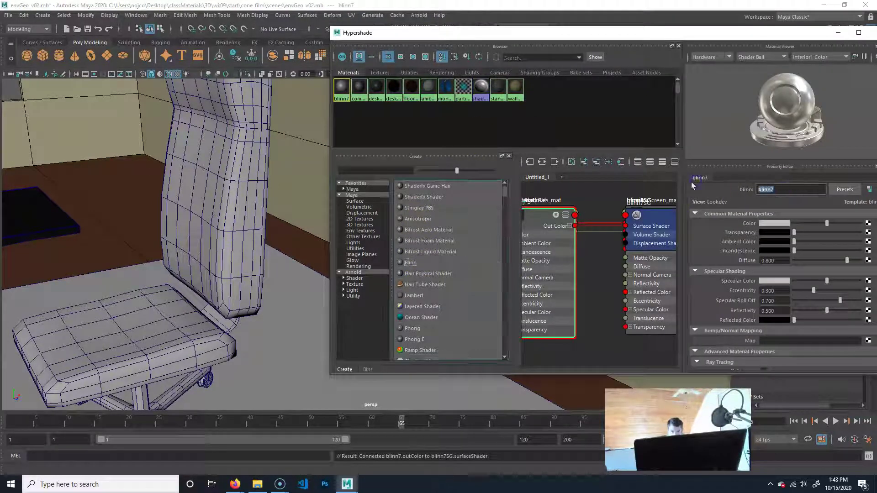
pyautogui.write('chal')
pyautogui.write('Cushion')
pyautogui.write('_mat')
pyautogui.press('Return')
pyautogui.click(177, 259)
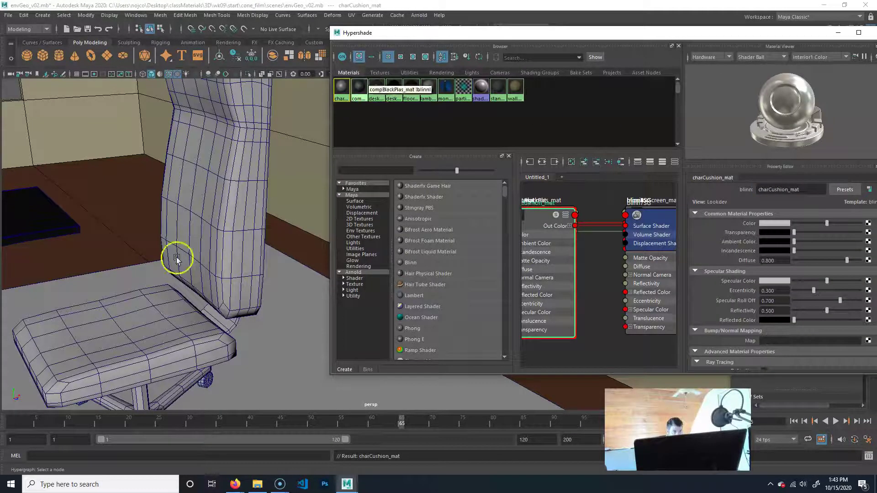
# Give charCushion_mat a dark reddish-brown colour and a darker specular colour, with eccentricity 0.434 and reflectivity 0
pyautogui.moveTo(827, 222); pyautogui.dragTo(799, 223)
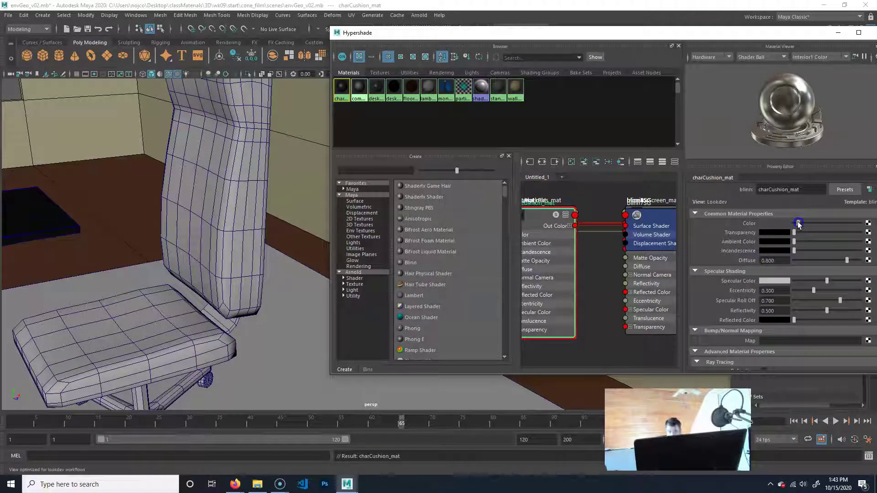
pyautogui.moveTo(798, 223); pyautogui.dragTo(819, 223)
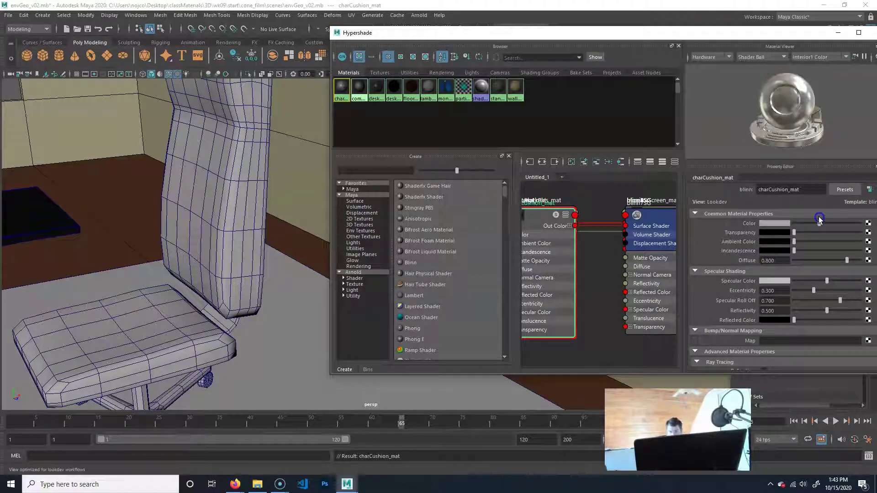
pyautogui.click(779, 223)
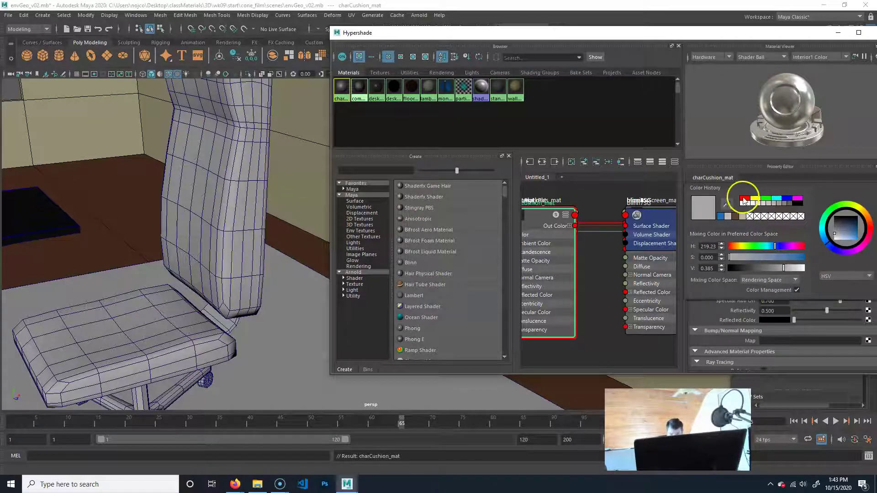
pyautogui.moveTo(752, 257); pyautogui.dragTo(765, 269)
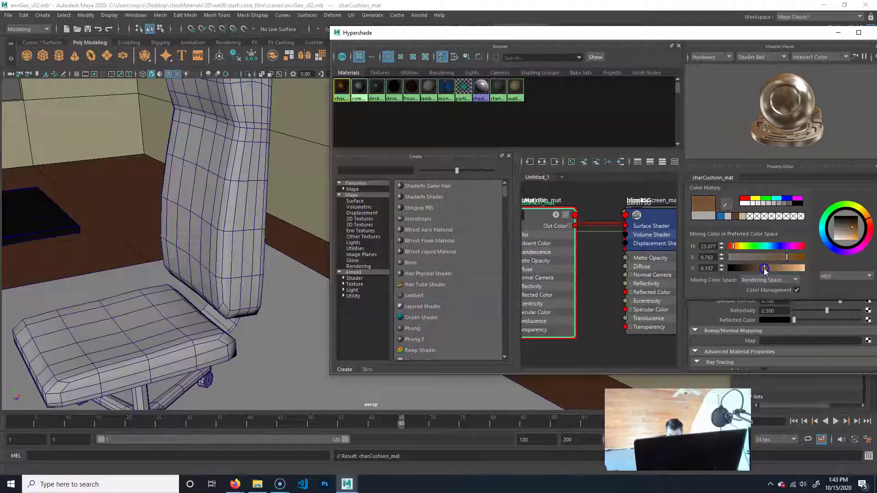
pyautogui.moveTo(734, 247); pyautogui.dragTo(729, 247)
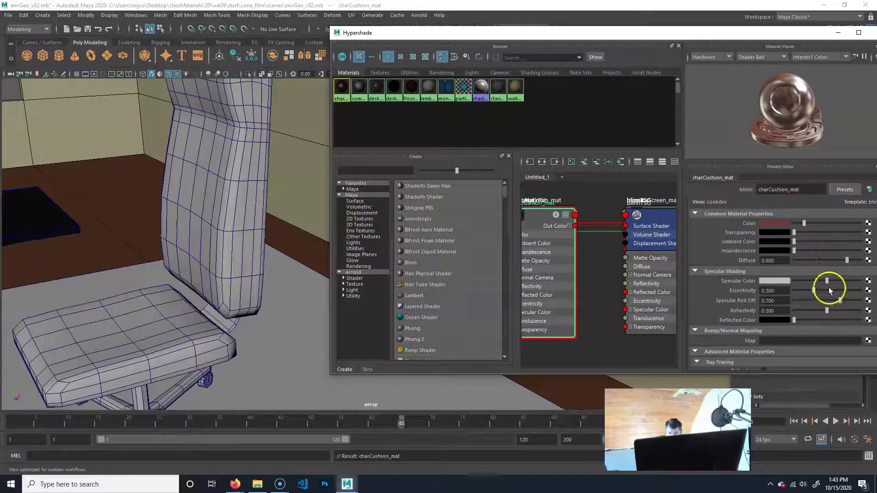
pyautogui.moveTo(827, 281); pyautogui.dragTo(810, 284)
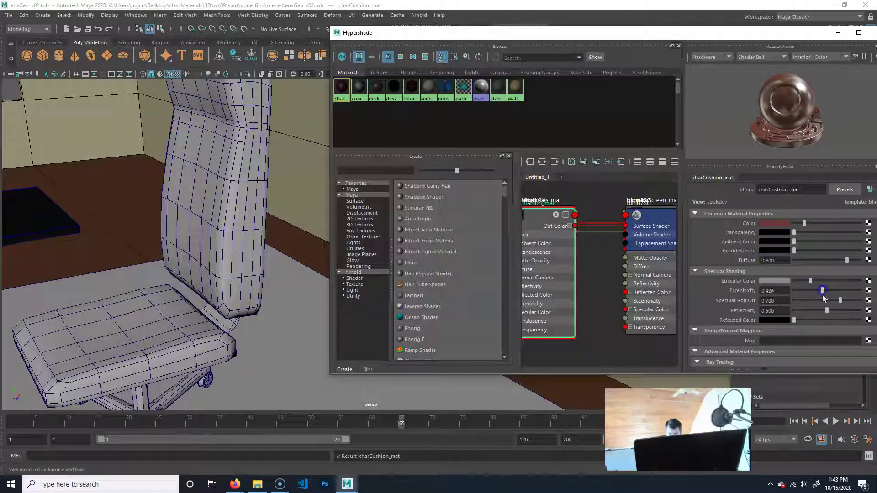
pyautogui.moveTo(791, 318); pyautogui.dragTo(786, 319)
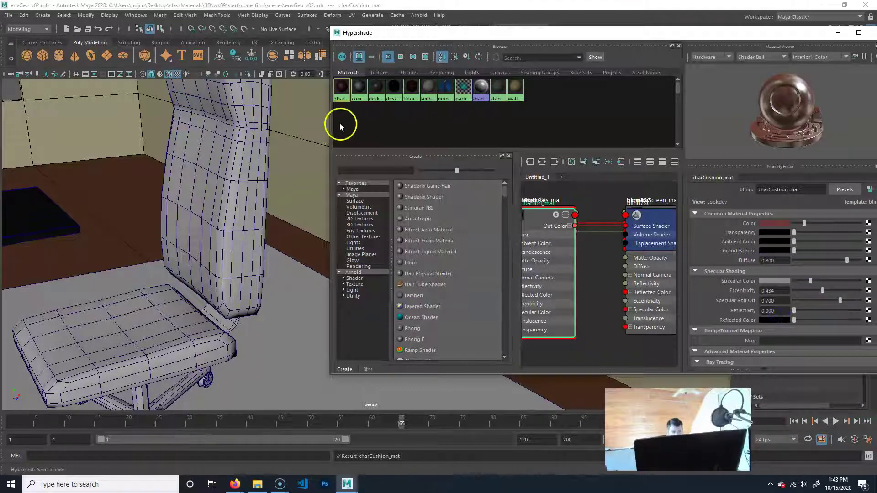
# Assign charCushion_mat to the chair's backrest cushion
pyautogui.keyDown('alt'); pyautogui.moveTo(229, 233); pyautogui.dragTo(182, 233); pyautogui.keyUp('alt')
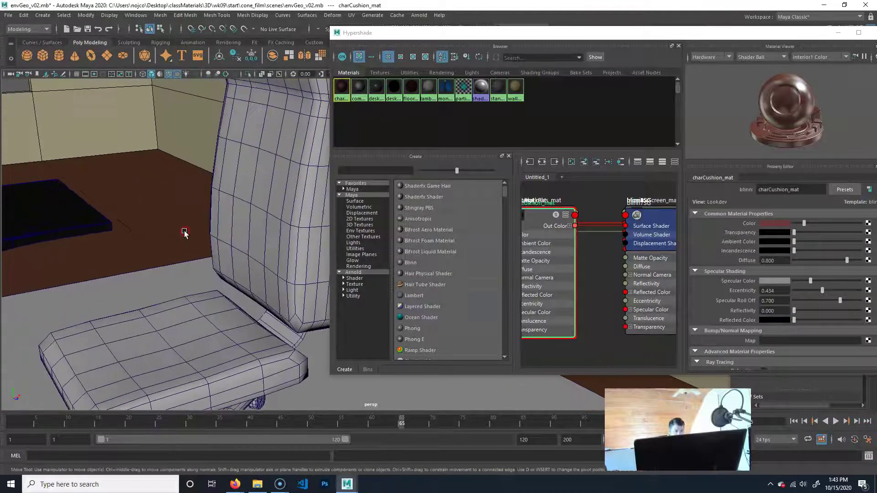
pyautogui.moveTo(347, 91); pyautogui.dragTo(279, 183, button='middle')
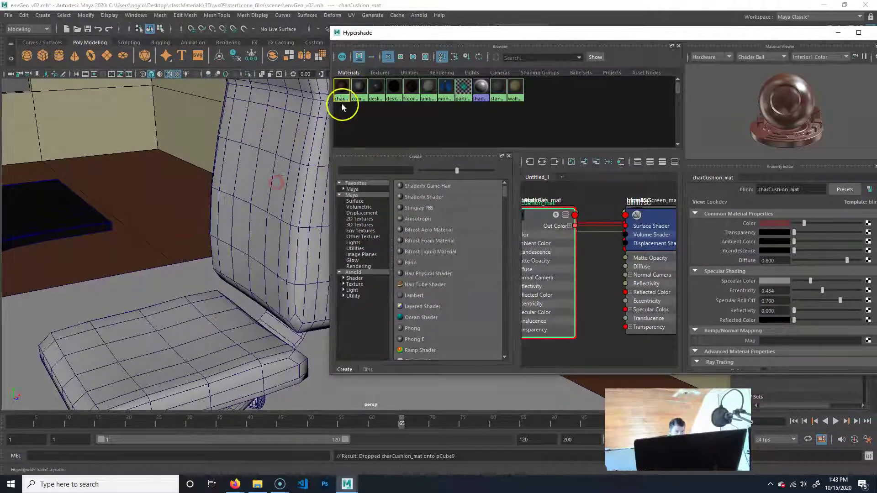
# Assign charCushion_mat to the office chair's backrest and seat cushions
pyautogui.moveTo(342, 87); pyautogui.dragTo(274, 205, button='middle')
pyautogui.keyDown('alt'); pyautogui.moveTo(274, 205); pyautogui.dragTo(258, 205); pyautogui.keyUp('alt')
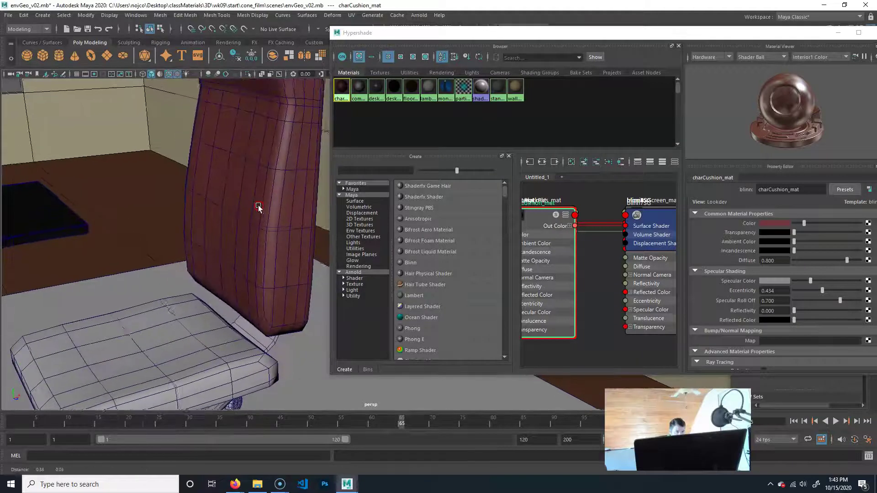
pyautogui.moveTo(341, 90); pyautogui.dragTo(251, 337, button='middle')
pyautogui.keyDown('alt'); pyautogui.moveTo(251, 337); pyautogui.dragTo(304, 315); pyautogui.keyUp('alt')
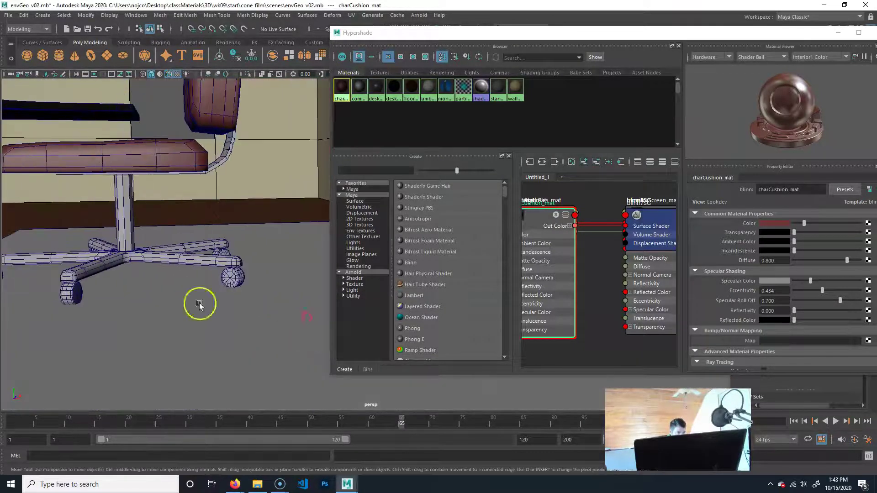
# Assign compBlackPlas_mat to the legs of the office chair's star base
pyautogui.keyDown('alt'); pyautogui.moveTo(143, 232); pyautogui.dragTo(160, 236); pyautogui.keyUp('alt')
pyautogui.keyDown('alt'); pyautogui.moveTo(160, 236); pyautogui.dragTo(179, 244, button='middle'); pyautogui.keyUp('alt')
pyautogui.keyDown('alt'); pyautogui.moveTo(179, 243); pyautogui.dragTo(187, 265); pyautogui.keyUp('alt')
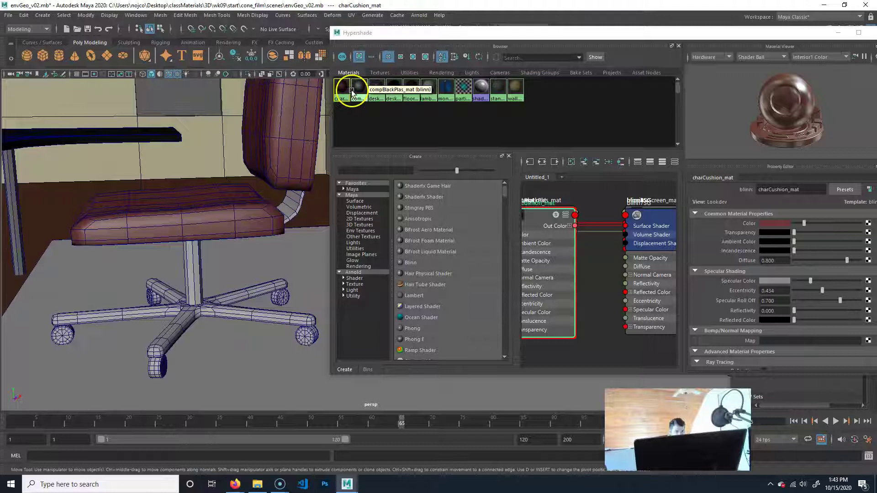
pyautogui.moveTo(359, 86); pyautogui.dragTo(295, 295, button='middle')
pyautogui.moveTo(249, 317); pyautogui.dragTo(249, 317, button='middle')
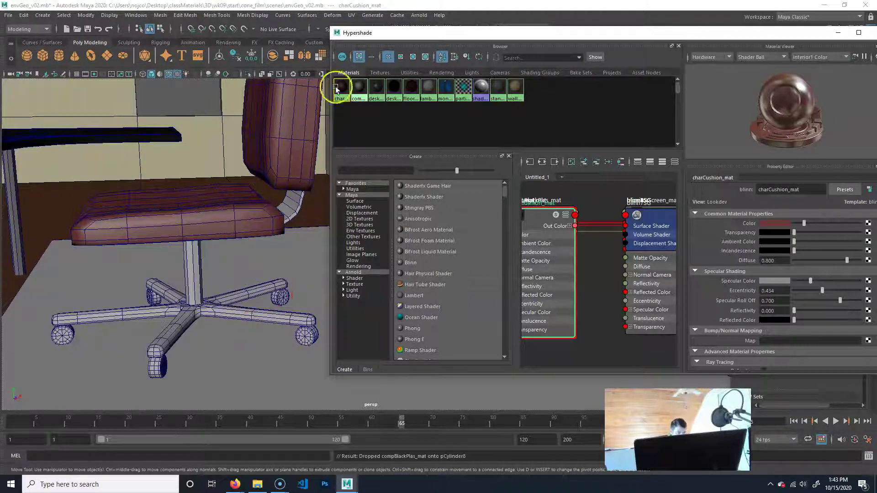
pyautogui.moveTo(358, 88); pyautogui.dragTo(290, 333, button='middle')
# Select the casters under the chair's base together and assign compBlackPlas_mat to them
pyautogui.click(157, 365)
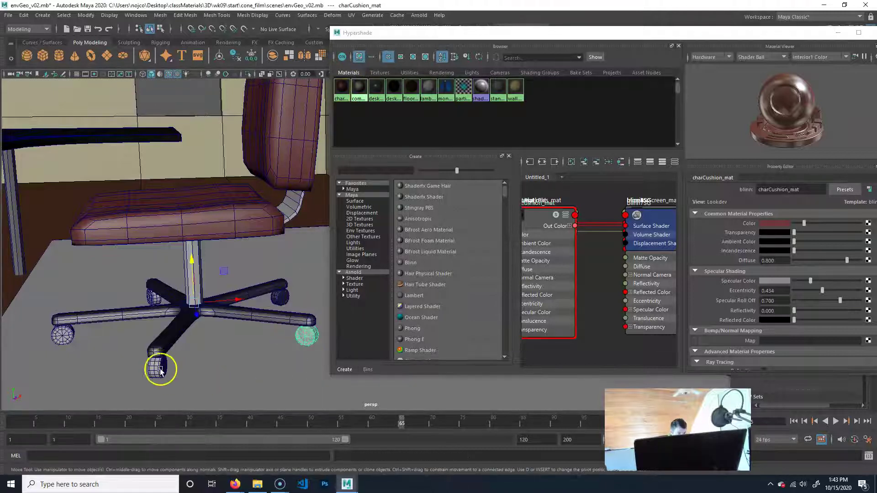
pyautogui.keyDown('shift'); pyautogui.click(63, 329); pyautogui.keyUp('shift')
pyautogui.keyDown('shift'); pyautogui.click(153, 290); pyautogui.keyUp('shift')
pyautogui.keyDown('shift'); pyautogui.click(178, 337); pyautogui.keyUp('shift')
pyautogui.rightClick(361, 96)
pyautogui.click(349, 140)
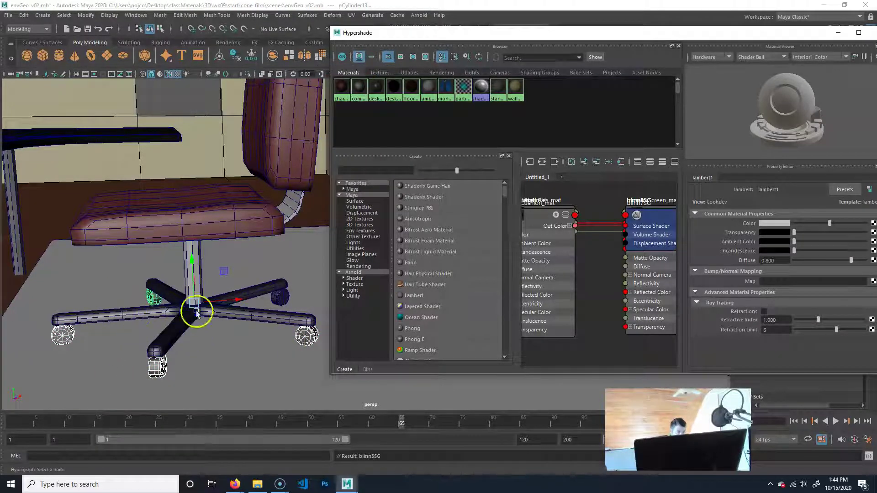
# Assign deskLegs_mat to the chair's centre column and compBlackPlas_mat to the support bracket behind the seat
pyautogui.scroll(2, 197, 312)
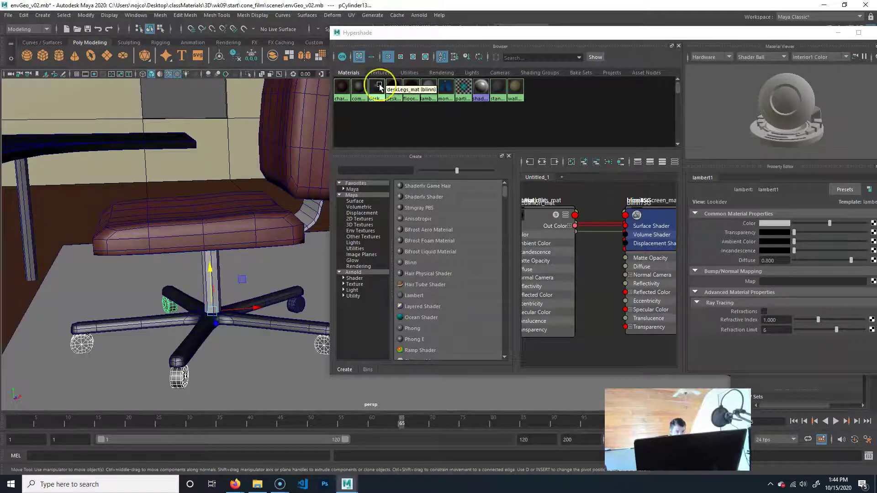
pyautogui.moveTo(380, 87); pyautogui.dragTo(215, 260, button='middle')
pyautogui.moveTo(359, 86); pyautogui.dragTo(311, 230, button='middle')
pyautogui.keyDown('alt'); pyautogui.moveTo(283, 288); pyautogui.dragTo(247, 289, button='middle'); pyautogui.keyUp('alt')
pyautogui.keyDown('alt'); pyautogui.moveTo(269, 314); pyautogui.dragTo(124, 317); pyautogui.keyUp('alt')
pyautogui.keyDown('alt'); pyautogui.moveTo(120, 316); pyautogui.dragTo(227, 283, button='middle'); pyautogui.keyUp('alt')
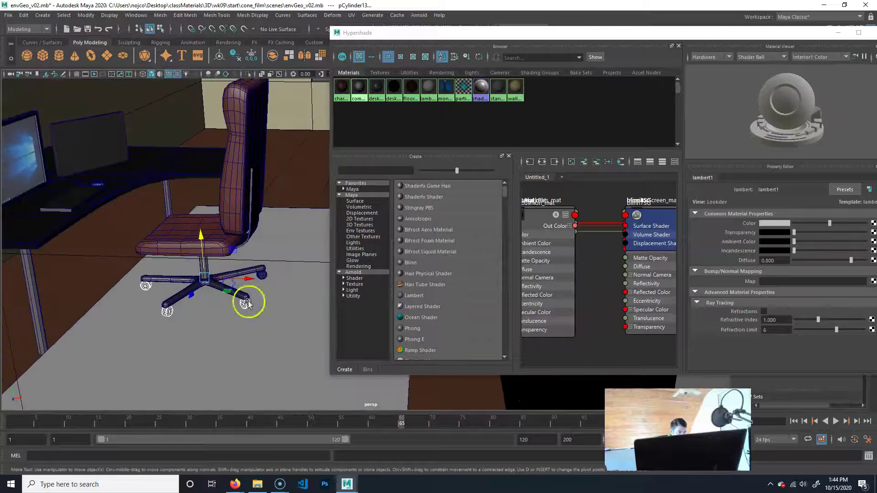
pyautogui.keyDown('alt'); pyautogui.moveTo(249, 302); pyautogui.dragTo(237, 306); pyautogui.keyUp('alt')
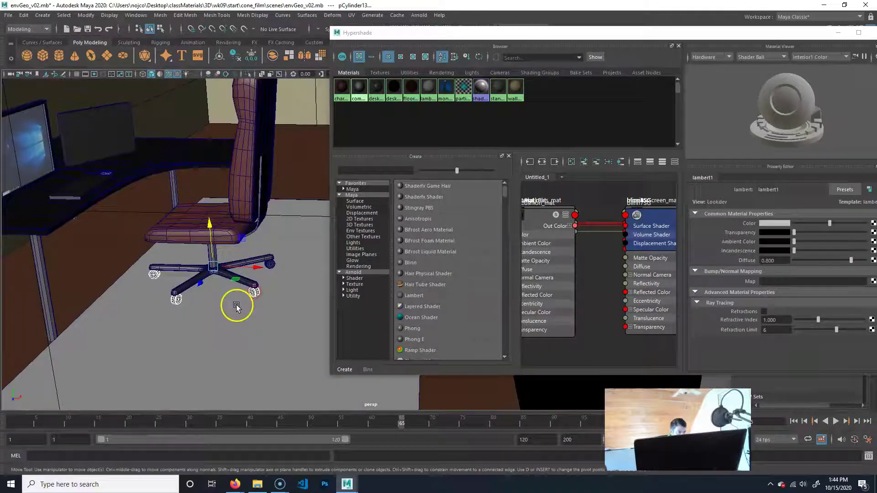
# Create a Blinn material for the rug and name it rug_mat
pyautogui.click(425, 264)
pyautogui.moveTo(790, 191); pyautogui.dragTo(710, 193)
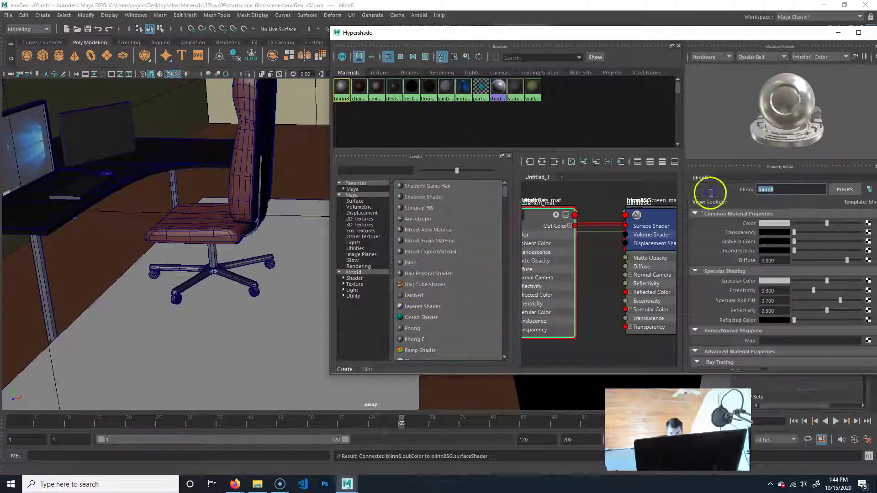
pyautogui.write('rug_mat')
pyautogui.press('Return')
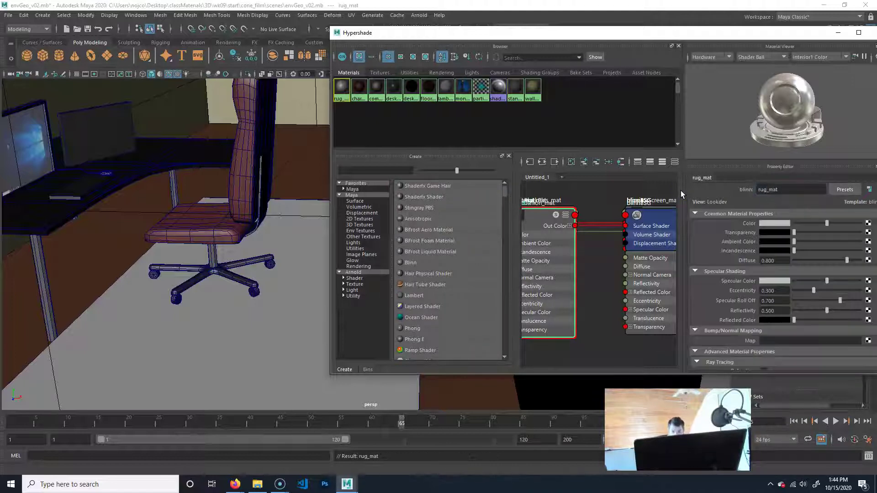
# Give rug_mat a golden-yellow colour with hue 46.154, a black specular colour and reflectivity 0
pyautogui.click(779, 226)
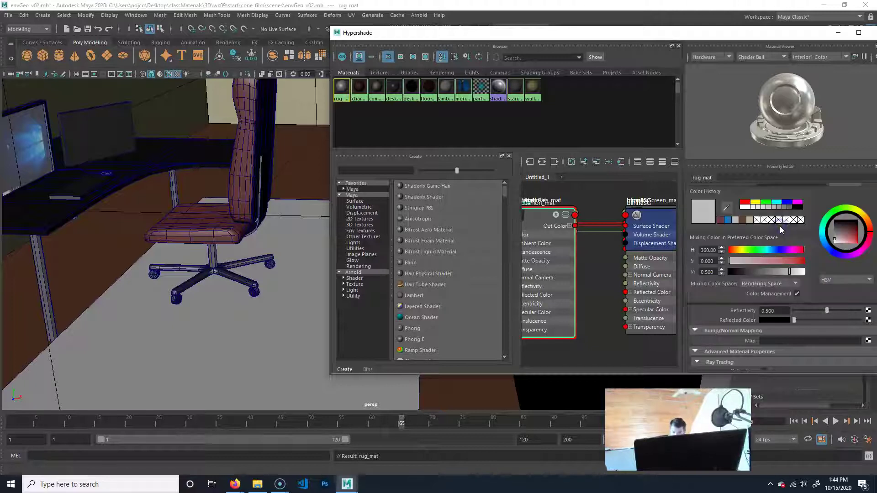
pyautogui.click(740, 220)
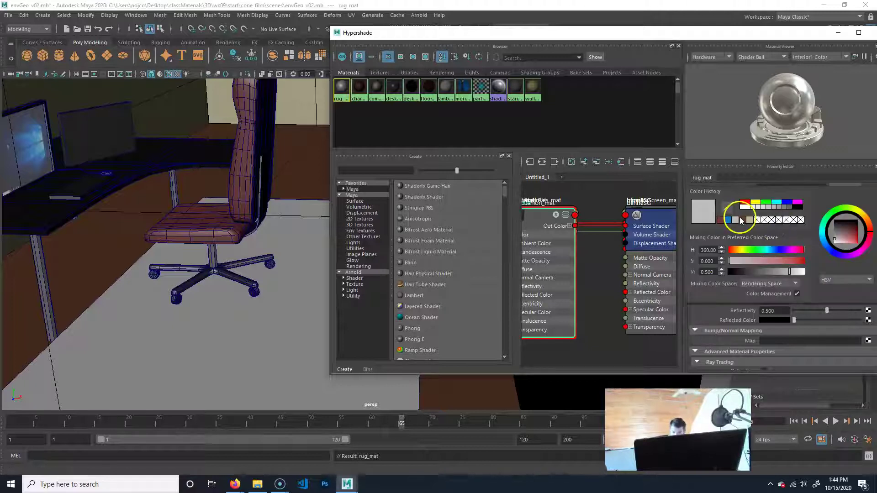
pyautogui.click(747, 250)
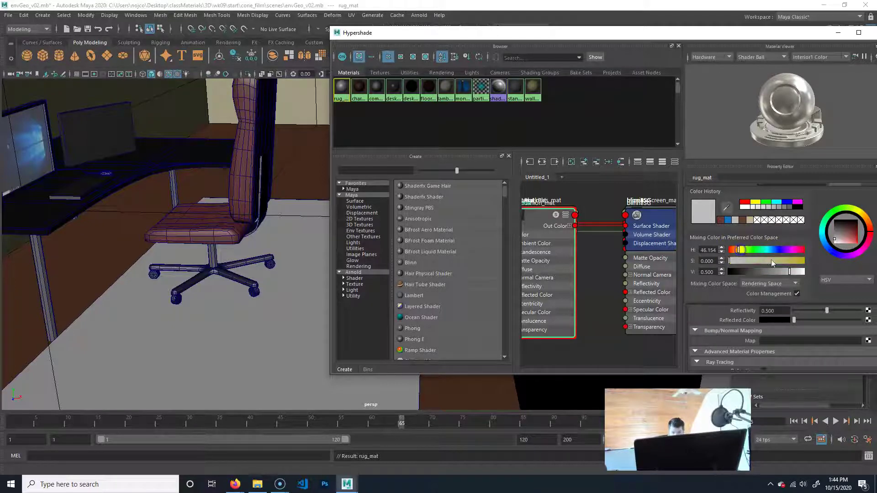
pyautogui.moveTo(771, 259); pyautogui.dragTo(791, 260)
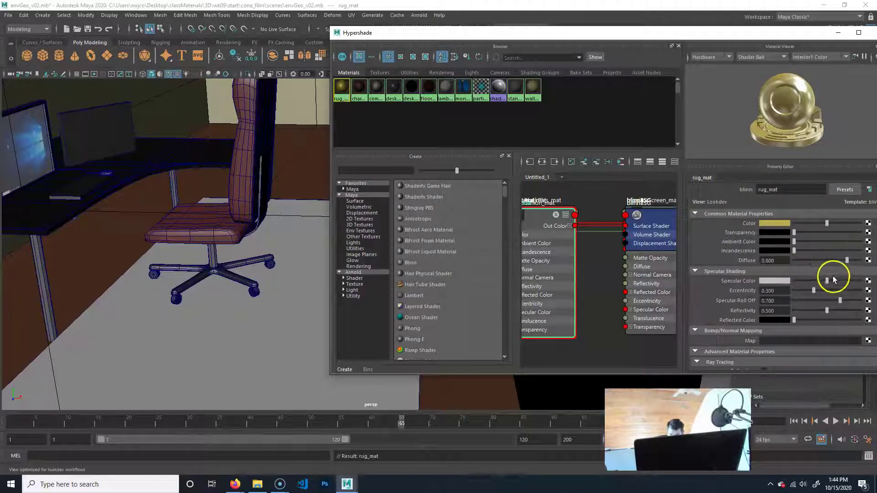
pyautogui.moveTo(825, 281); pyautogui.dragTo(760, 285)
pyautogui.moveTo(826, 311); pyautogui.dragTo(750, 309)
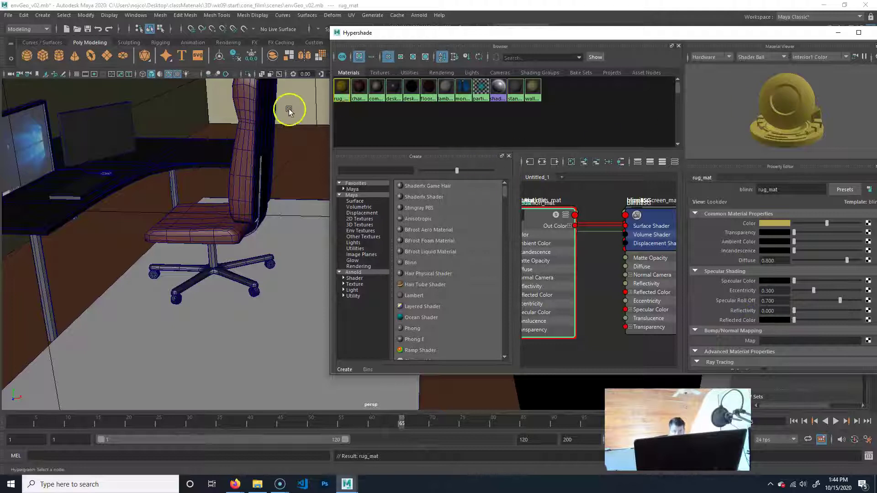
# Assign rug_mat to the flat rug under the office chair
pyautogui.keyDown('alt'); pyautogui.moveTo(175, 292); pyautogui.dragTo(225, 292, button='right'); pyautogui.keyUp('alt')
pyautogui.keyDown('alt'); pyautogui.moveTo(226, 292); pyautogui.dragTo(251, 294, button='middle'); pyautogui.keyUp('alt')
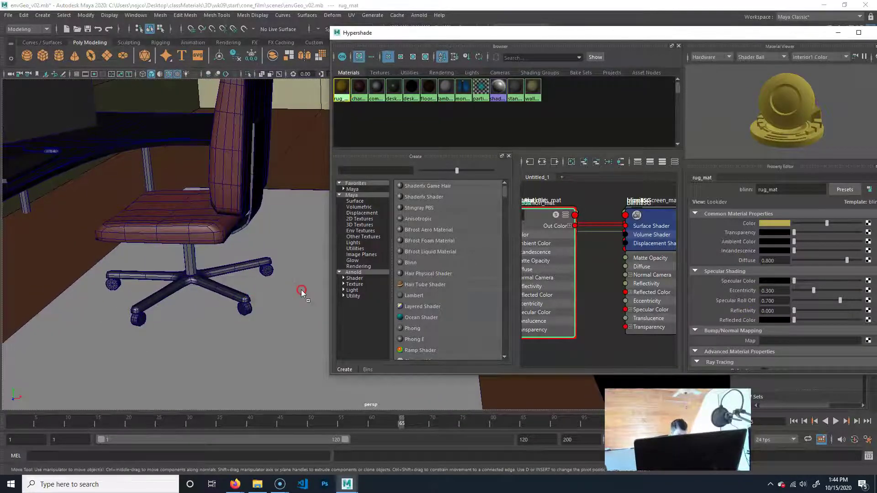
pyautogui.keyDown('alt'); pyautogui.moveTo(202, 308); pyautogui.dragTo(224, 332); pyautogui.keyUp('alt')
pyautogui.keyDown('alt'); pyautogui.moveTo(224, 331); pyautogui.dragTo(351, 290, button='right'); pyautogui.keyUp('alt')
pyautogui.click(262, 247)
pyautogui.moveTo(341, 86); pyautogui.dragTo(351, 63, button='right')
# Inspect the materials on the desk, monitors, chair and rug from several angles
pyautogui.keyDown('alt'); pyautogui.moveTo(193, 307); pyautogui.dragTo(122, 295, button='right'); pyautogui.keyUp('alt')
pyautogui.keyDown('alt'); pyautogui.moveTo(122, 295); pyautogui.dragTo(177, 298); pyautogui.keyUp('alt')
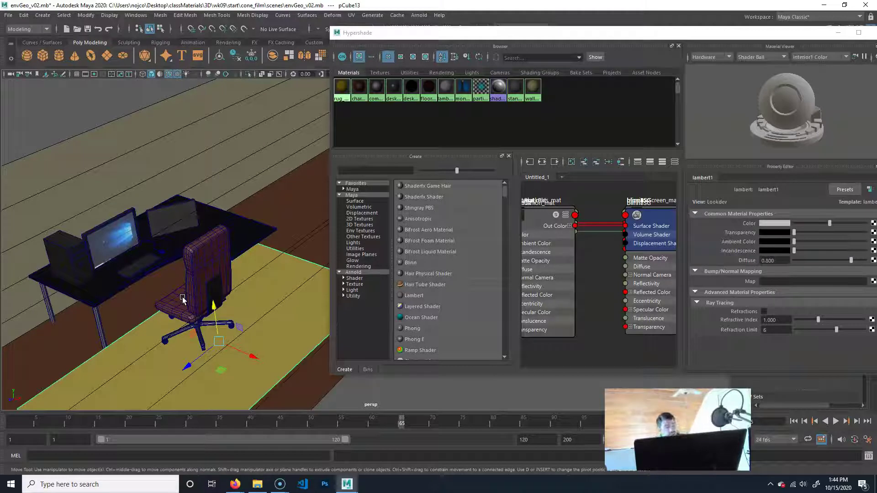
pyautogui.keyDown('alt'); pyautogui.moveTo(182, 297); pyautogui.dragTo(253, 286); pyautogui.keyUp('alt')
pyautogui.keyDown('alt'); pyautogui.moveTo(55, 273); pyautogui.dragTo(151, 301); pyautogui.keyUp('alt')
pyautogui.keyDown('alt'); pyautogui.moveTo(151, 302); pyautogui.dragTo(176, 277, button='right'); pyautogui.keyUp('alt')
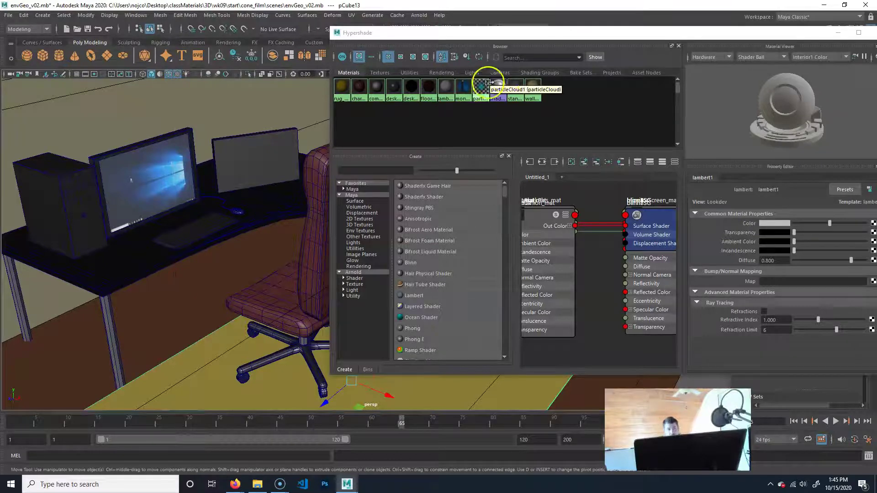
pyautogui.click(206, 289)
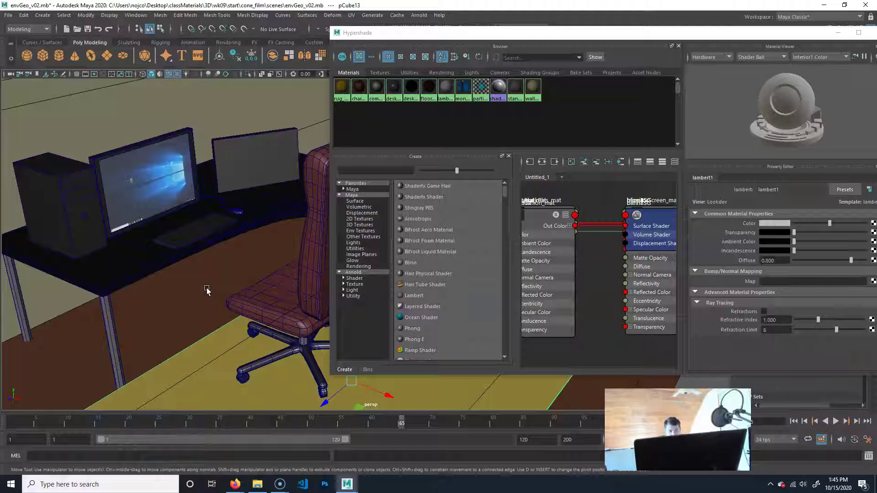
pyautogui.keyDown('alt'); pyautogui.moveTo(256, 325); pyautogui.dragTo(175, 248); pyautogui.keyUp('alt')
pyautogui.keyDown('alt'); pyautogui.moveTo(175, 248); pyautogui.dragTo(216, 274, button='right'); pyautogui.keyUp('alt')
pyautogui.keyDown('alt'); pyautogui.moveTo(216, 274); pyautogui.dragTo(240, 281, button='middle'); pyautogui.keyUp('alt')
pyautogui.keyDown('alt'); pyautogui.moveTo(240, 281); pyautogui.dragTo(229, 280); pyautogui.keyUp('alt')
pyautogui.keyDown('alt'); pyautogui.moveTo(229, 280); pyautogui.dragTo(172, 268, button='middle'); pyautogui.keyUp('alt')
pyautogui.keyDown('alt'); pyautogui.moveTo(172, 268); pyautogui.dragTo(206, 293); pyautogui.keyUp('alt')
pyautogui.keyDown('alt'); pyautogui.moveTo(207, 293); pyautogui.dragTo(248, 290, button='right'); pyautogui.keyUp('alt')
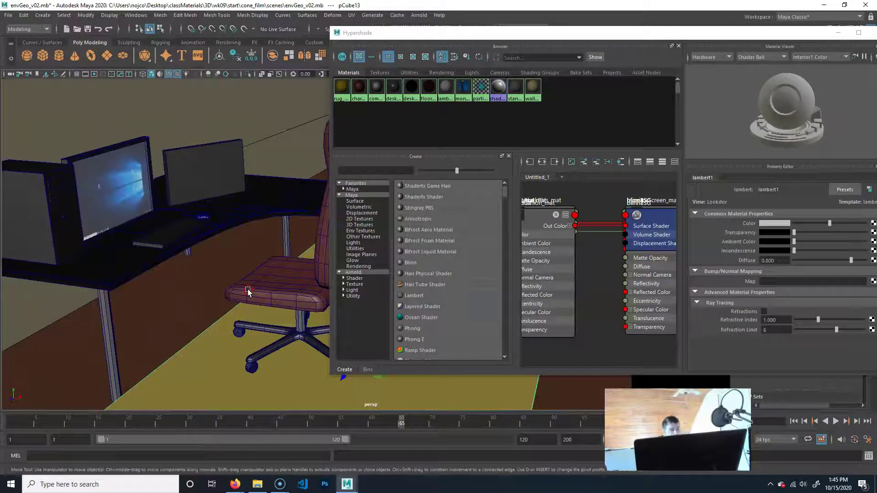